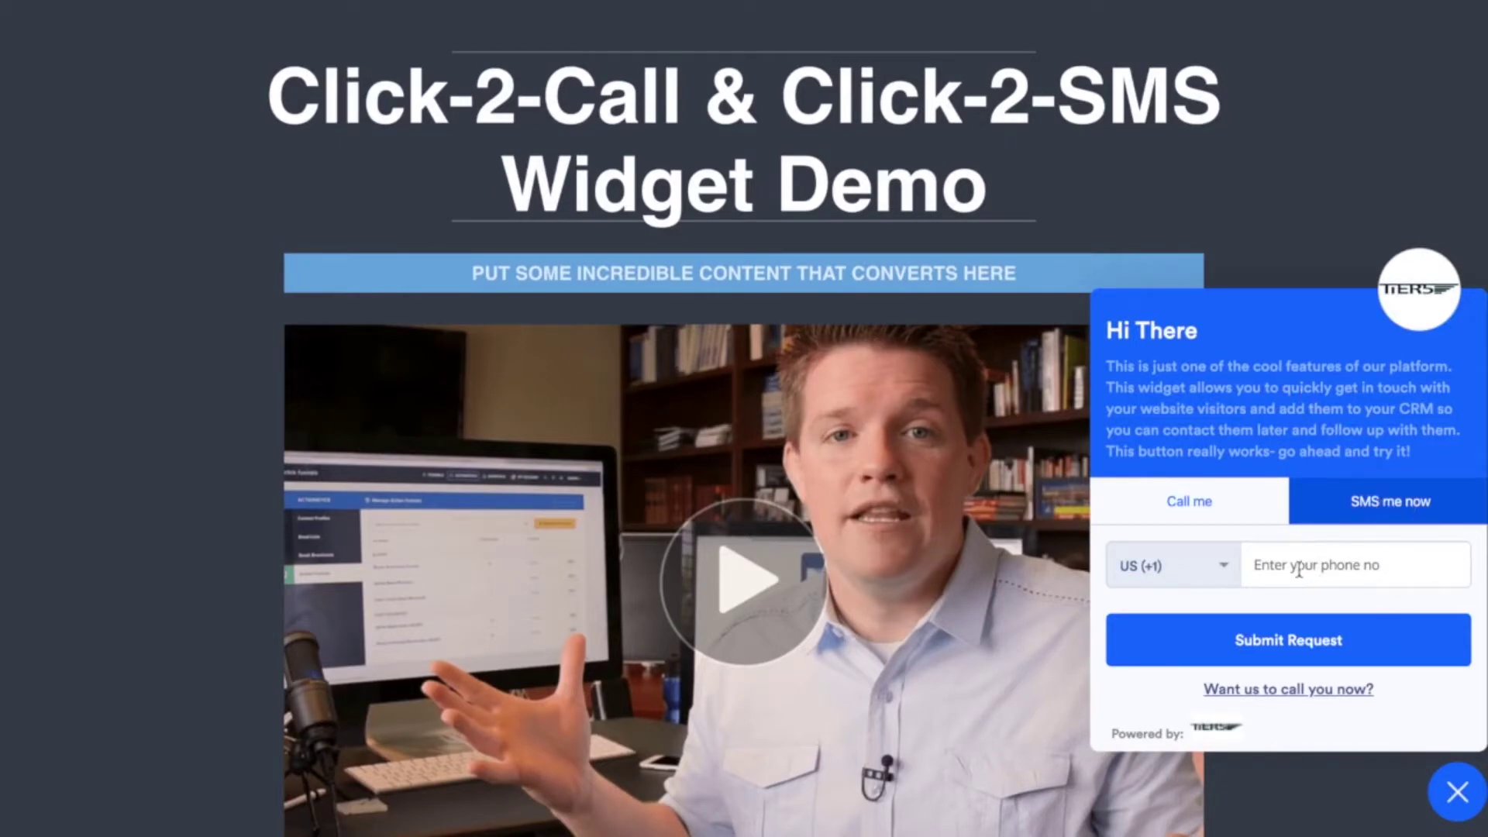
Preview the demo widget's Call me option, then switch it back to SMS me now.
click(1201, 511)
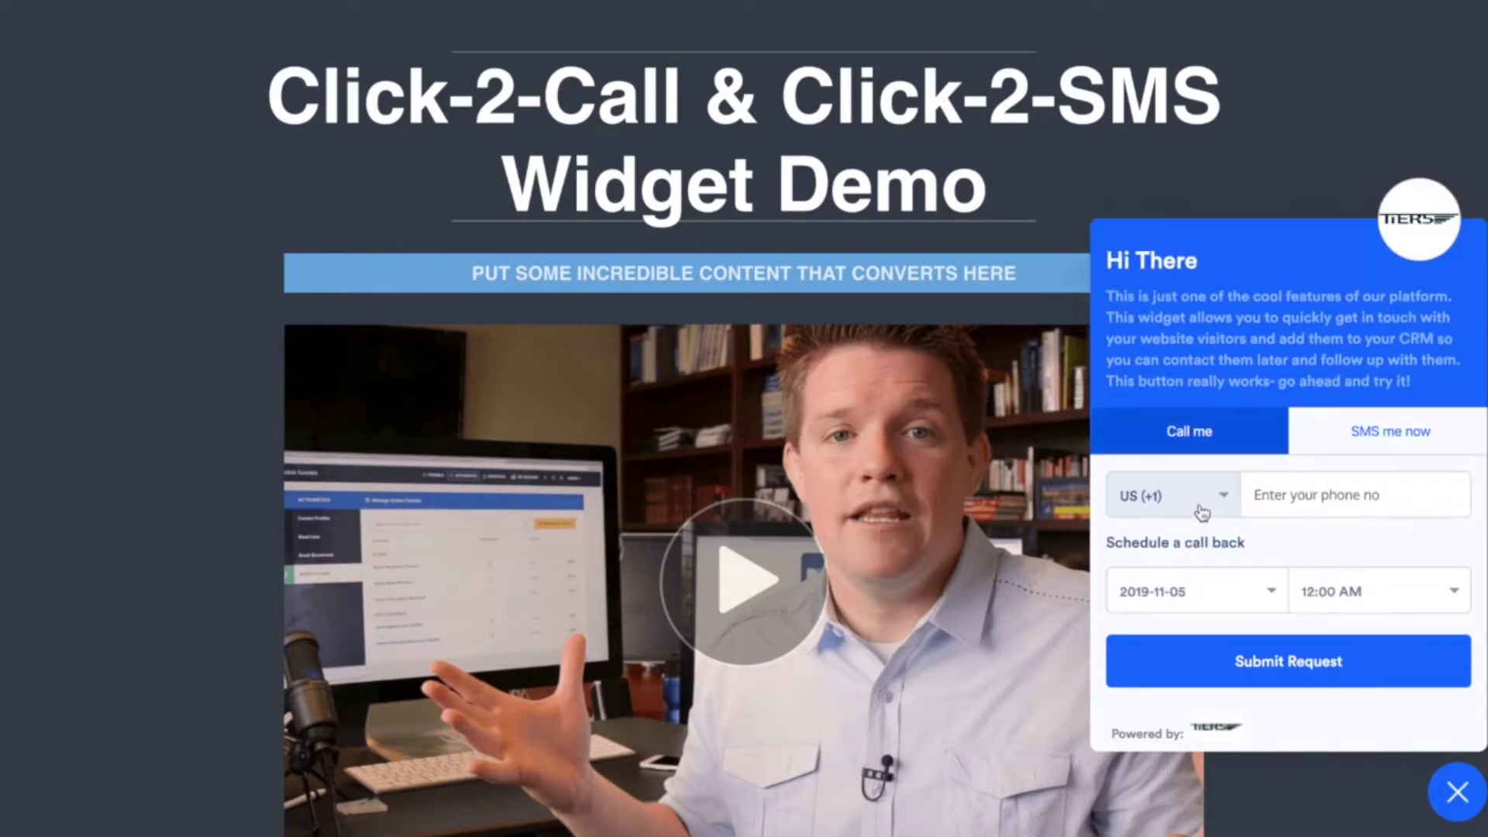
click(1389, 435)
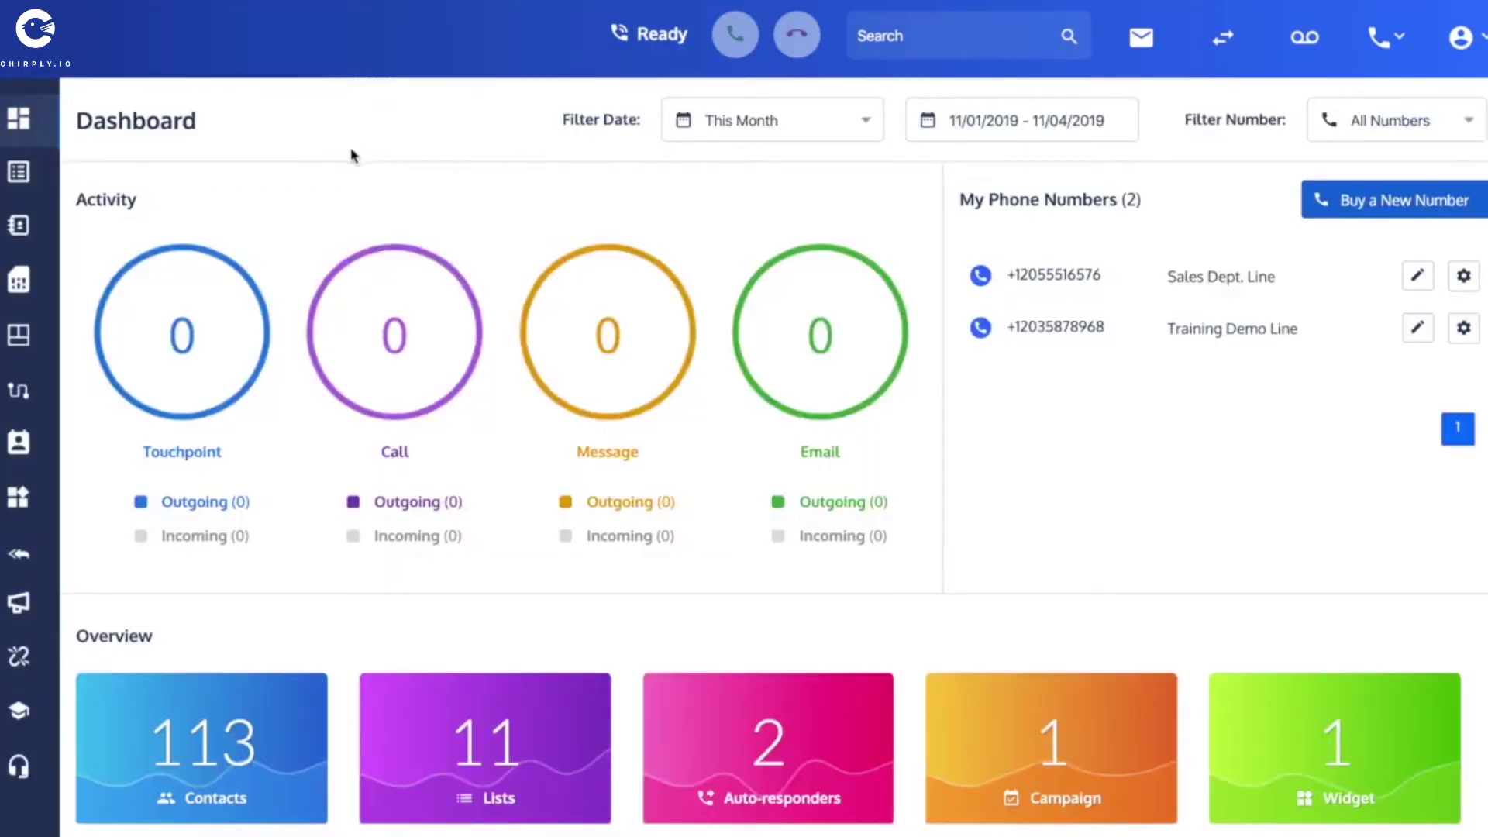
Open the blastfunnels.com widget's edit page from the Widgets list.
click(20, 502)
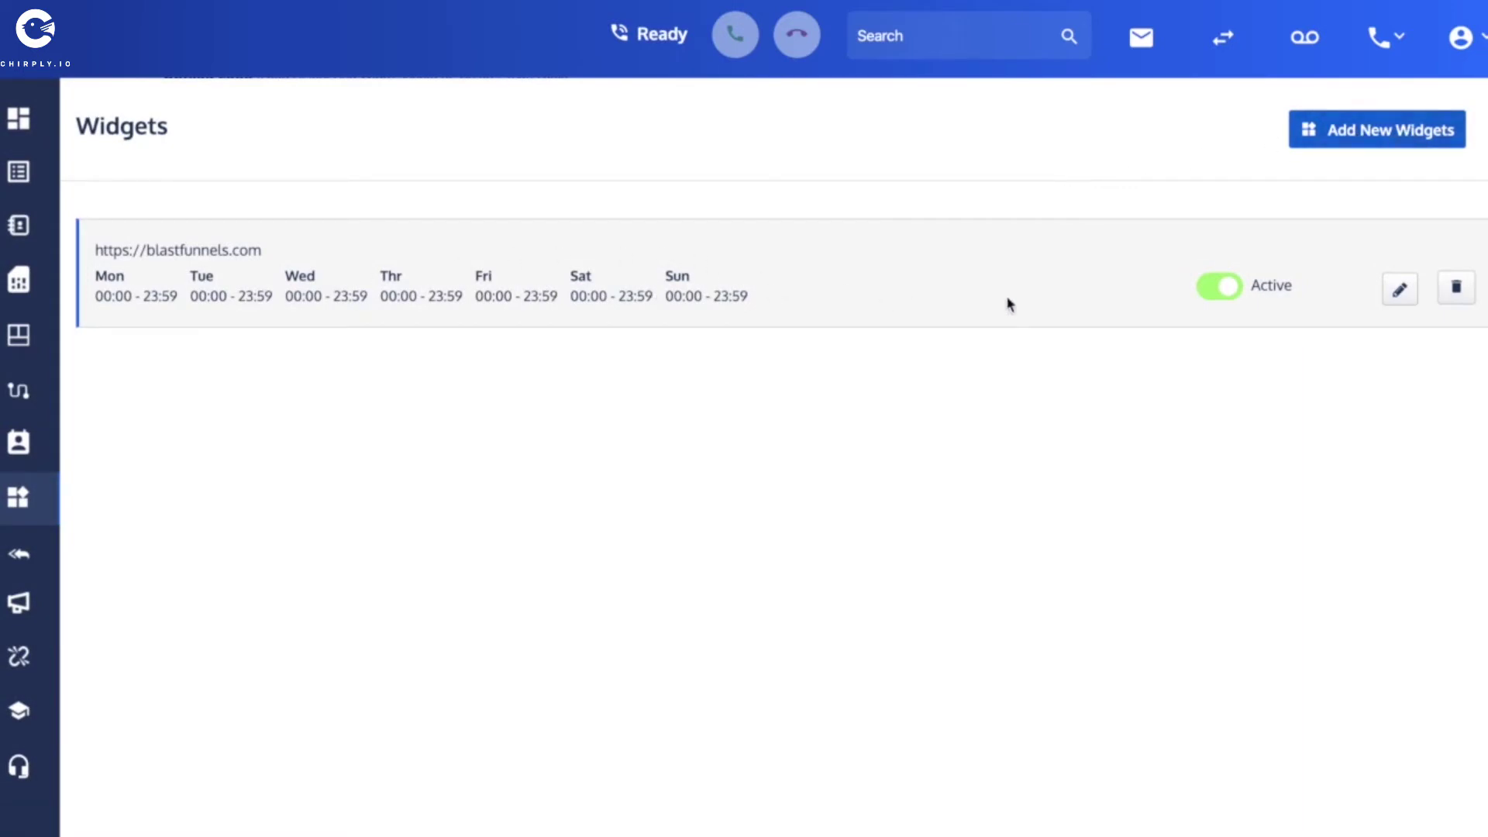
click(1401, 298)
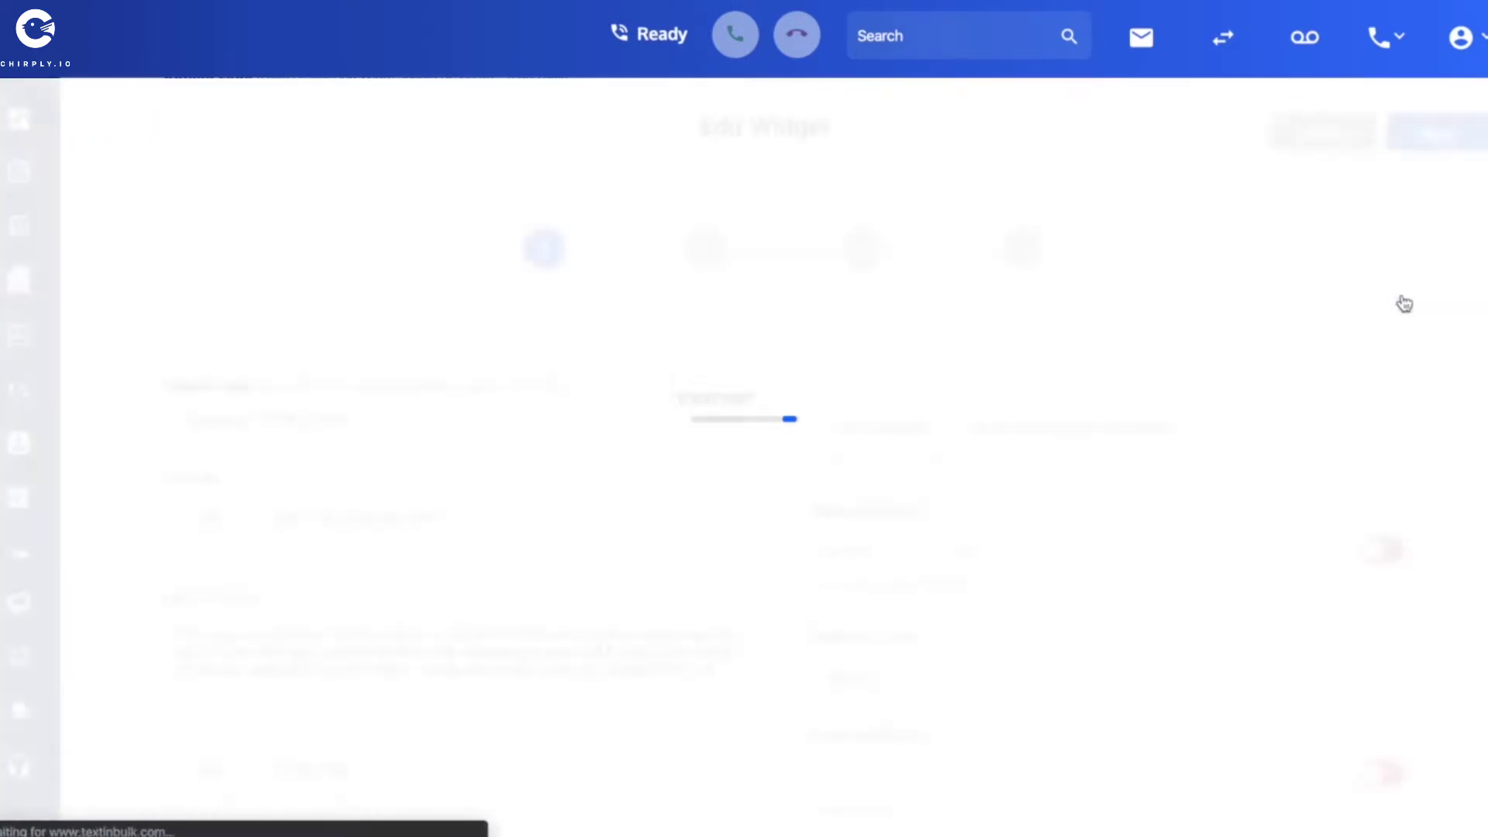
scroll(128, 325, down, 2)
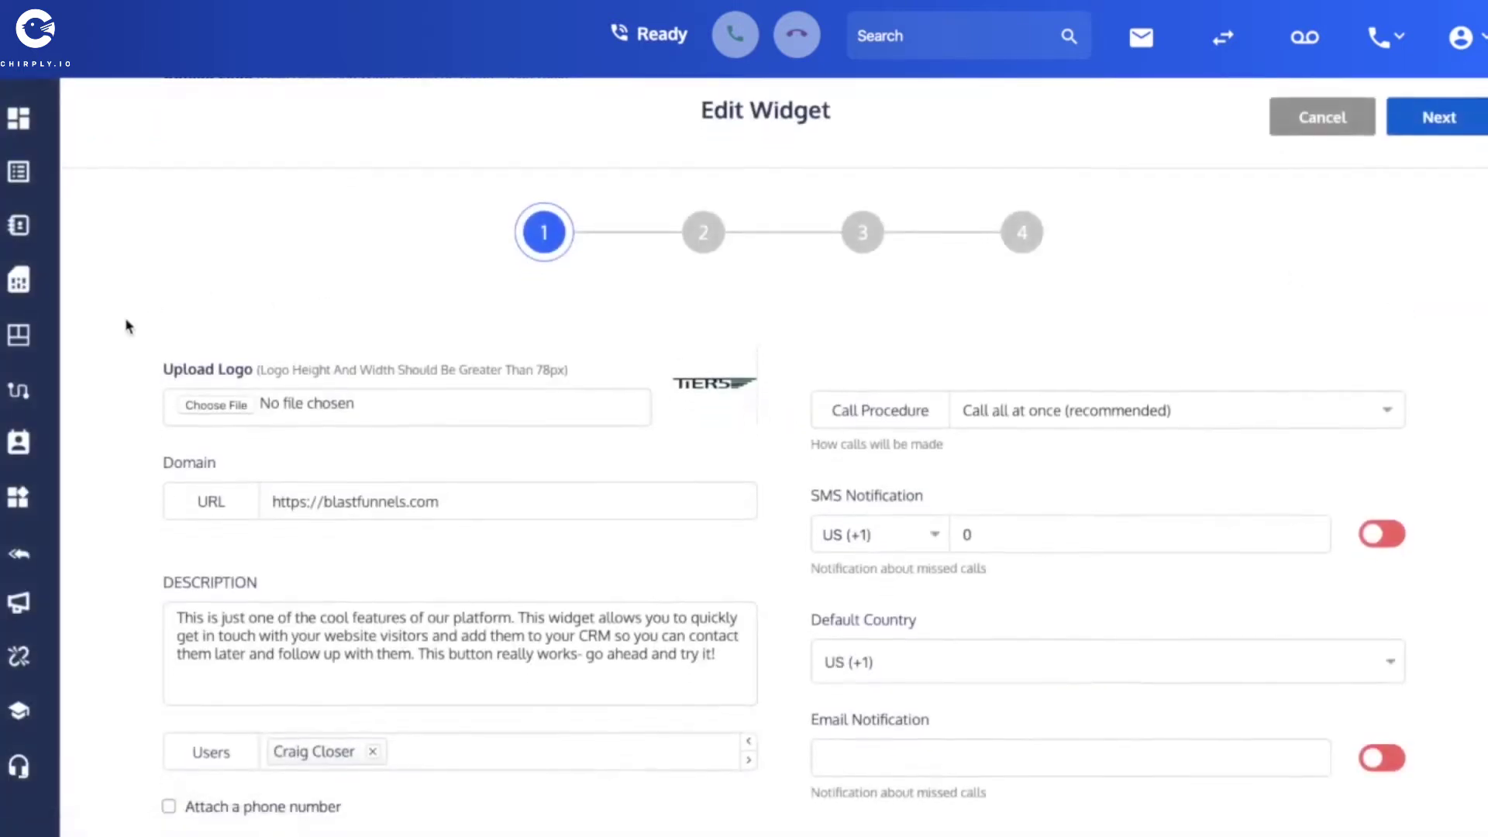
scroll(124, 318, down, 1)
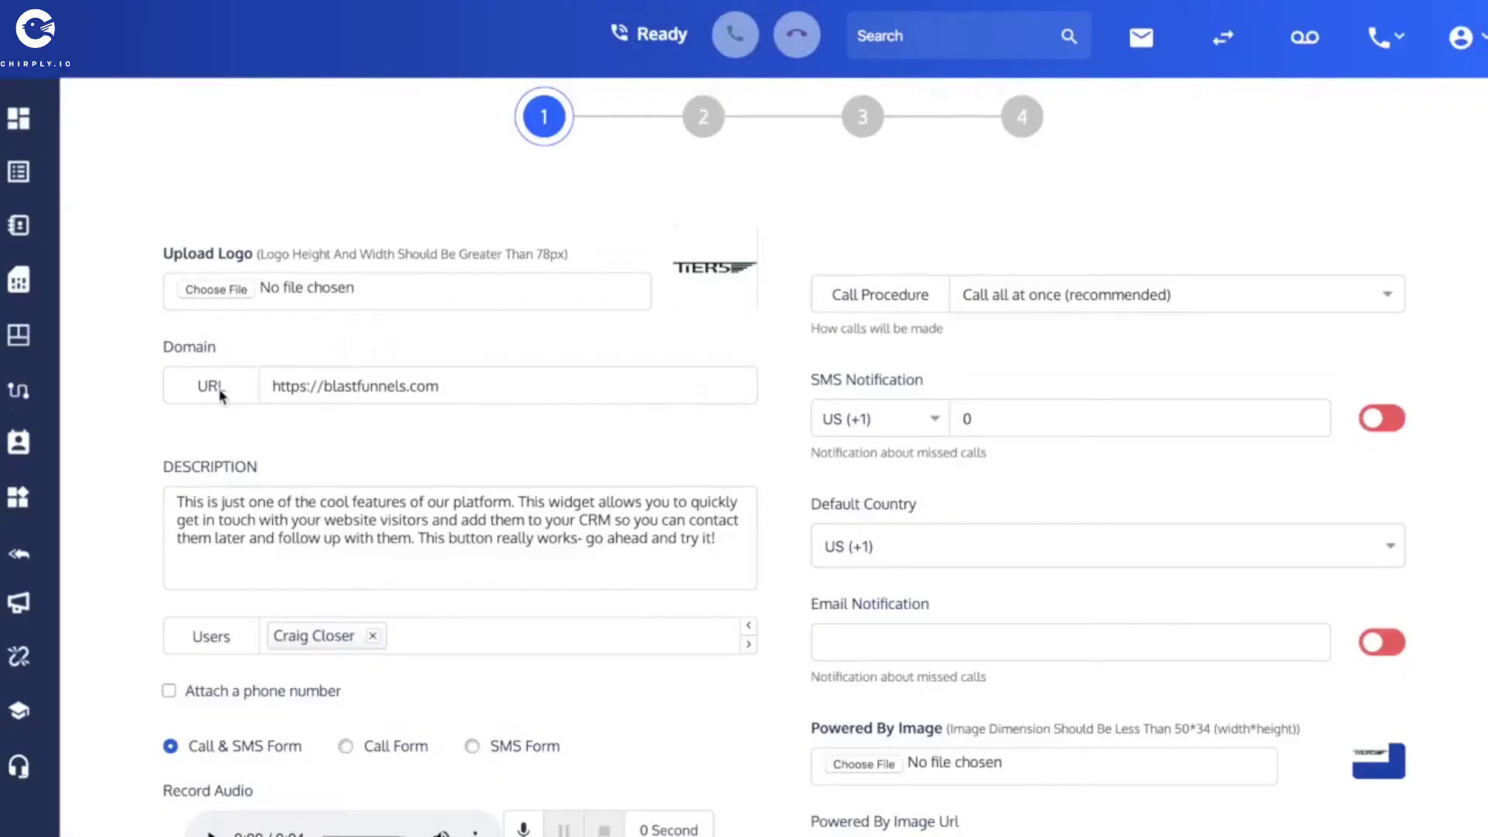
drag(449, 393, 253, 385)
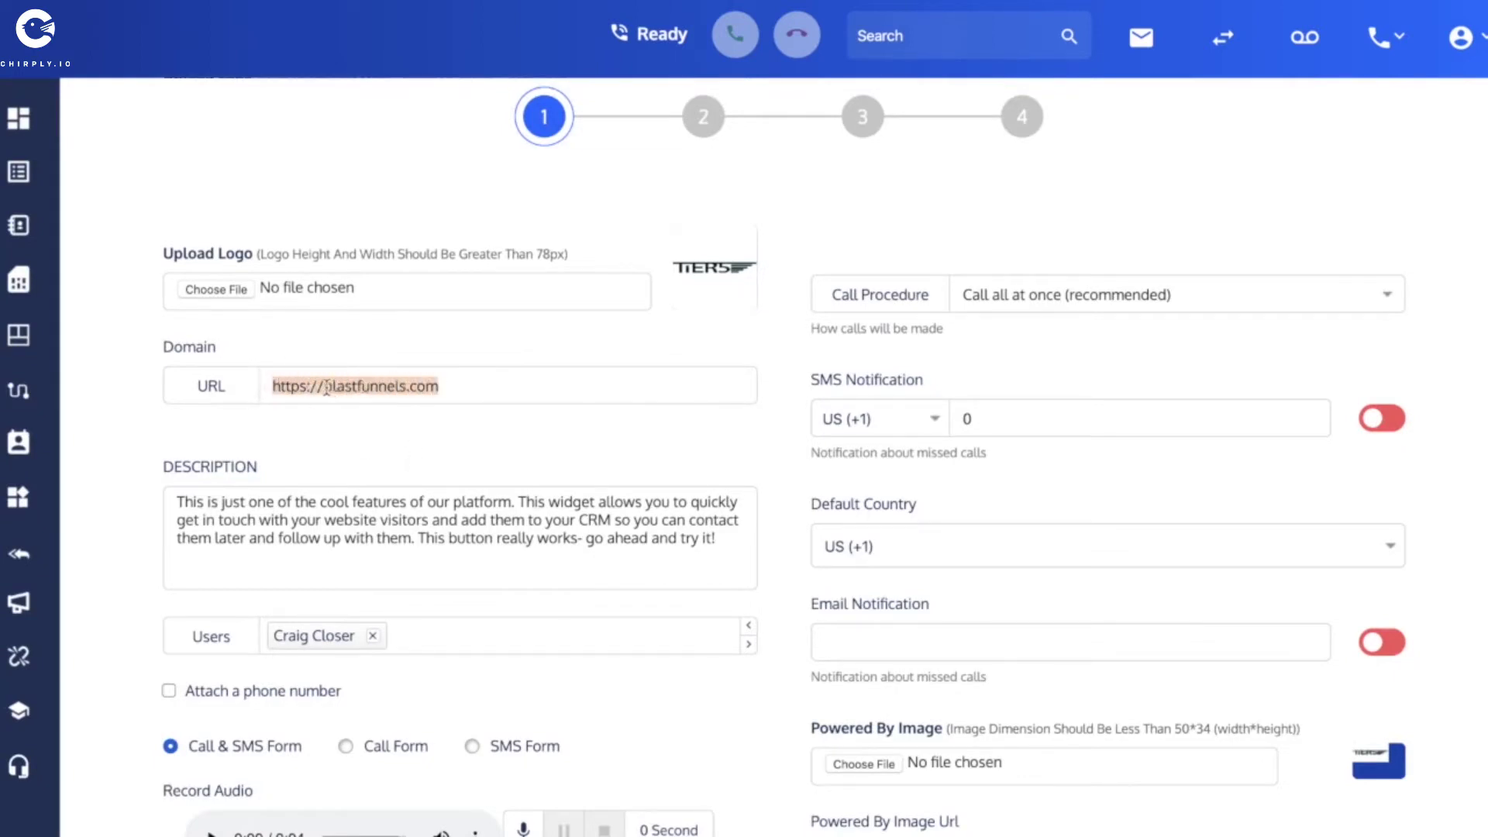
click(443, 386)
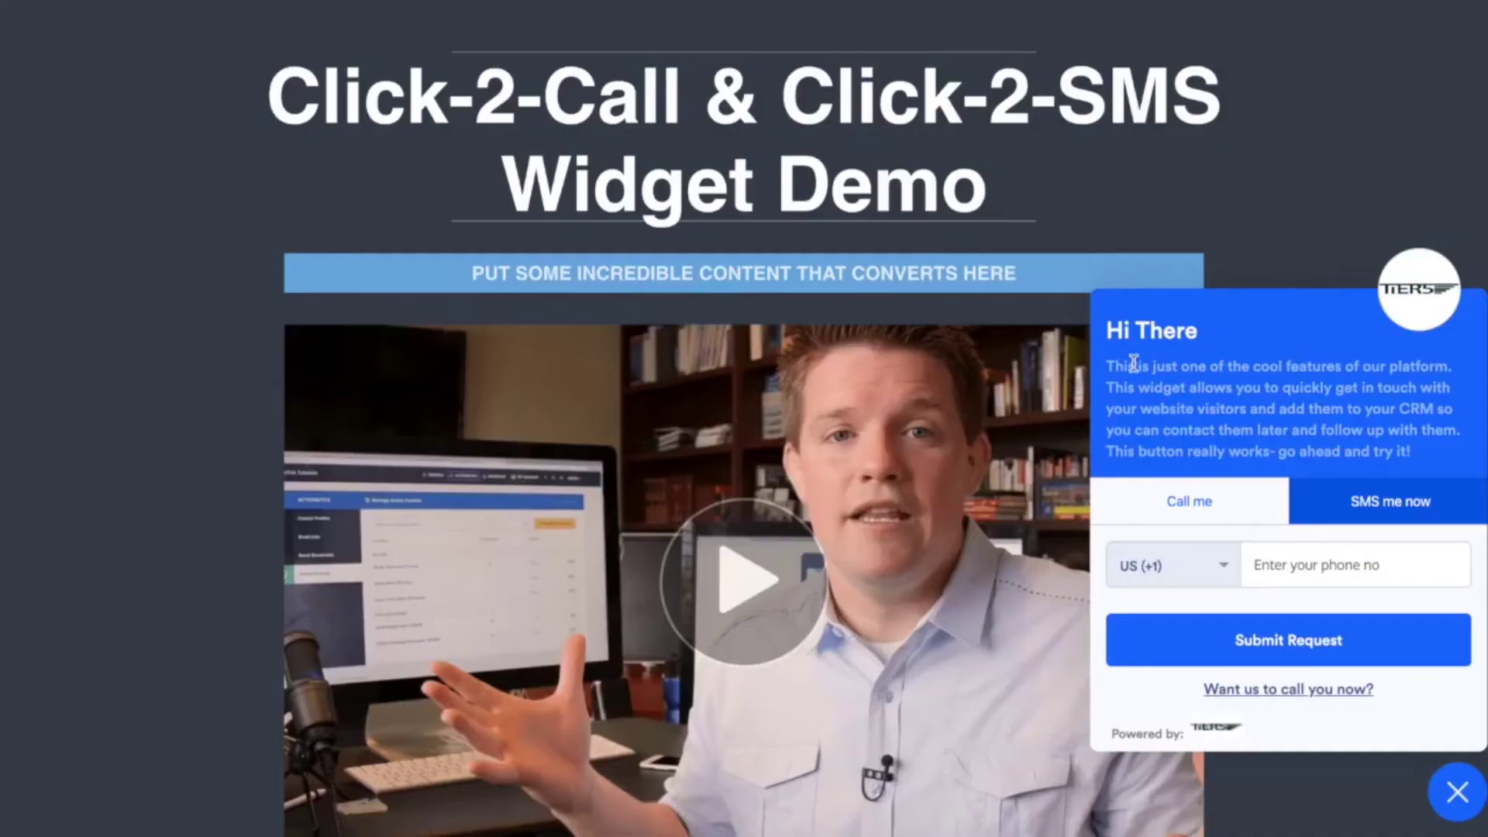
drag(1107, 366, 1411, 450)
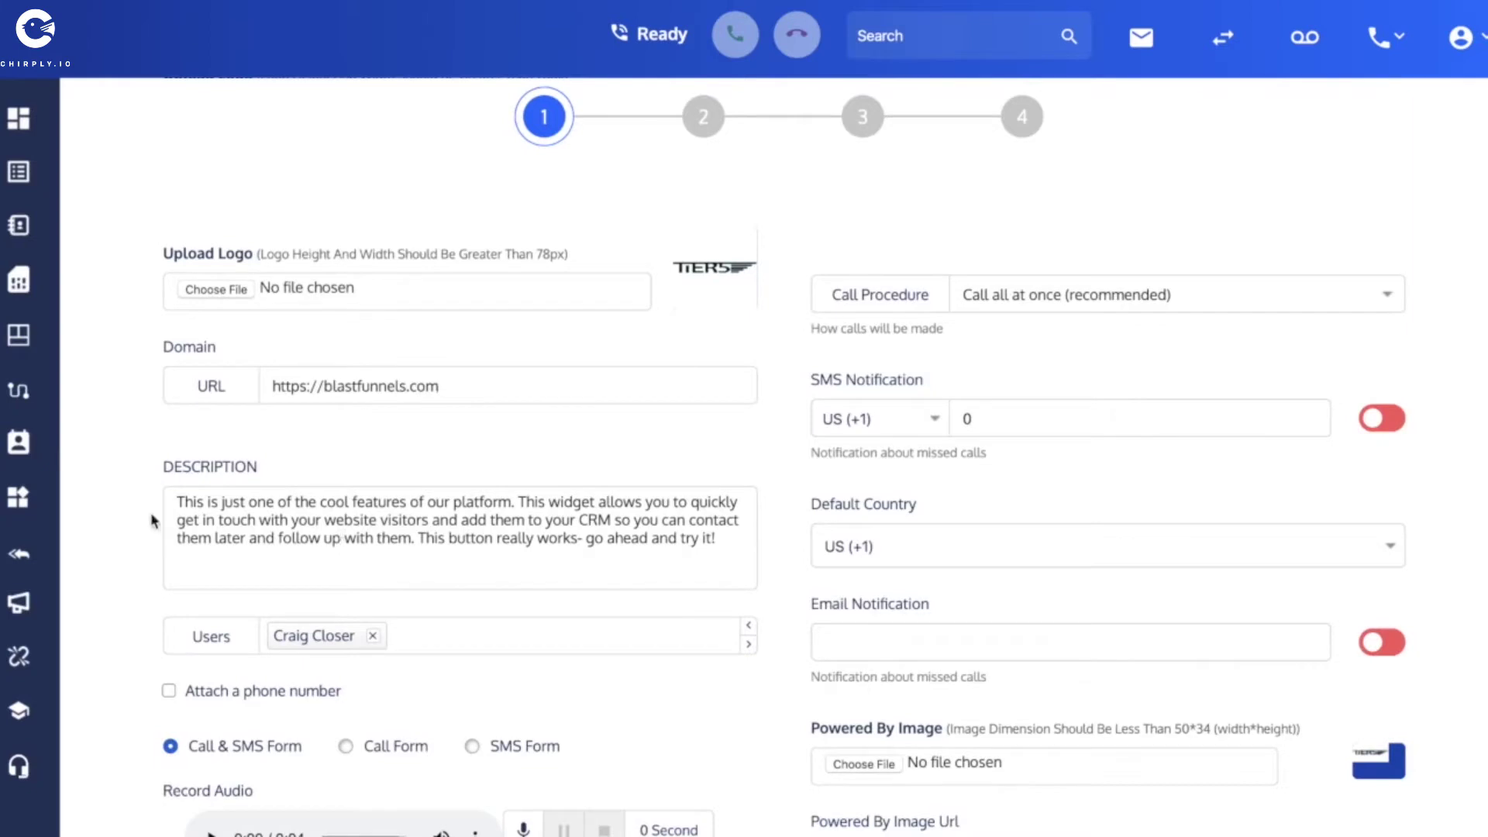
scroll(120, 504, down, 2)
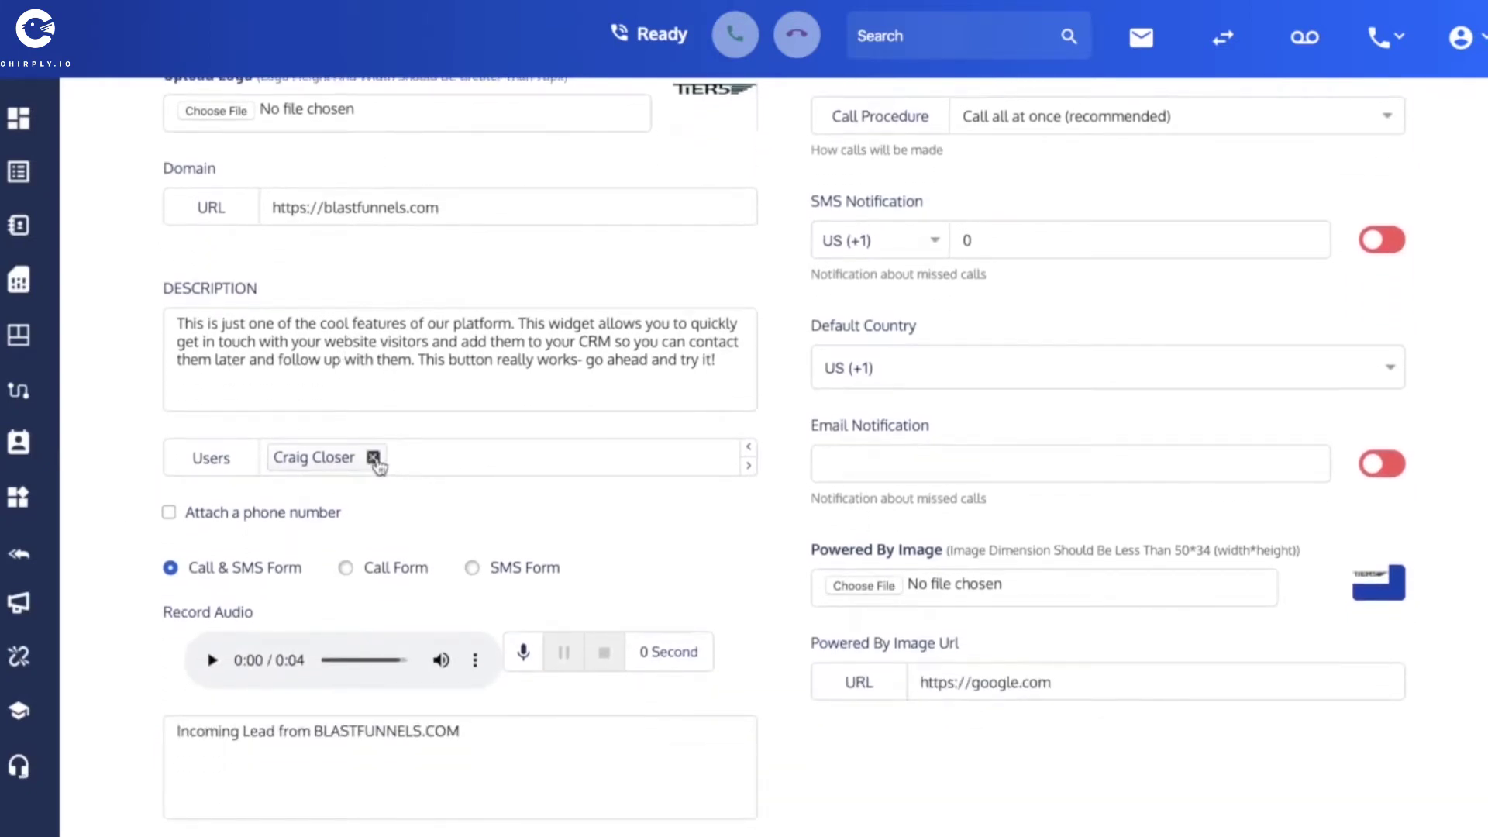
click(373, 457)
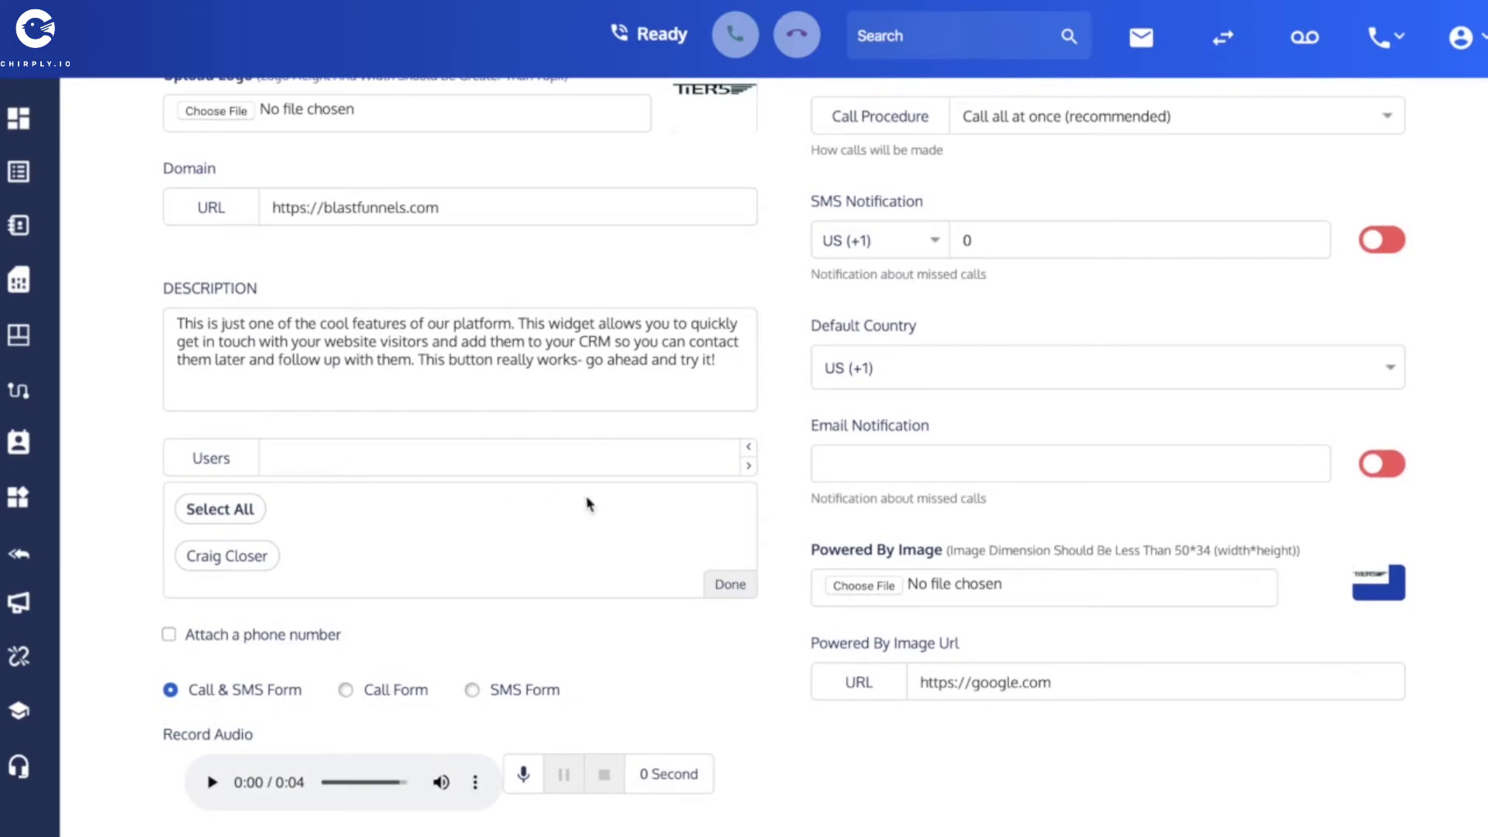
click(730, 584)
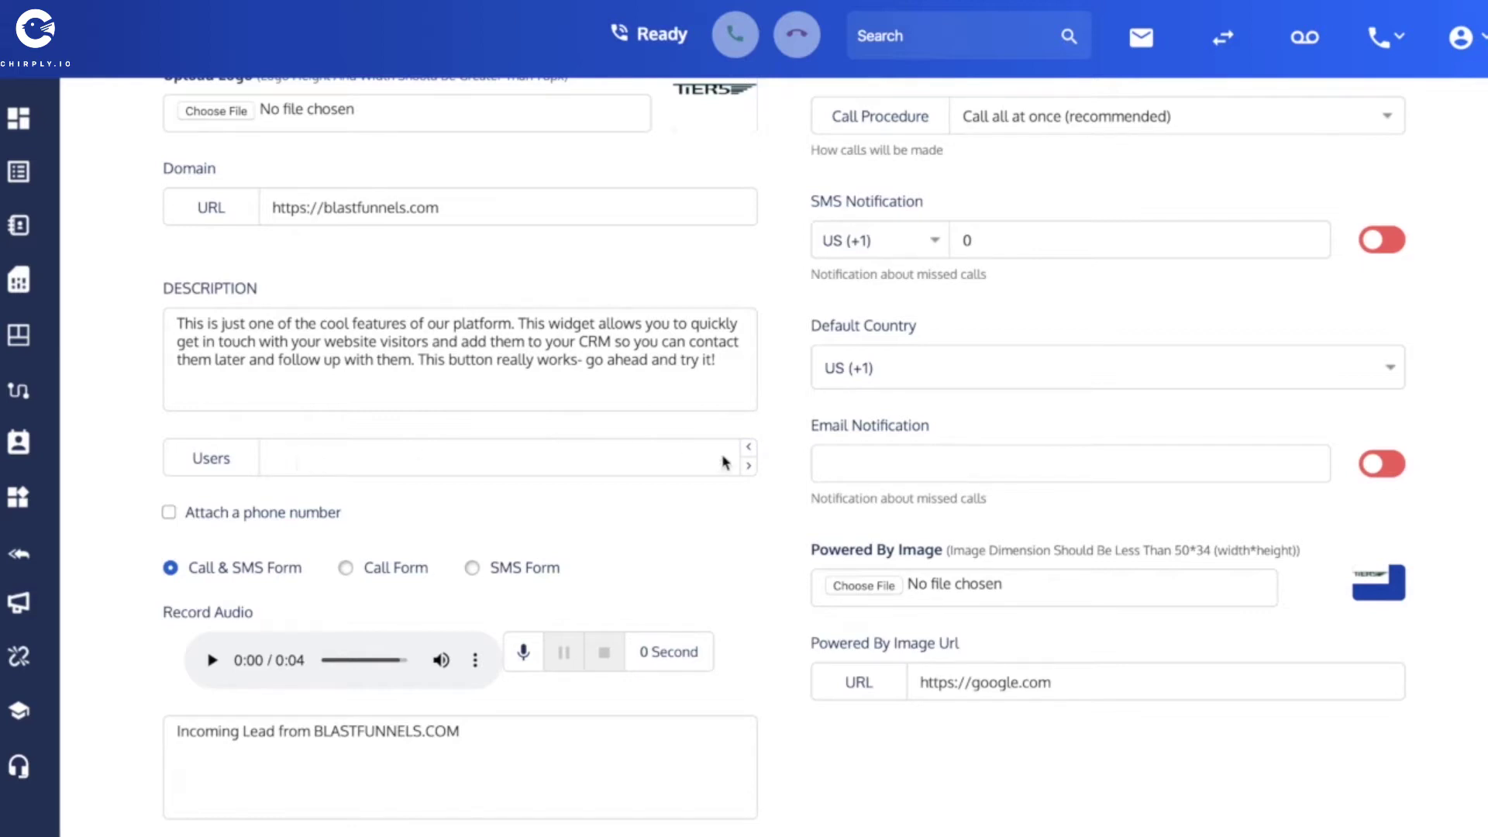
click(691, 456)
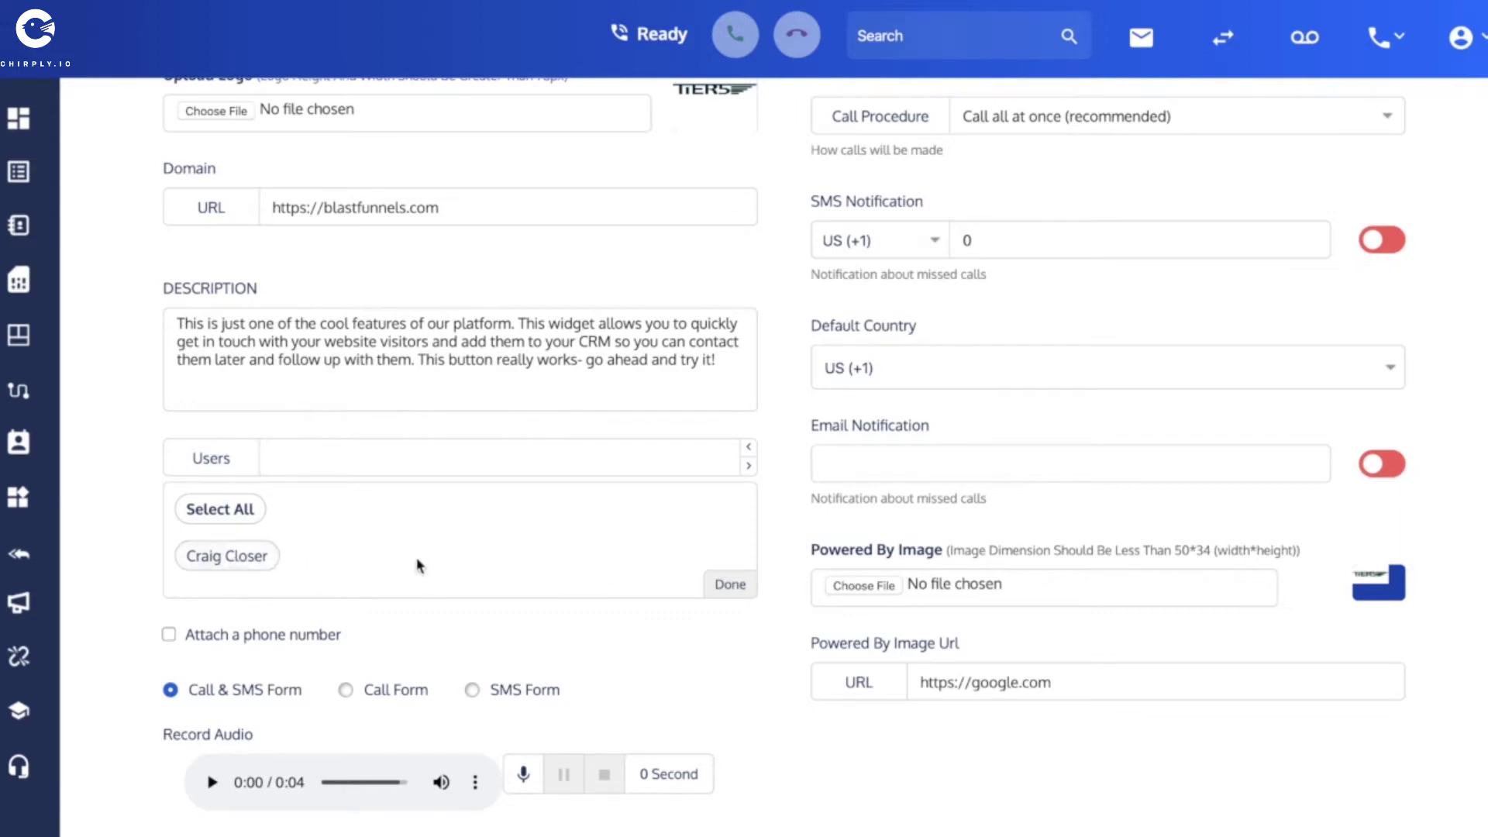
click(227, 568)
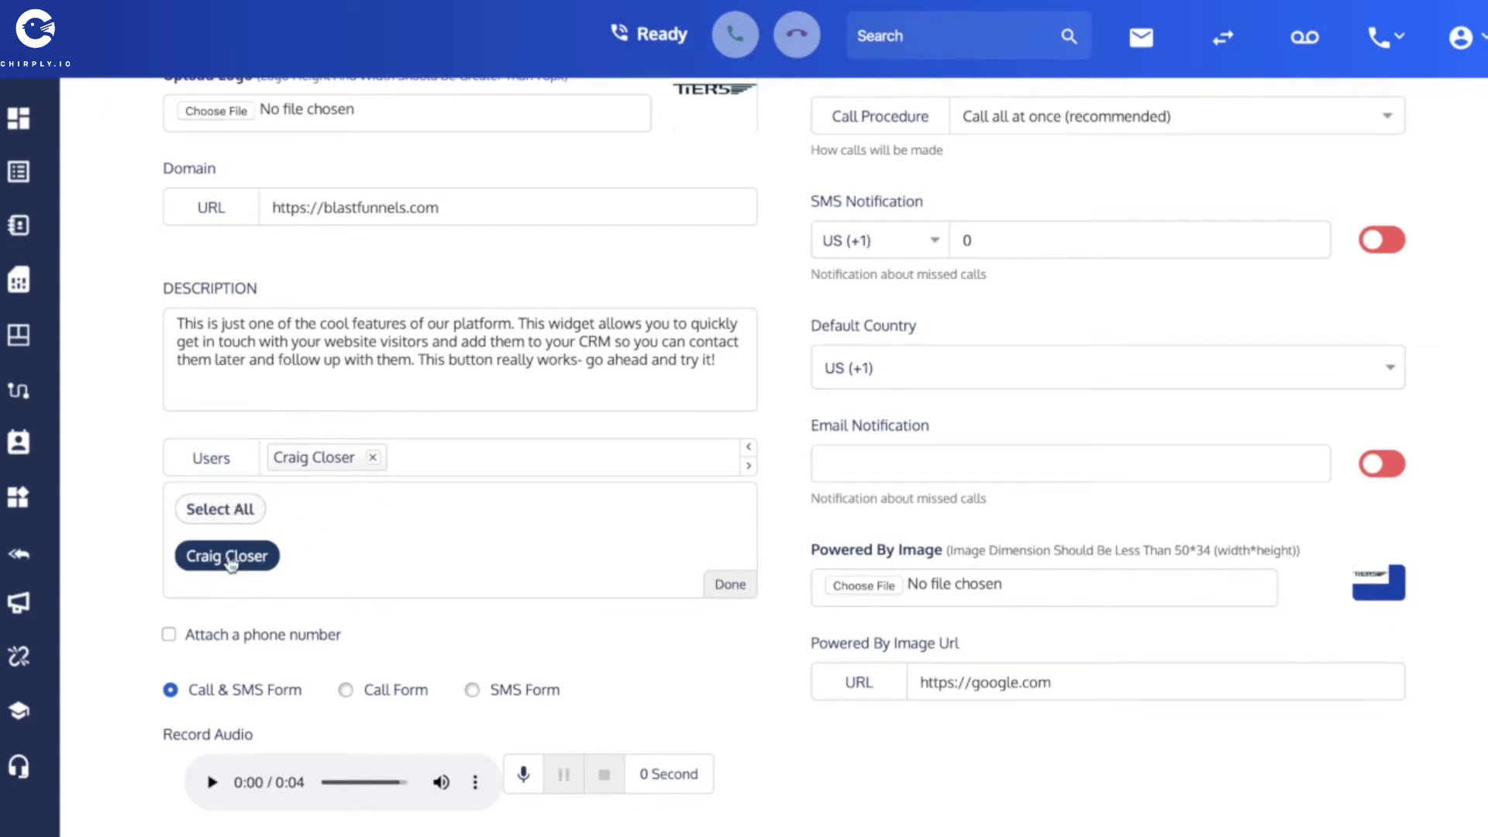
click(731, 585)
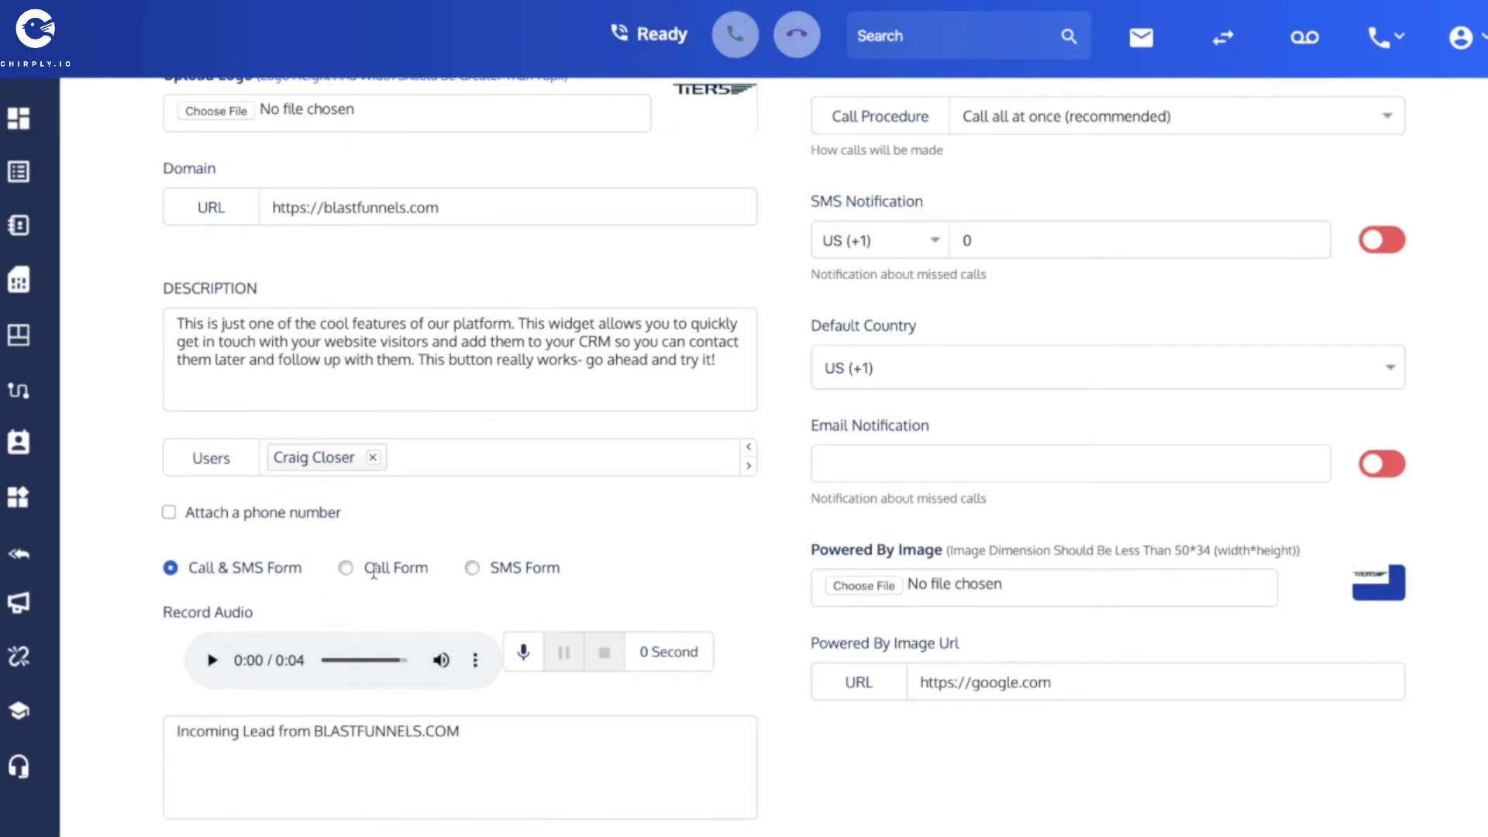
scroll(346, 575, up, 1)
click(345, 656)
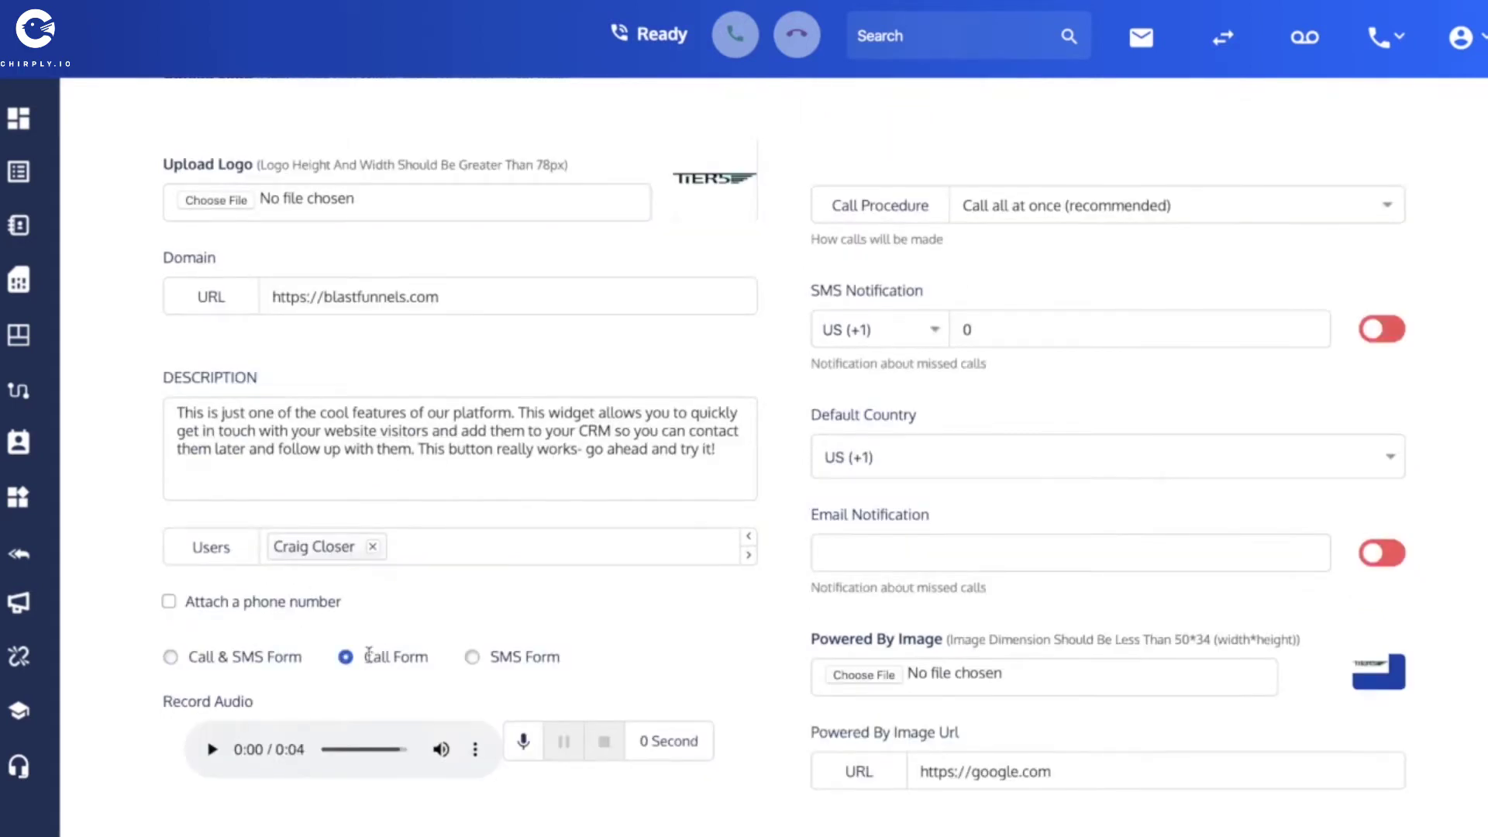
click(472, 657)
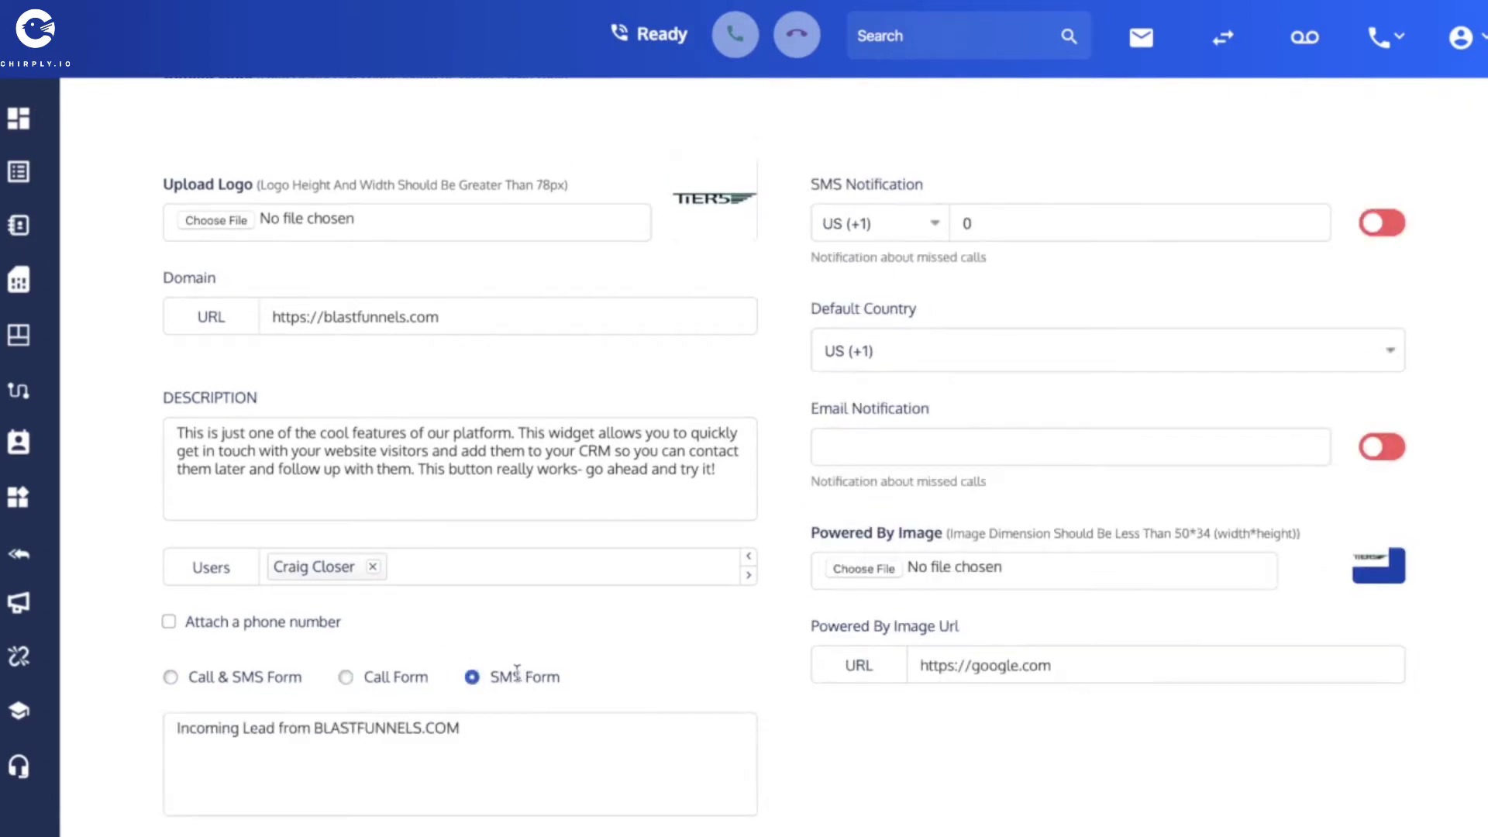
click(170, 677)
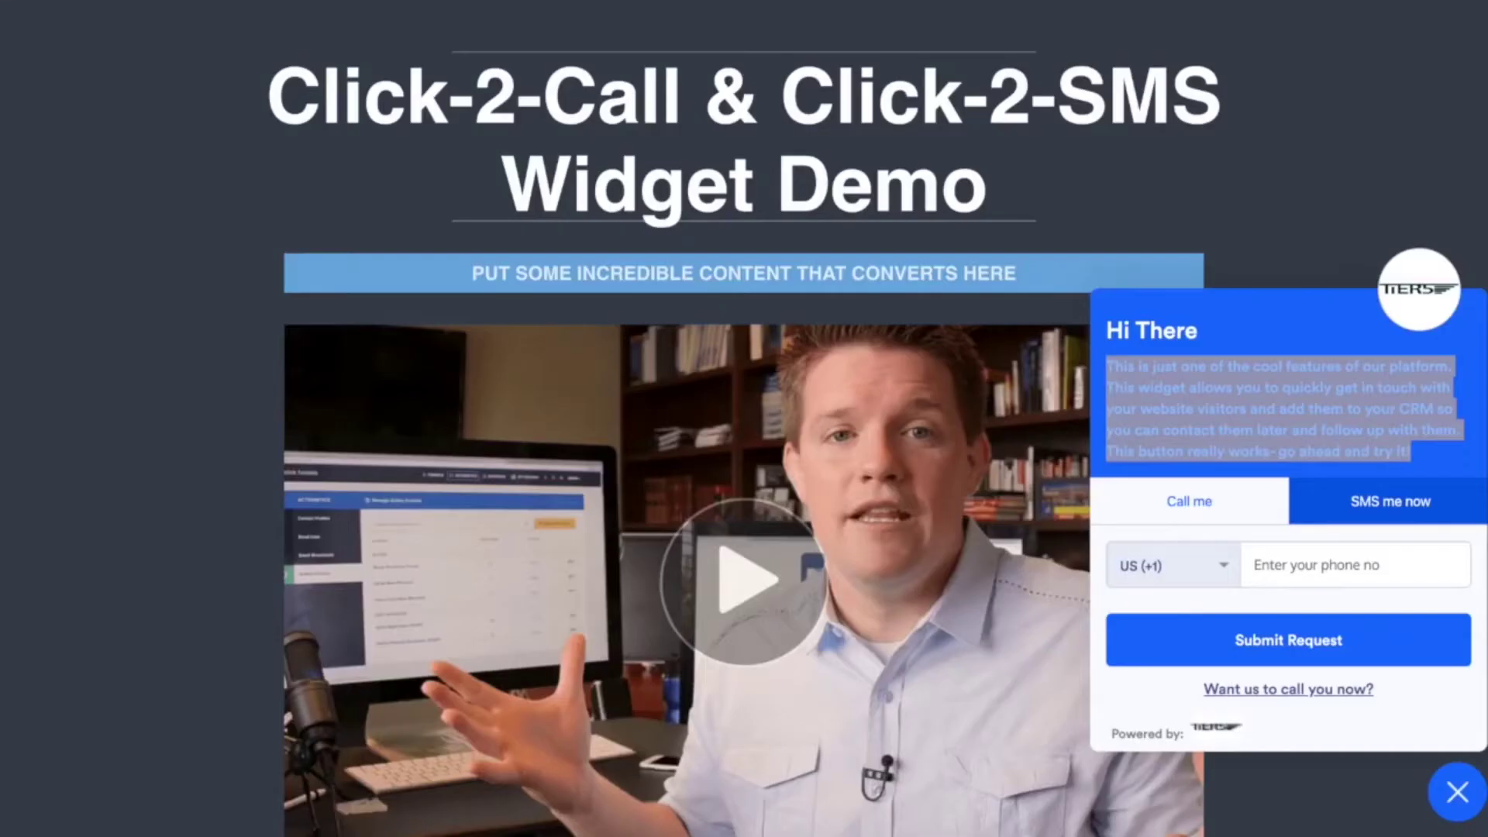
click(1189, 508)
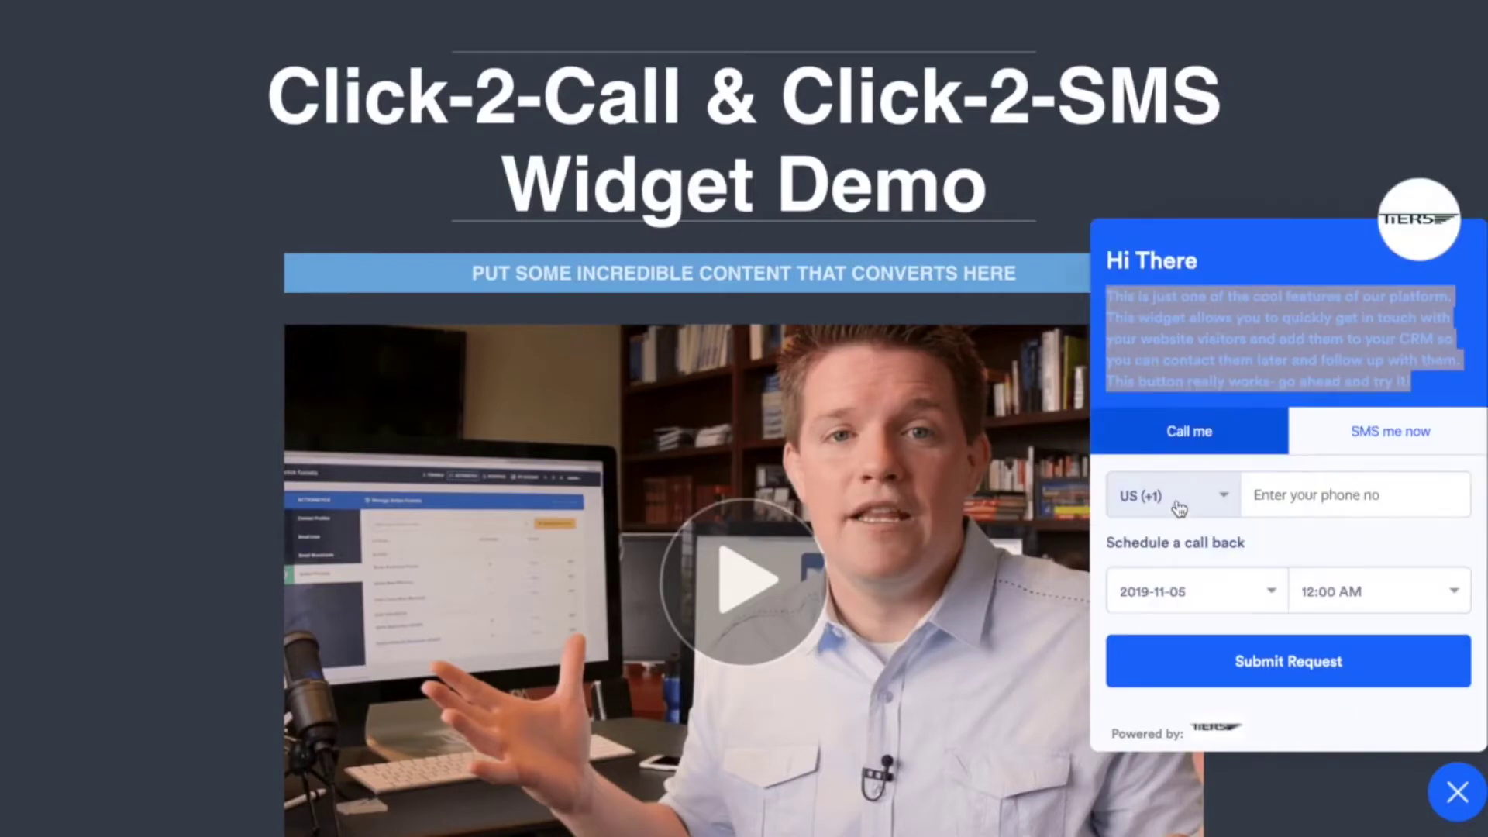
click(1414, 439)
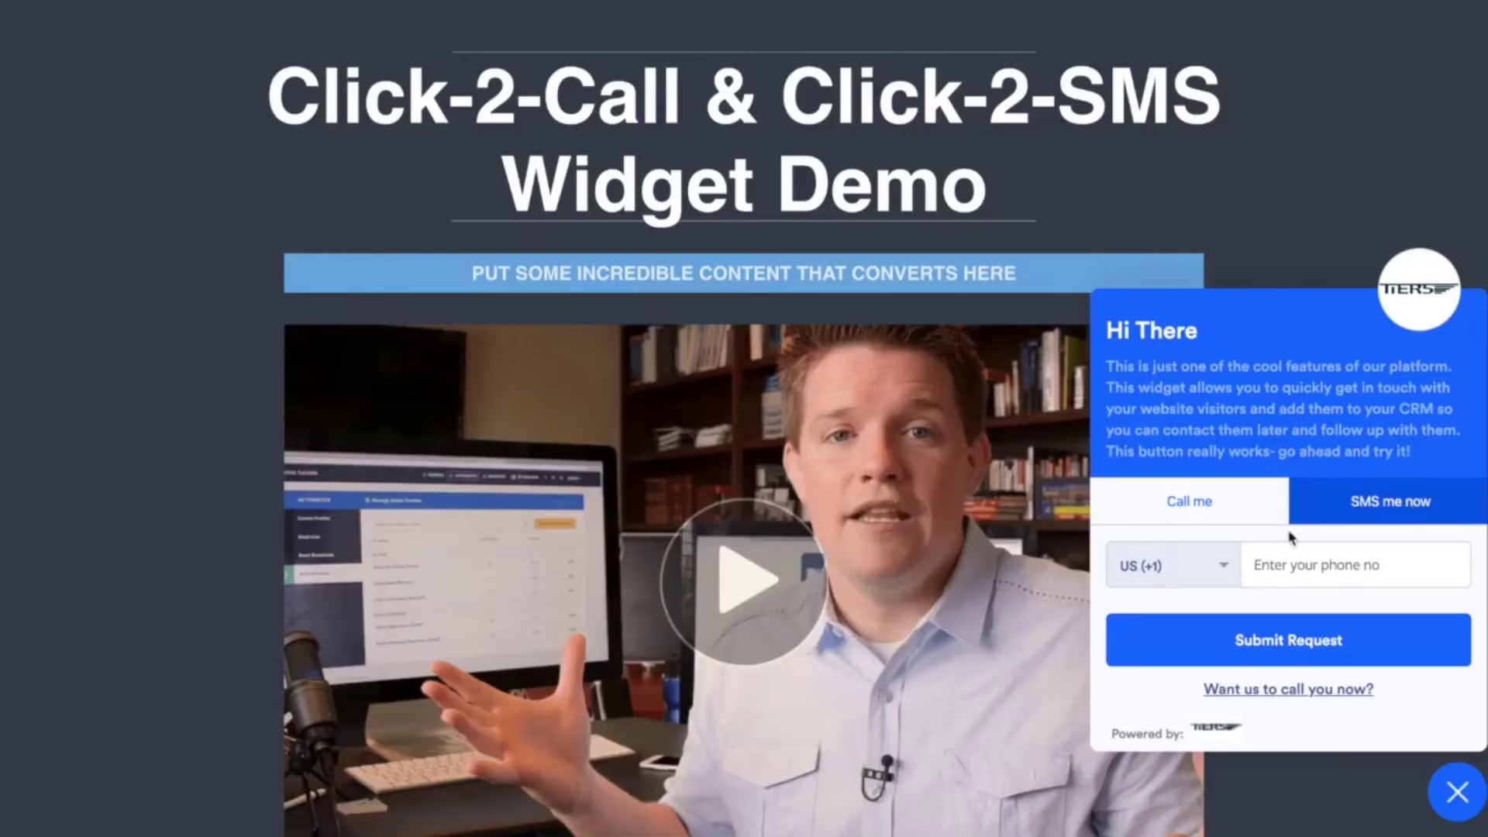
click(1194, 513)
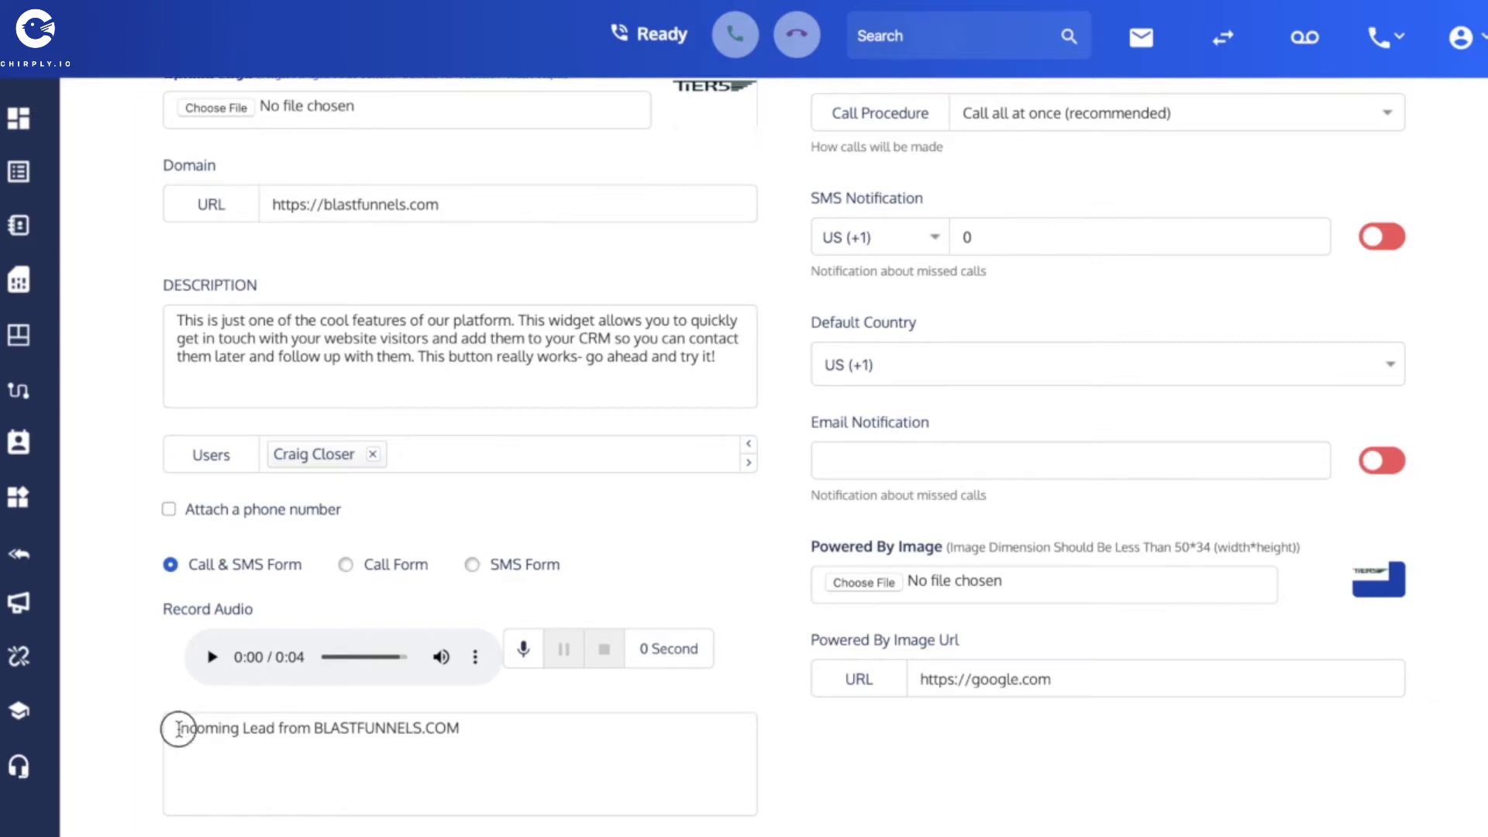
triple_click(285, 738)
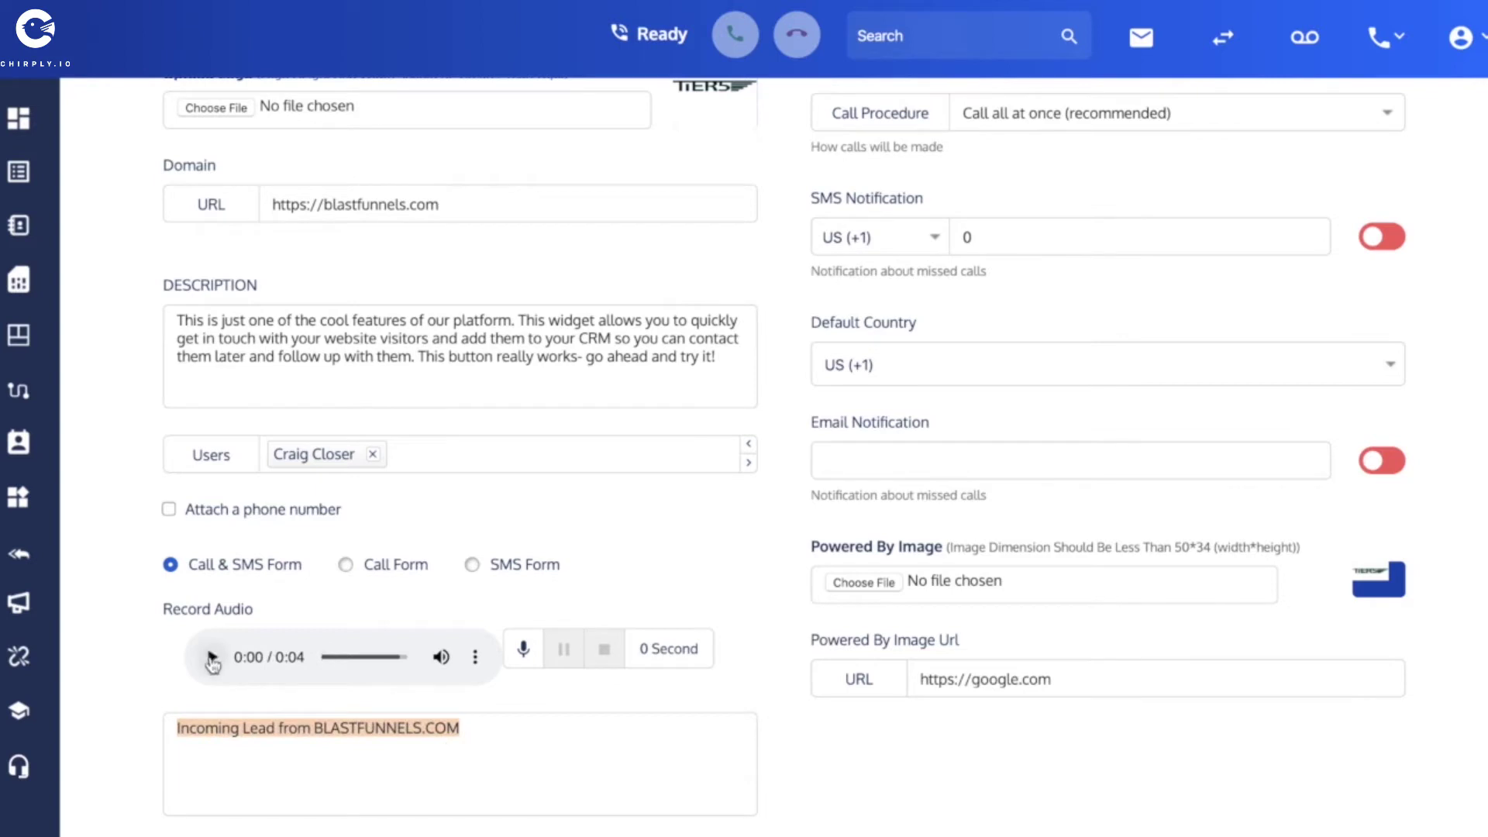
key(XF86AudioRaiseVolume)
key(XF86AudioRaiseVolume)
key(XF86AudioRaiseVolume)
key(XF86AudioRaiseVolume)
key(XF86AudioRaiseVolume)
key(XF86AudioRaiseVolume)
key(XF86AudioRaiseVolume)
key(XF86AudioRaiseVolume)
key(XF86AudioRaiseVolume)
key(XF86AudioRaiseVolume)
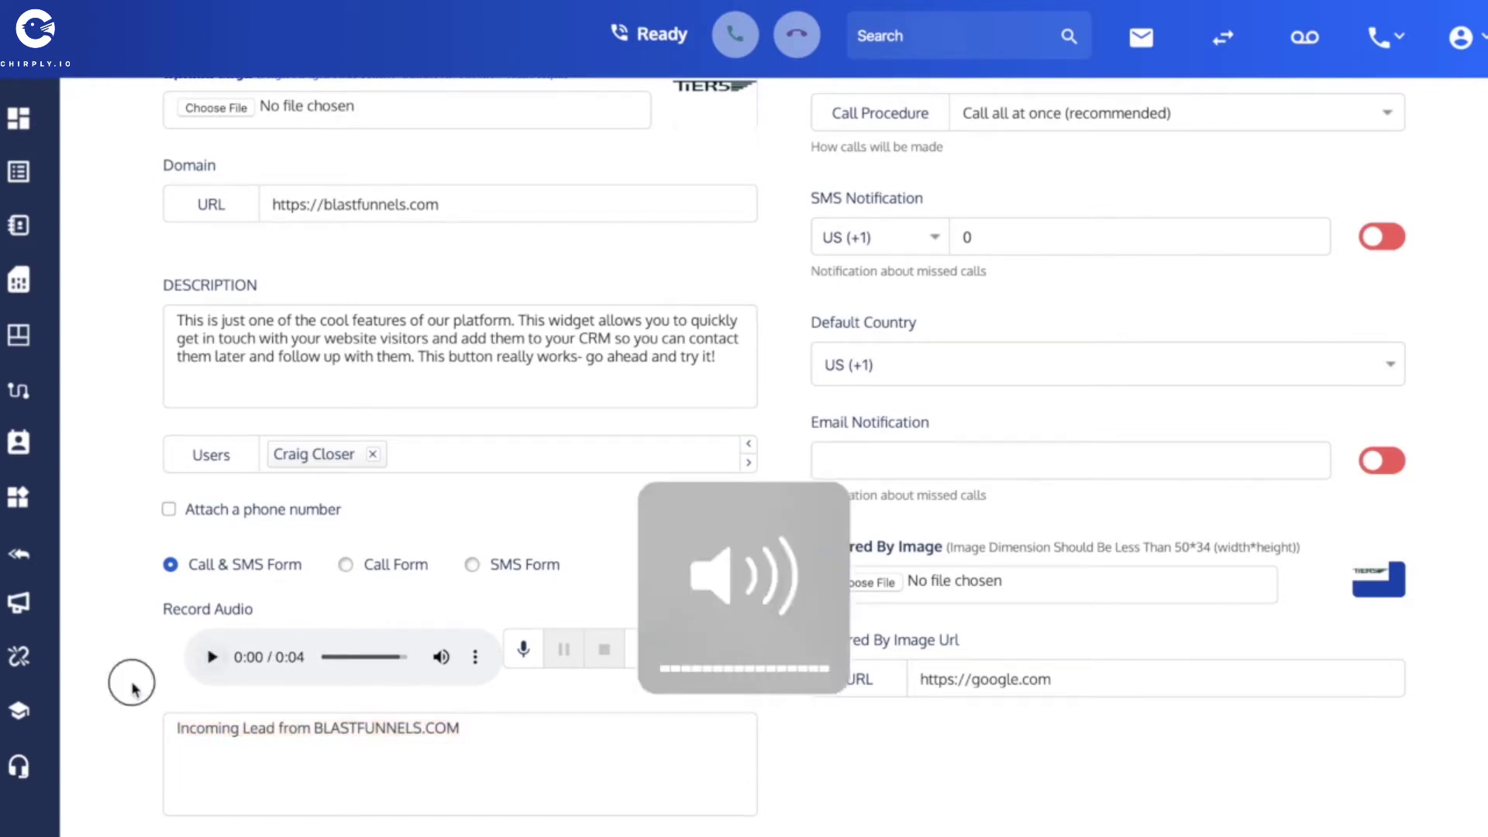
click(213, 658)
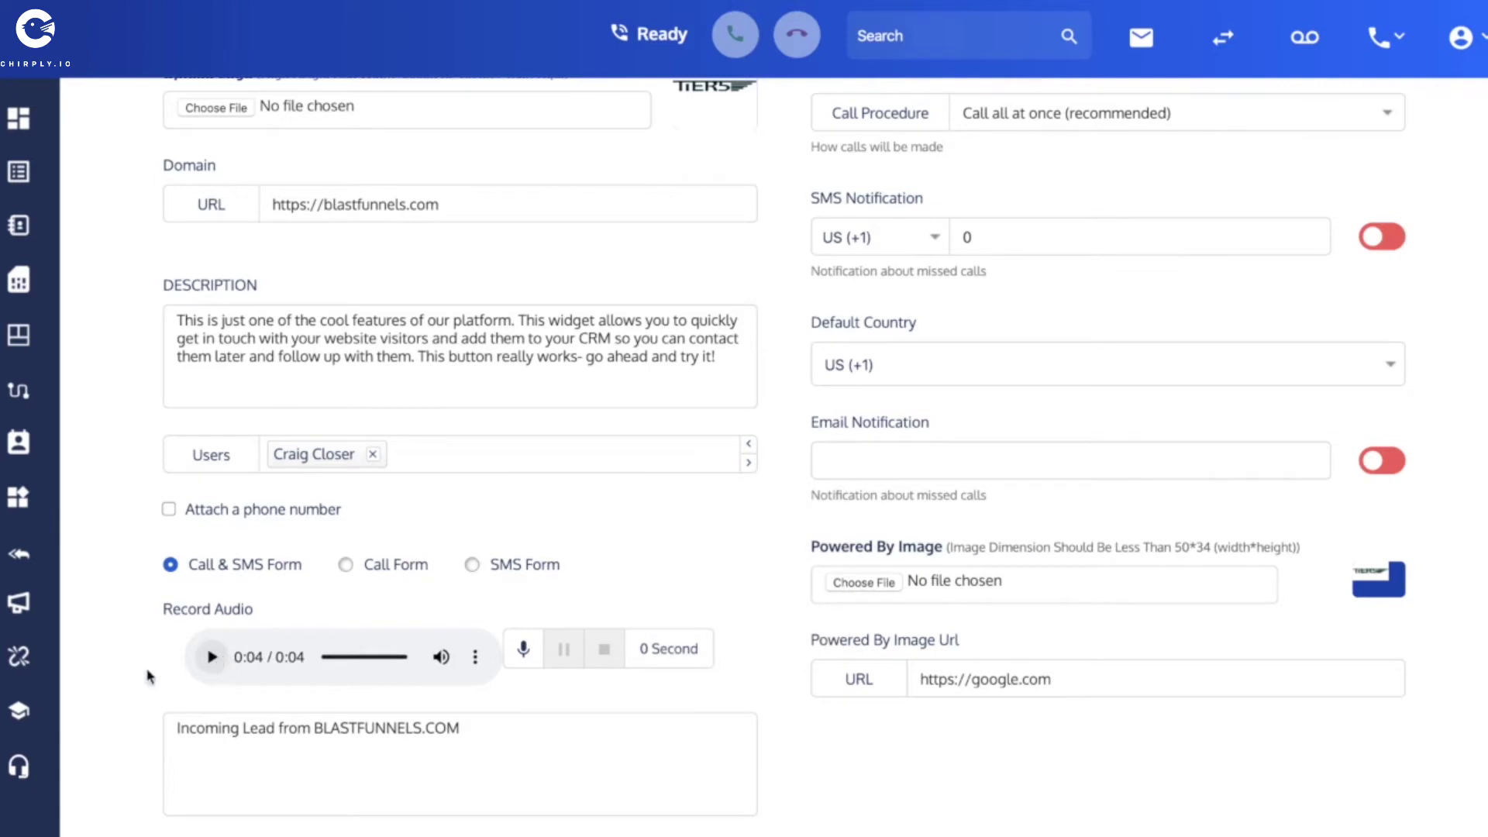
click(175, 733)
drag(176, 732, 465, 730)
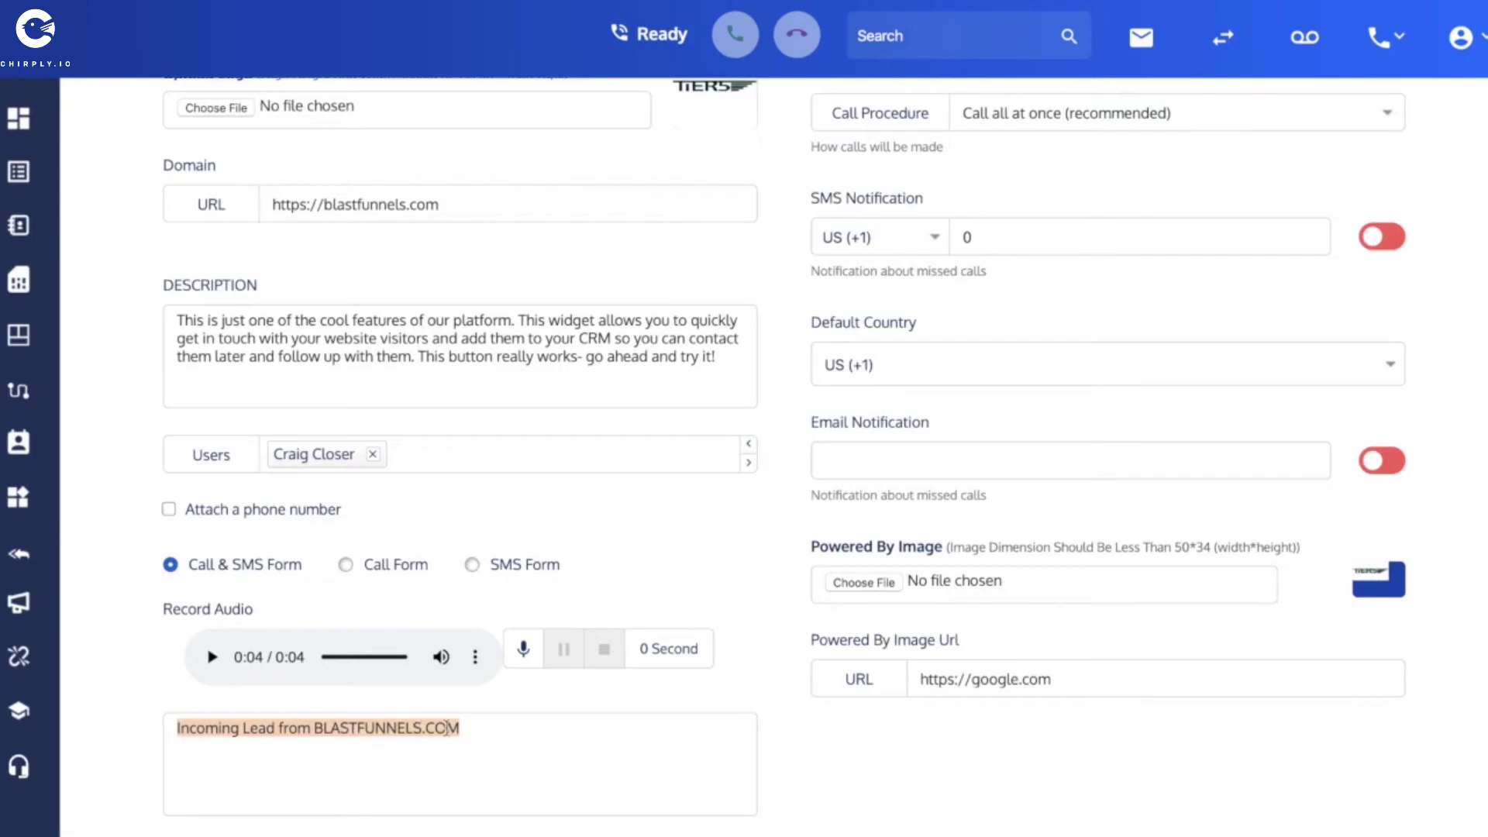
click(479, 738)
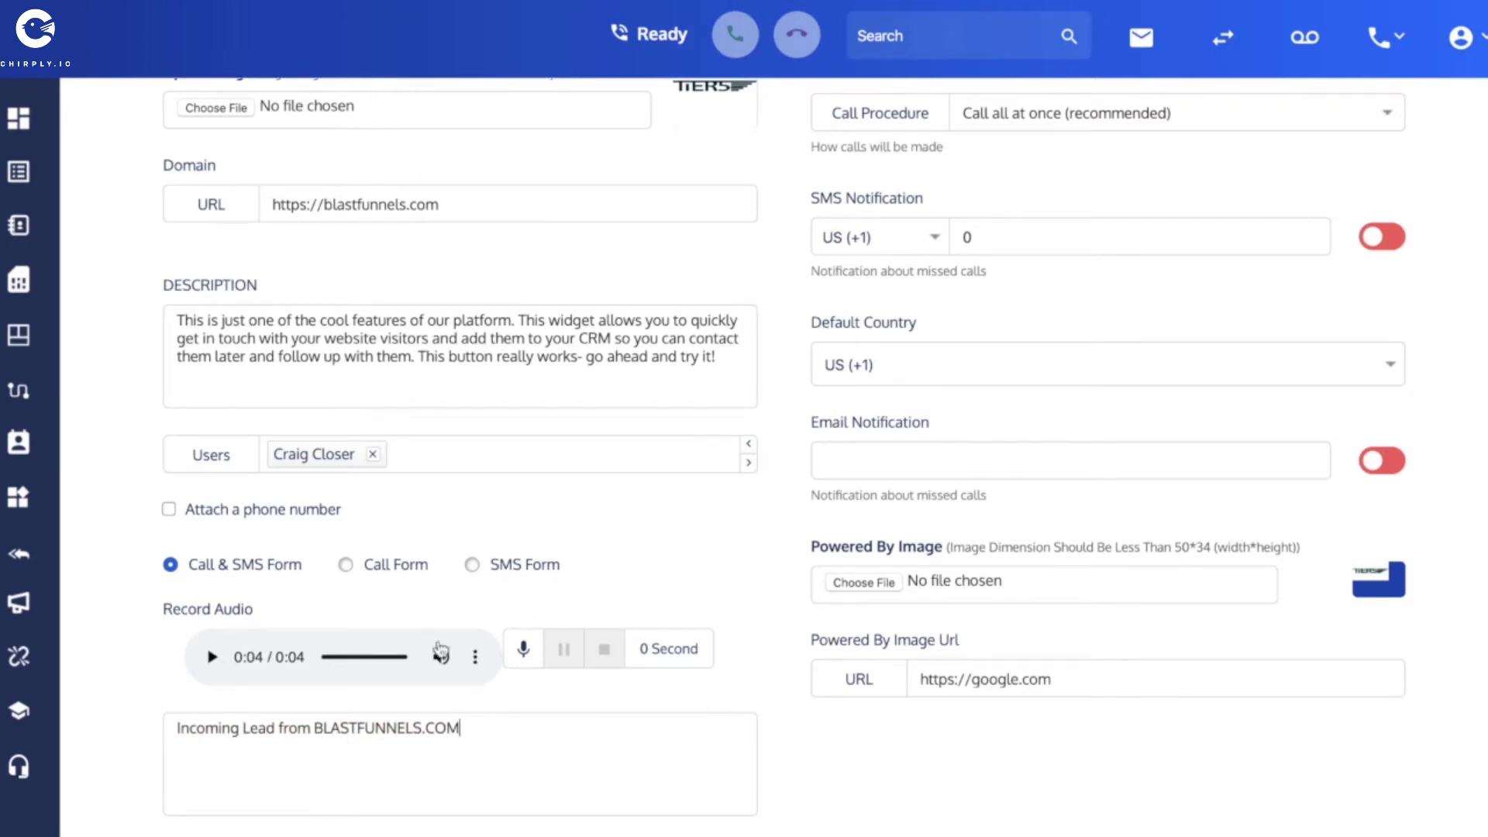
scroll(547, 713, up, 4)
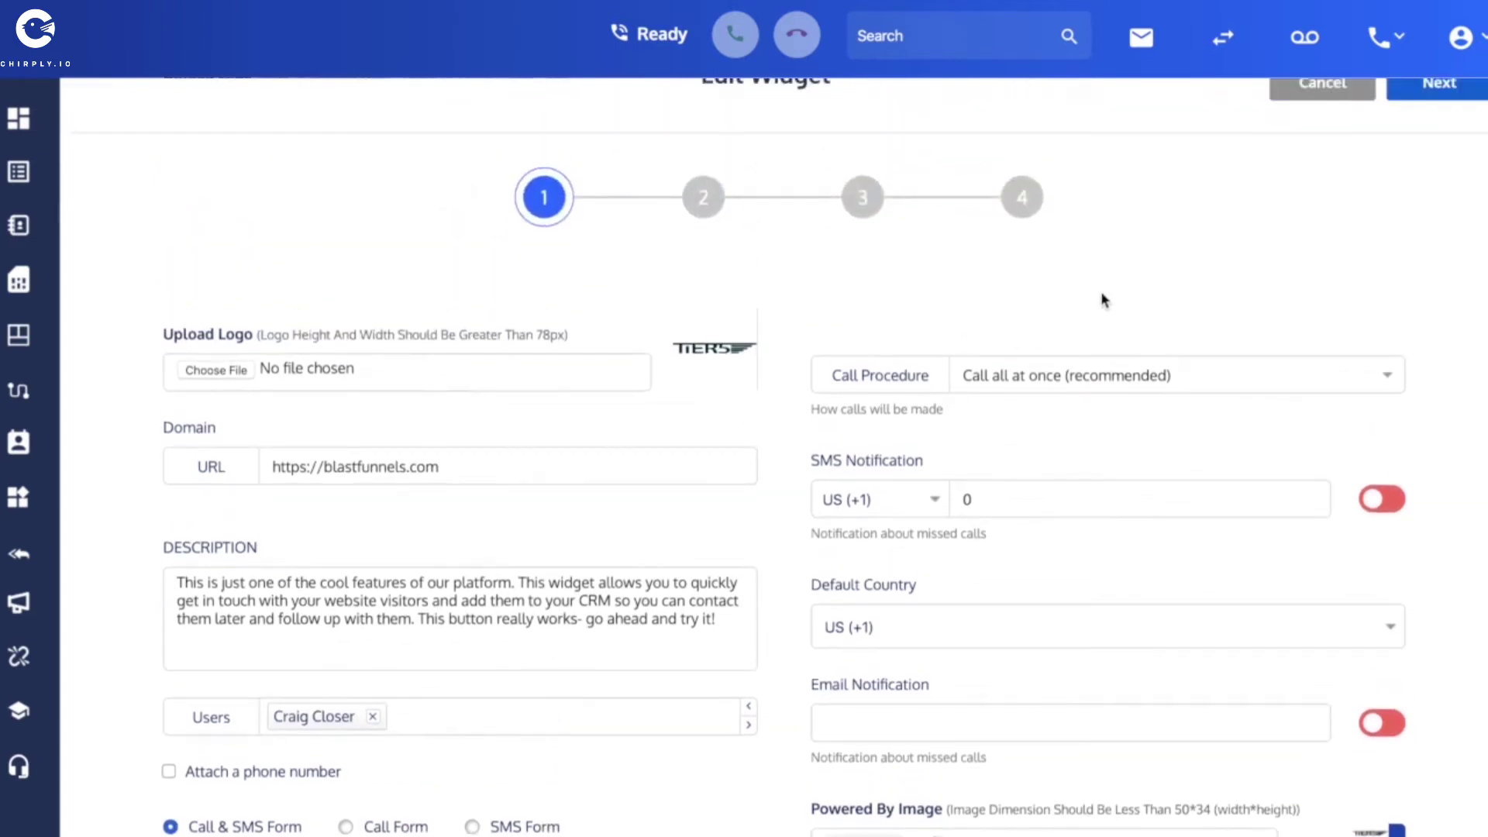
scroll(1103, 299, up, 1)
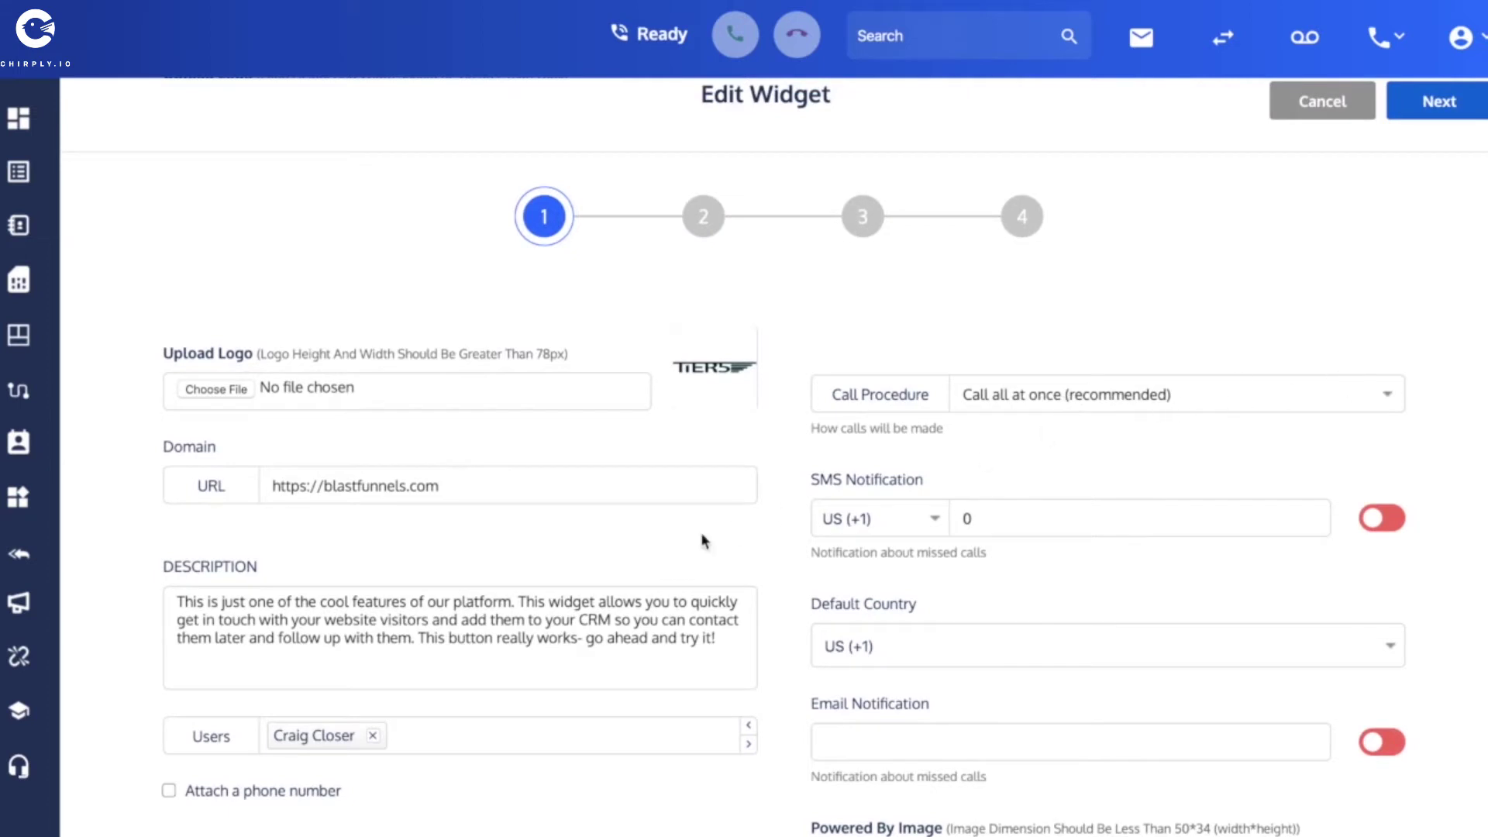
scroll(704, 540, down, 2)
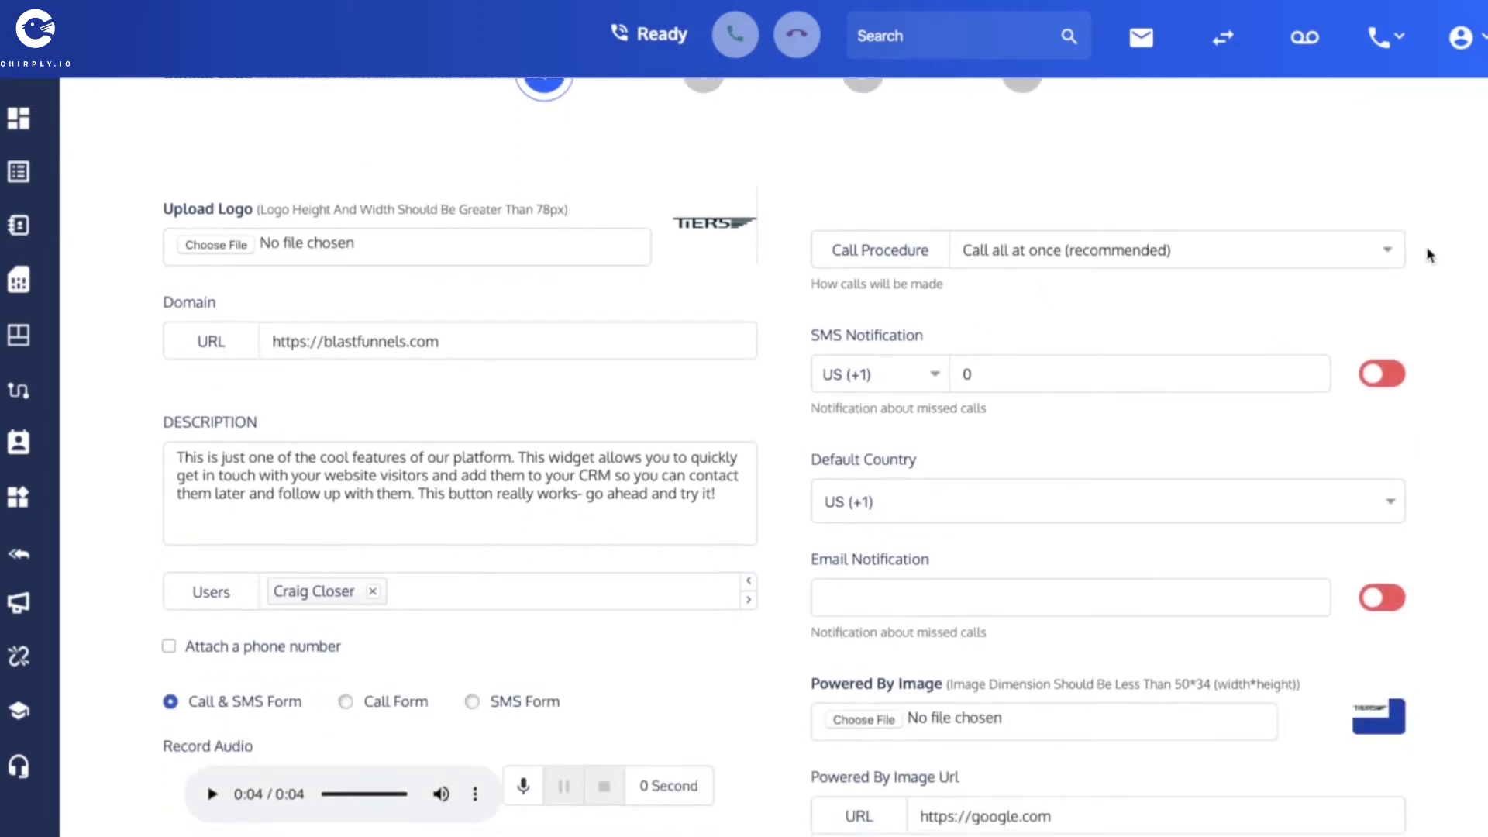
click(1389, 258)
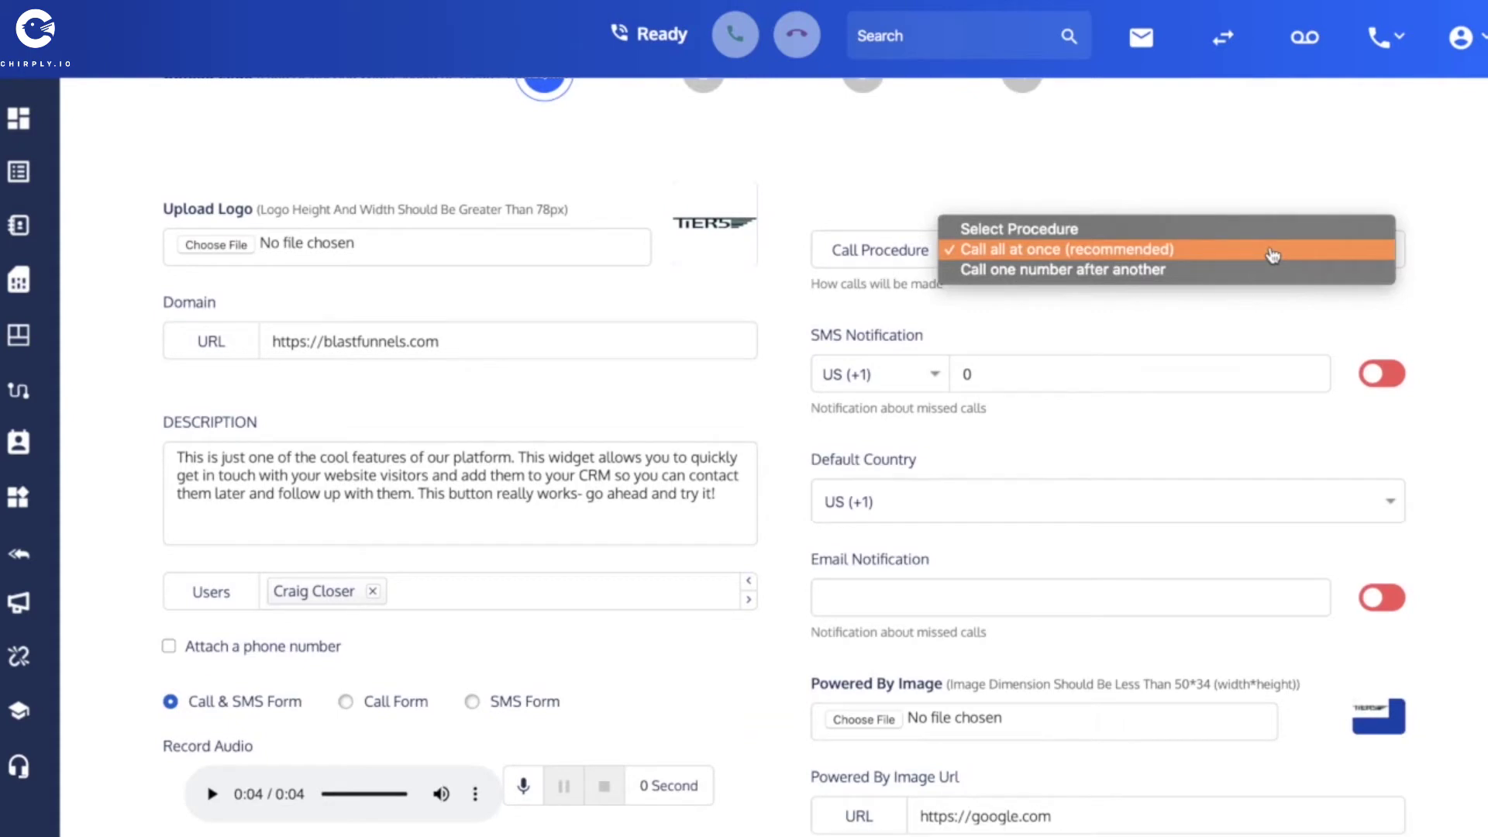
click(1196, 250)
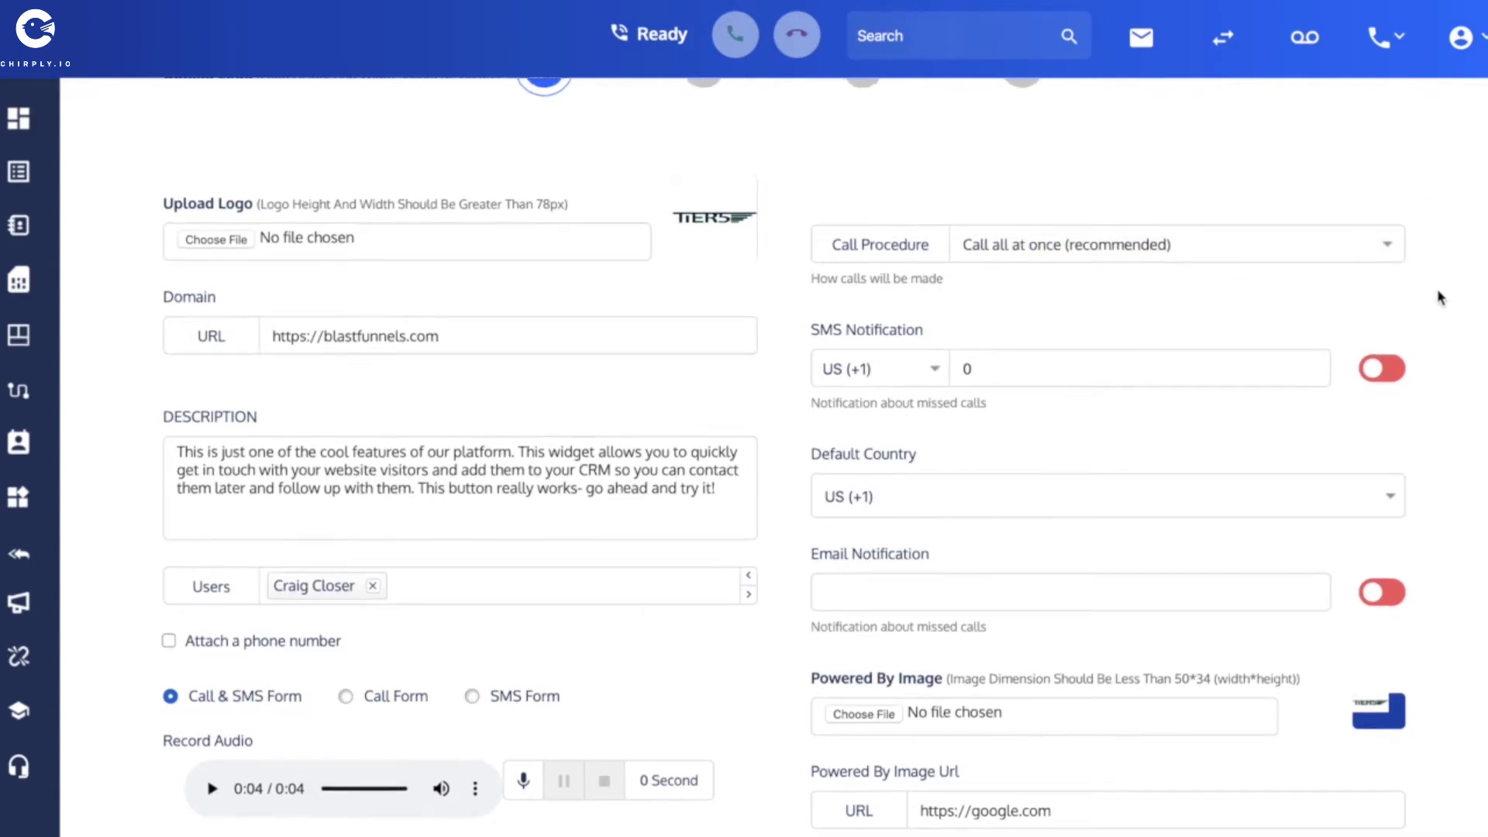
scroll(1438, 291, down, 2)
scroll(1438, 291, down, 2)
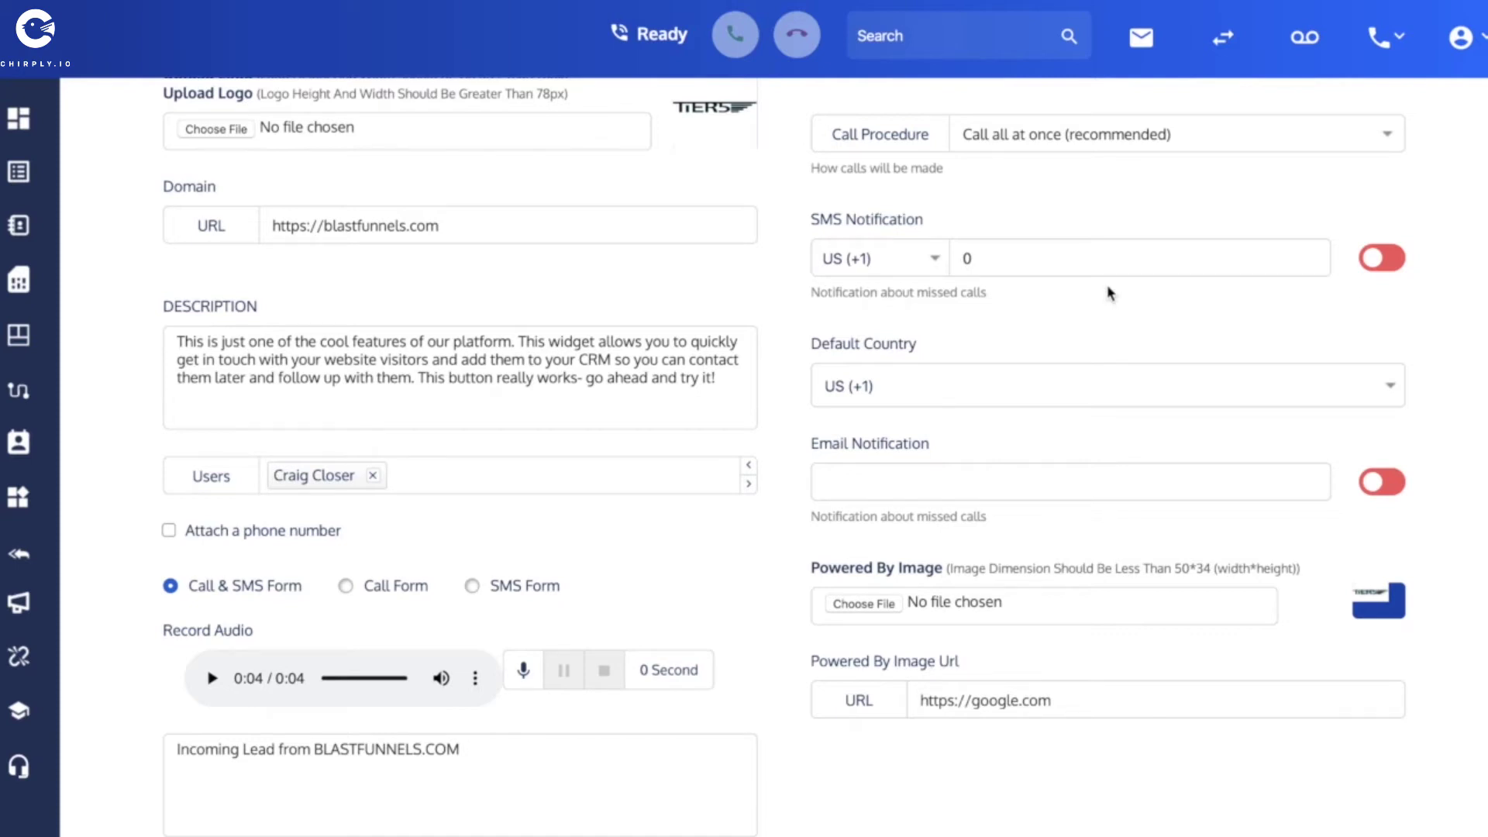
double_click(992, 260)
click(1381, 264)
click(1383, 264)
click(1386, 484)
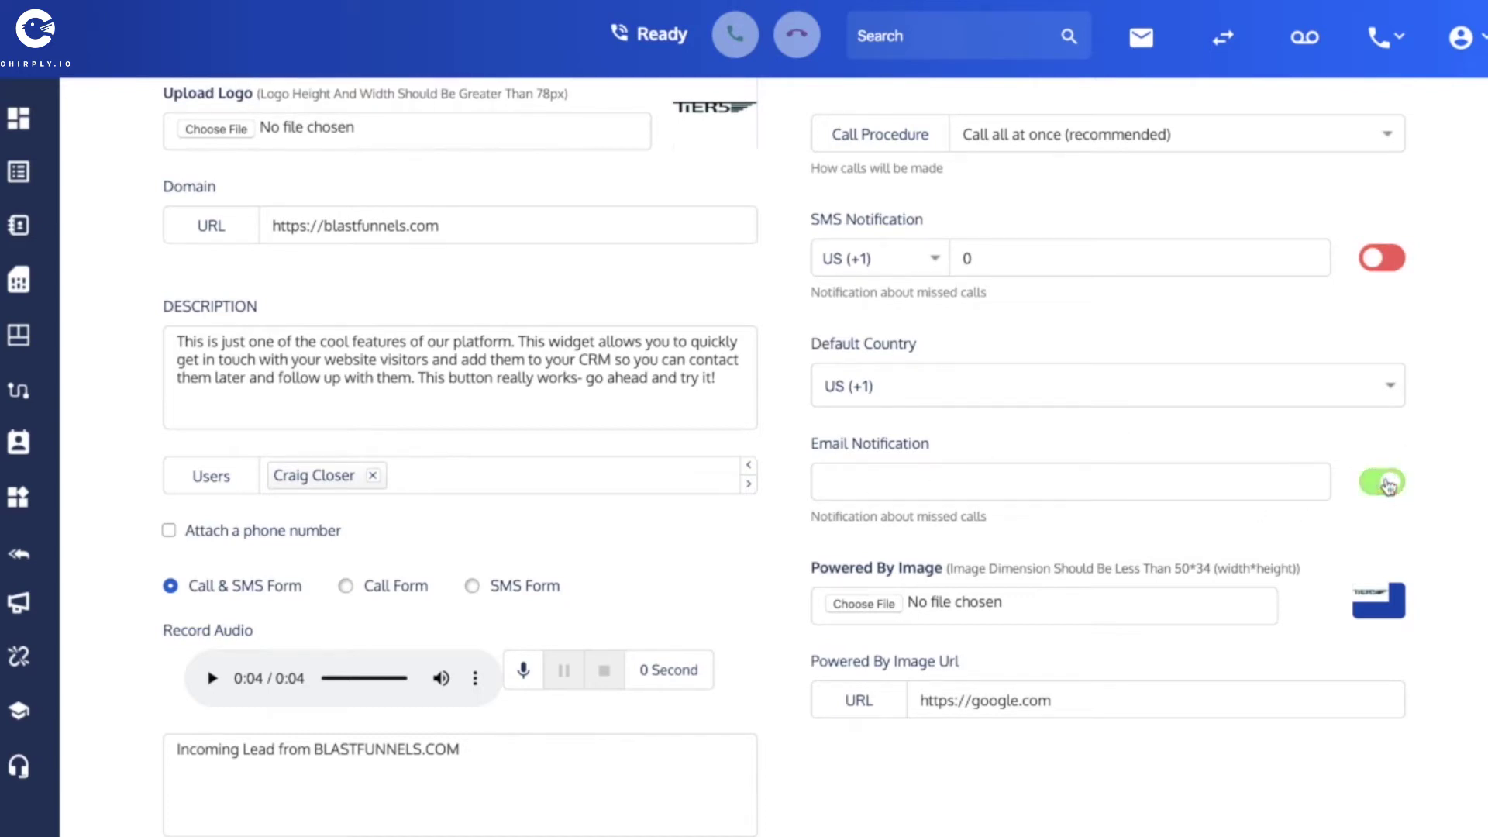
click(896, 390)
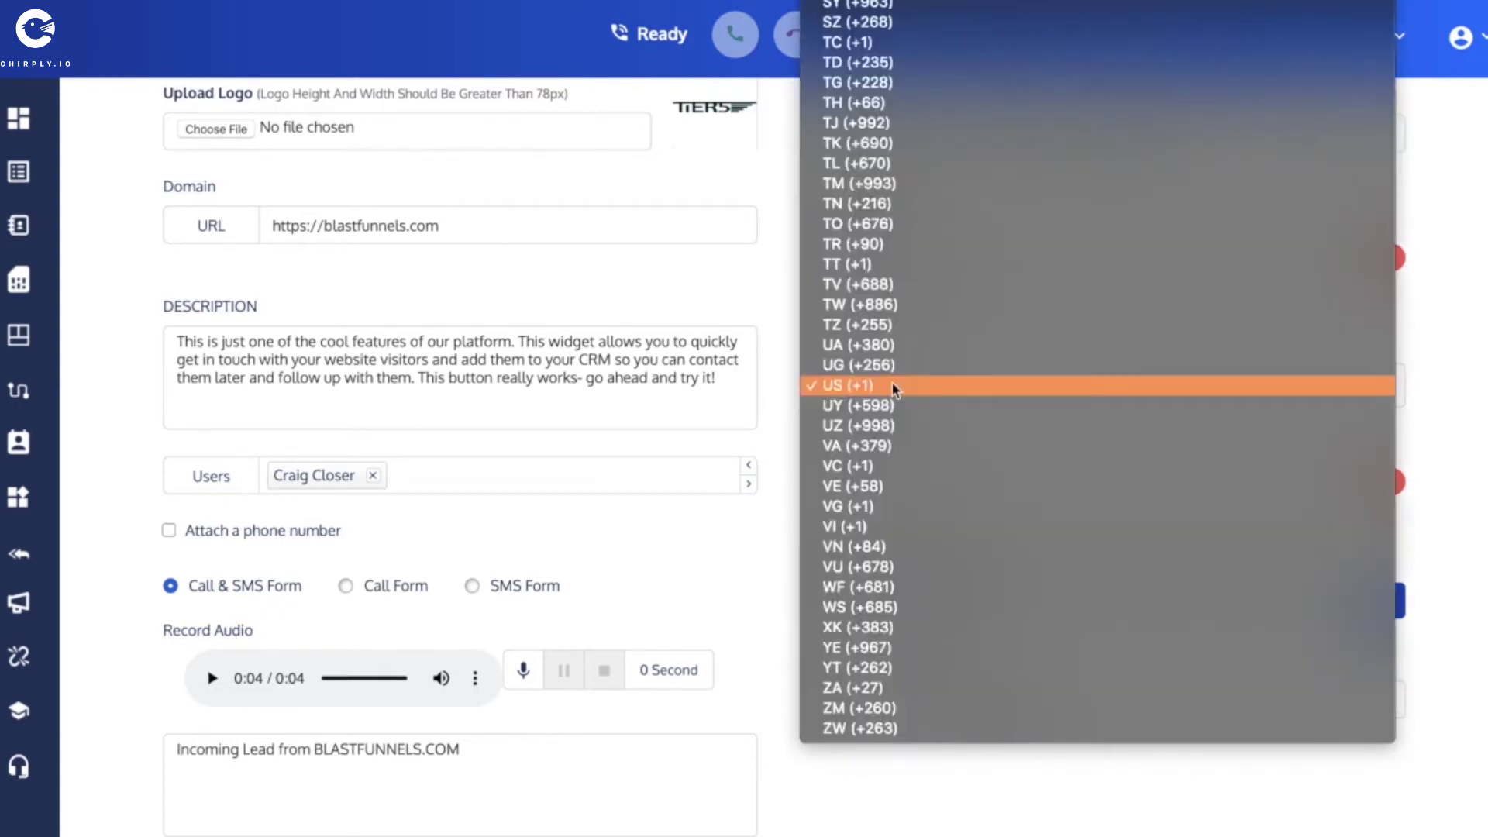
click(896, 386)
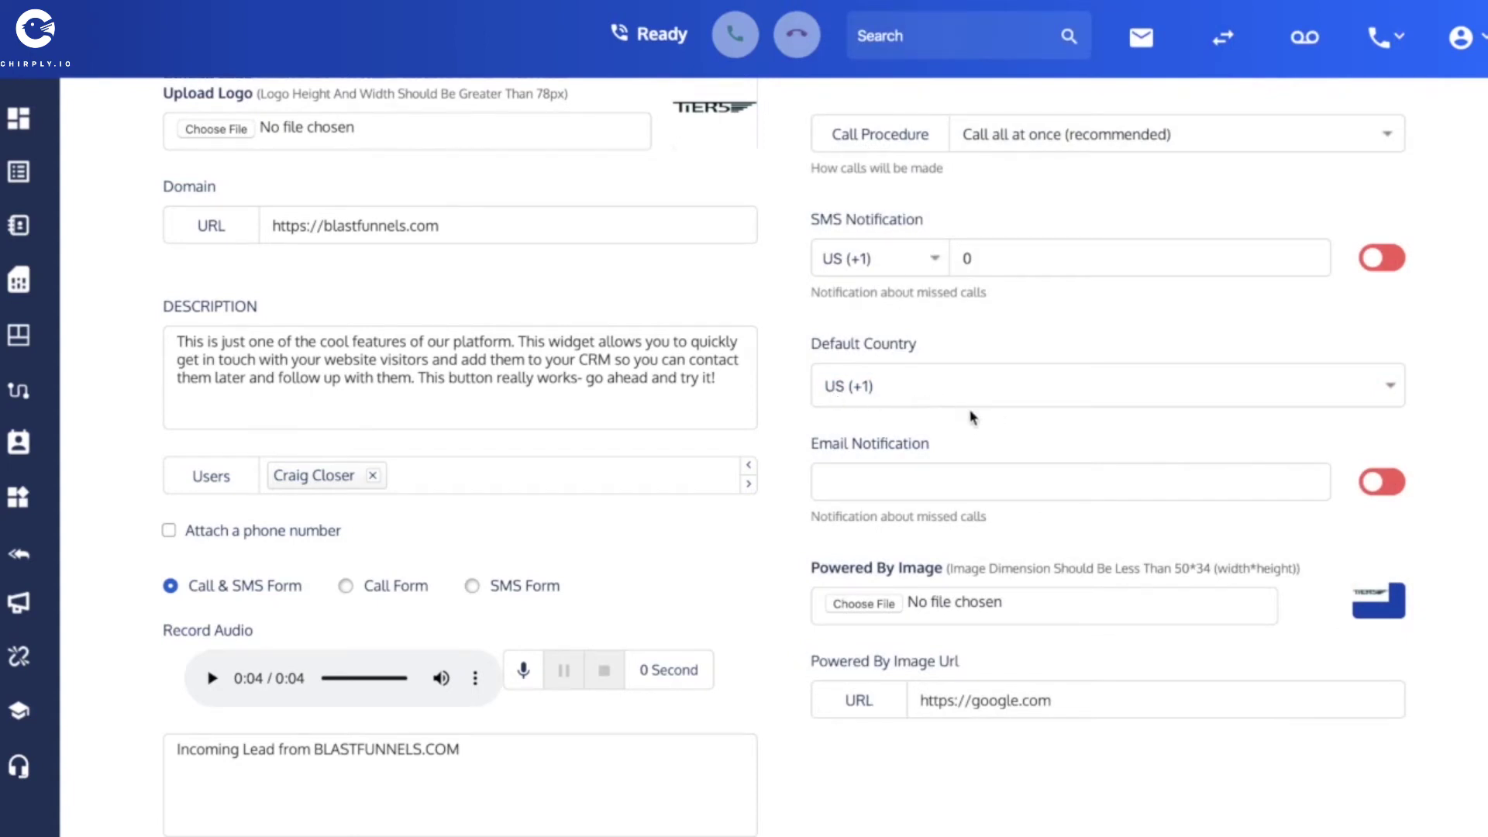
scroll(970, 417, down, 1)
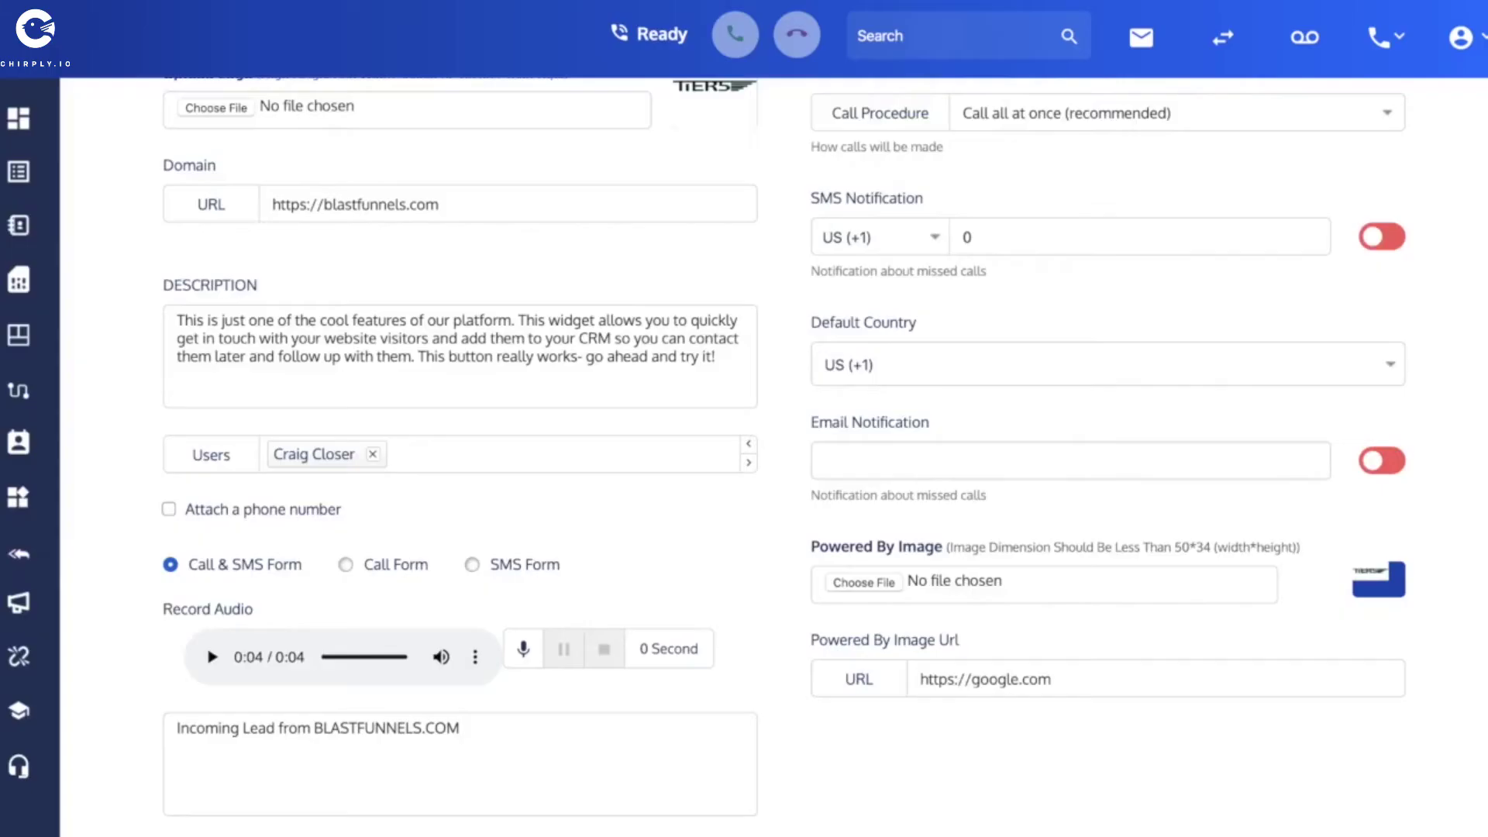
scroll(729, 438, up, 4)
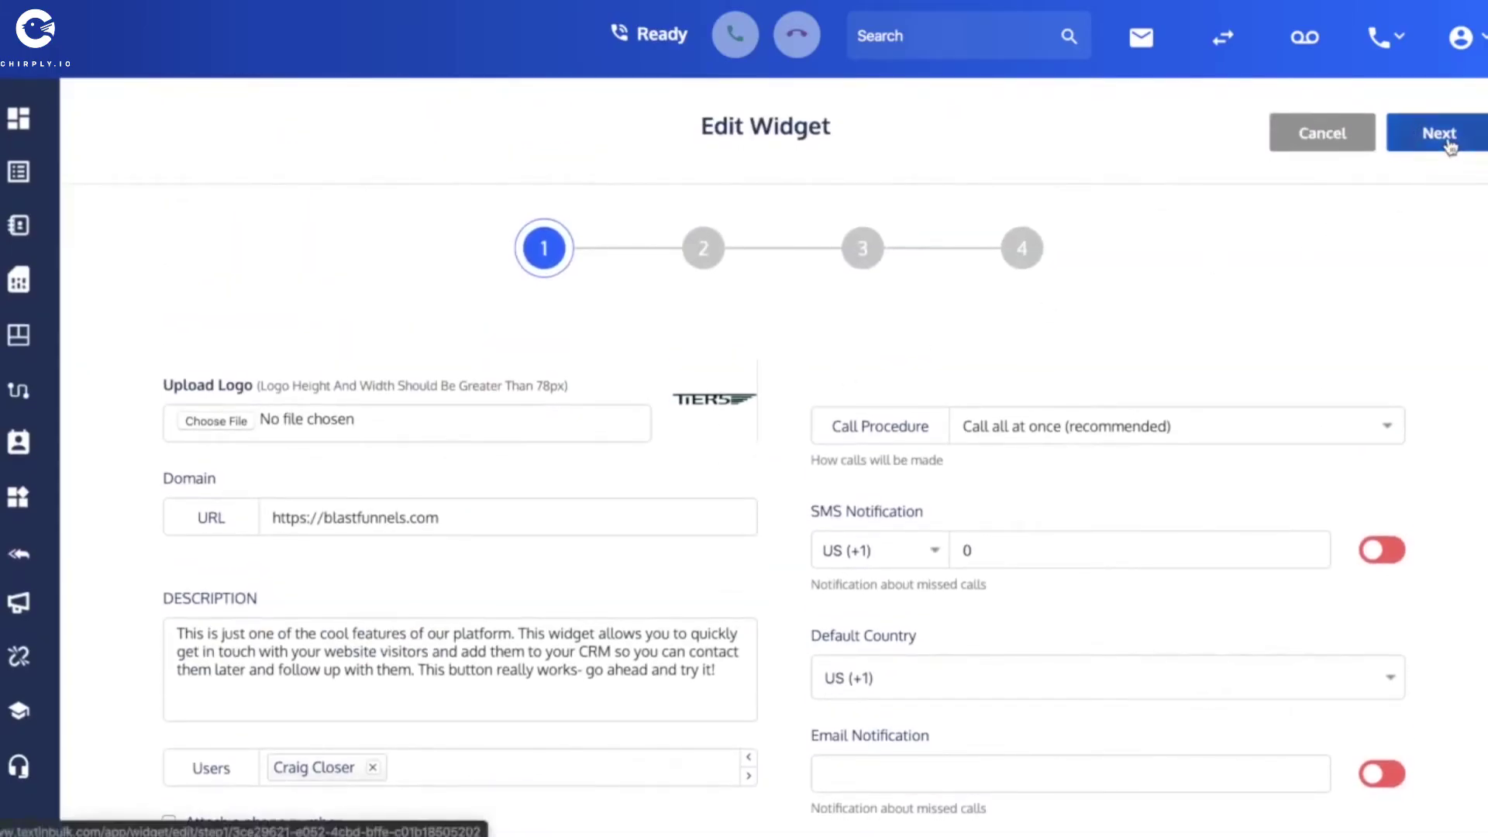
Advance to the schedule step and review the time zone and weekday hours.
click(1439, 134)
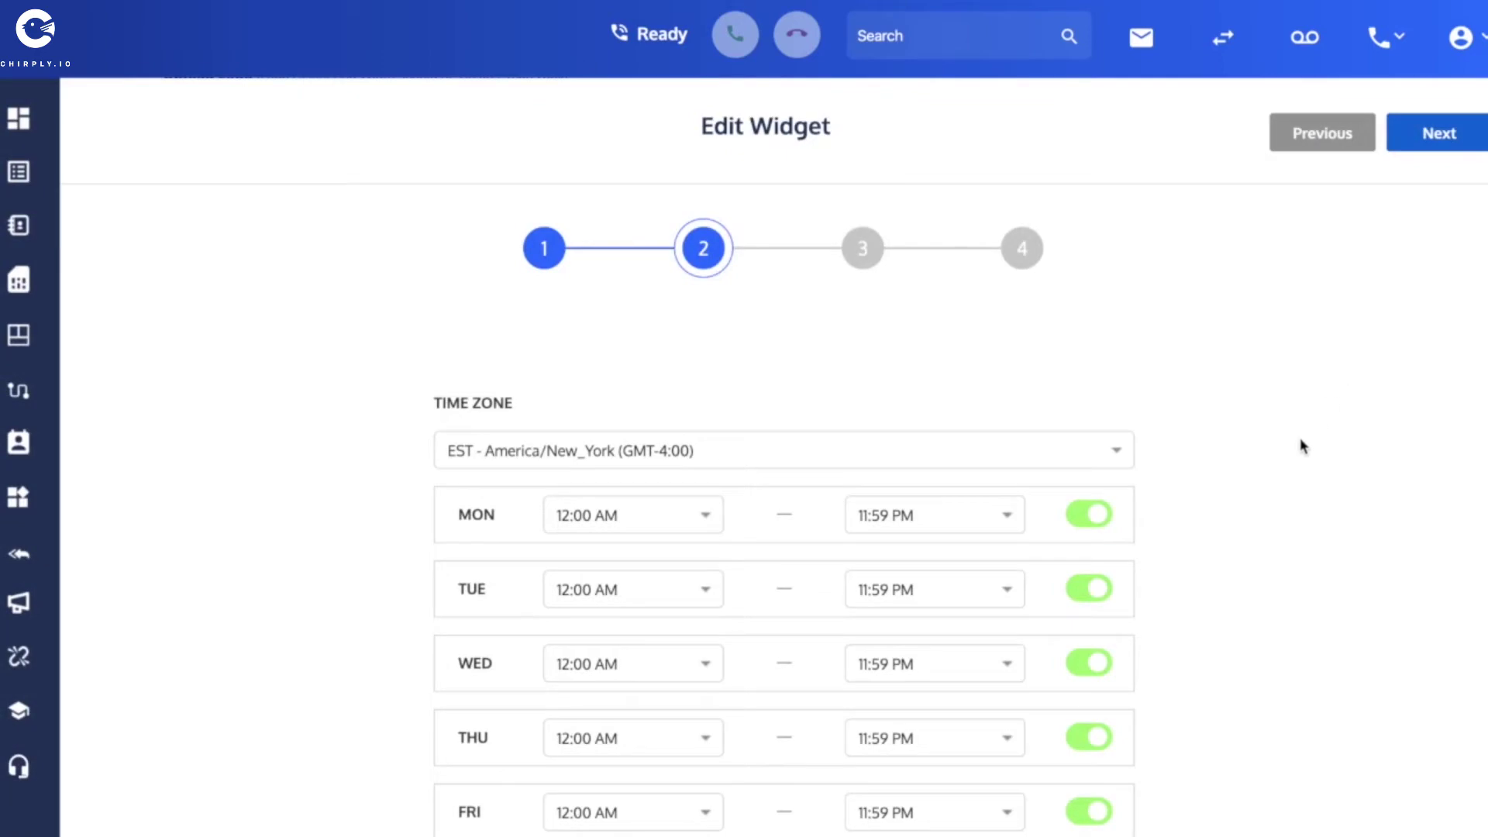
scroll(1276, 492, down, 1)
scroll(1278, 497, down, 2)
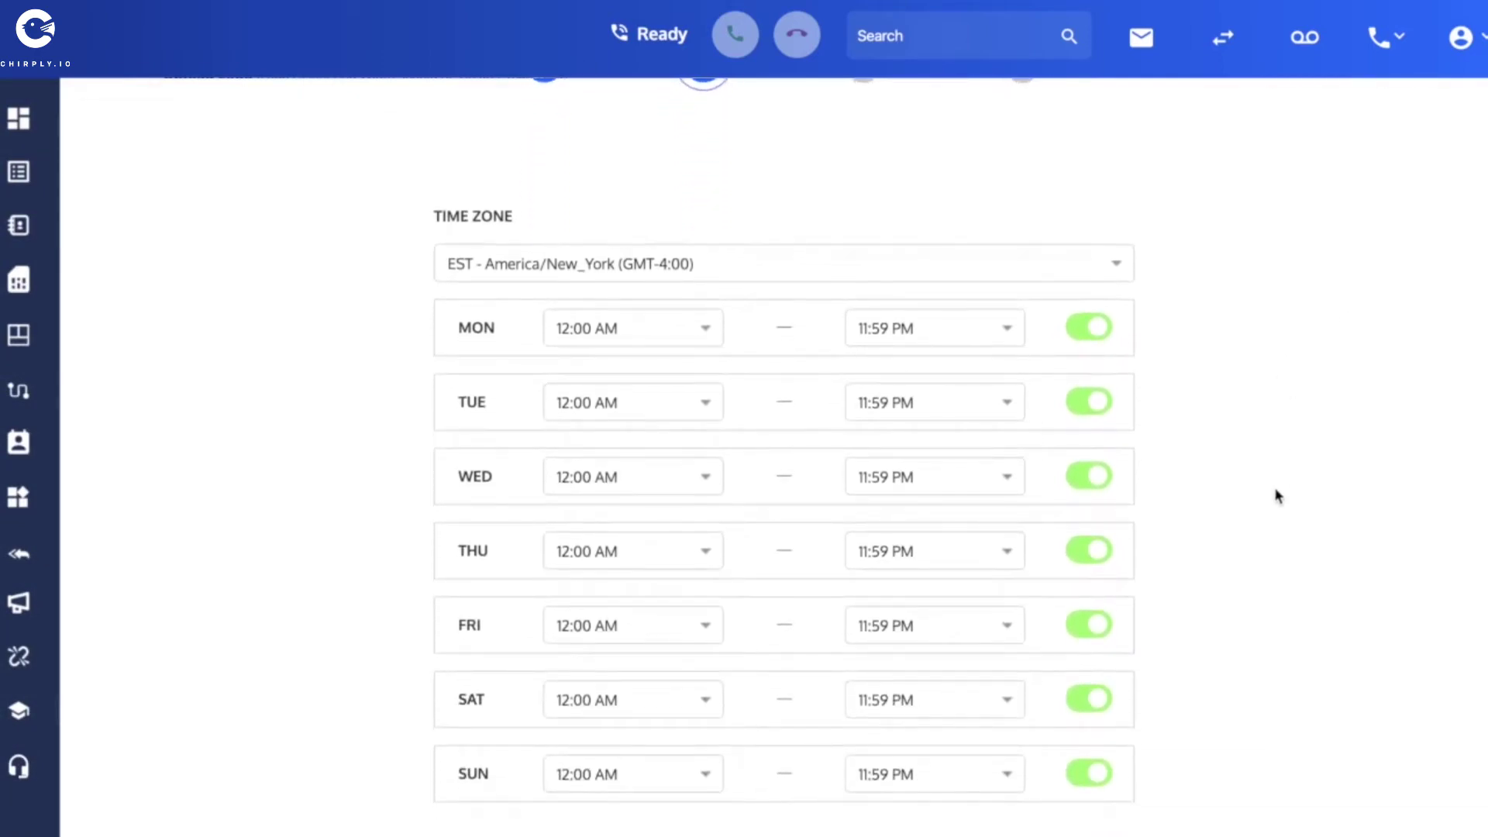
scroll(1277, 492, down, 1)
scroll(1277, 492, up, 2)
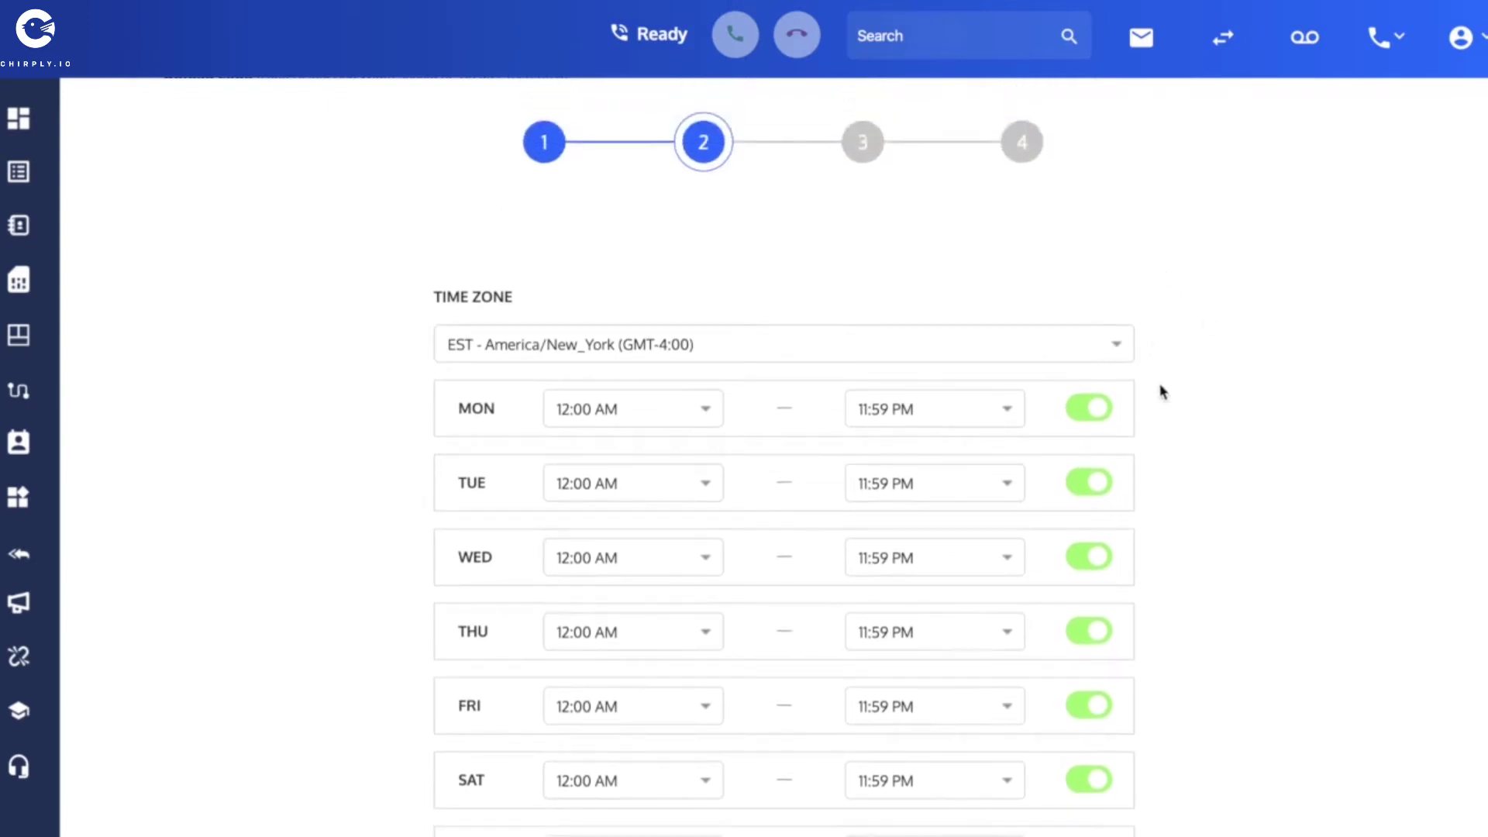
scroll(1159, 398, down, 3)
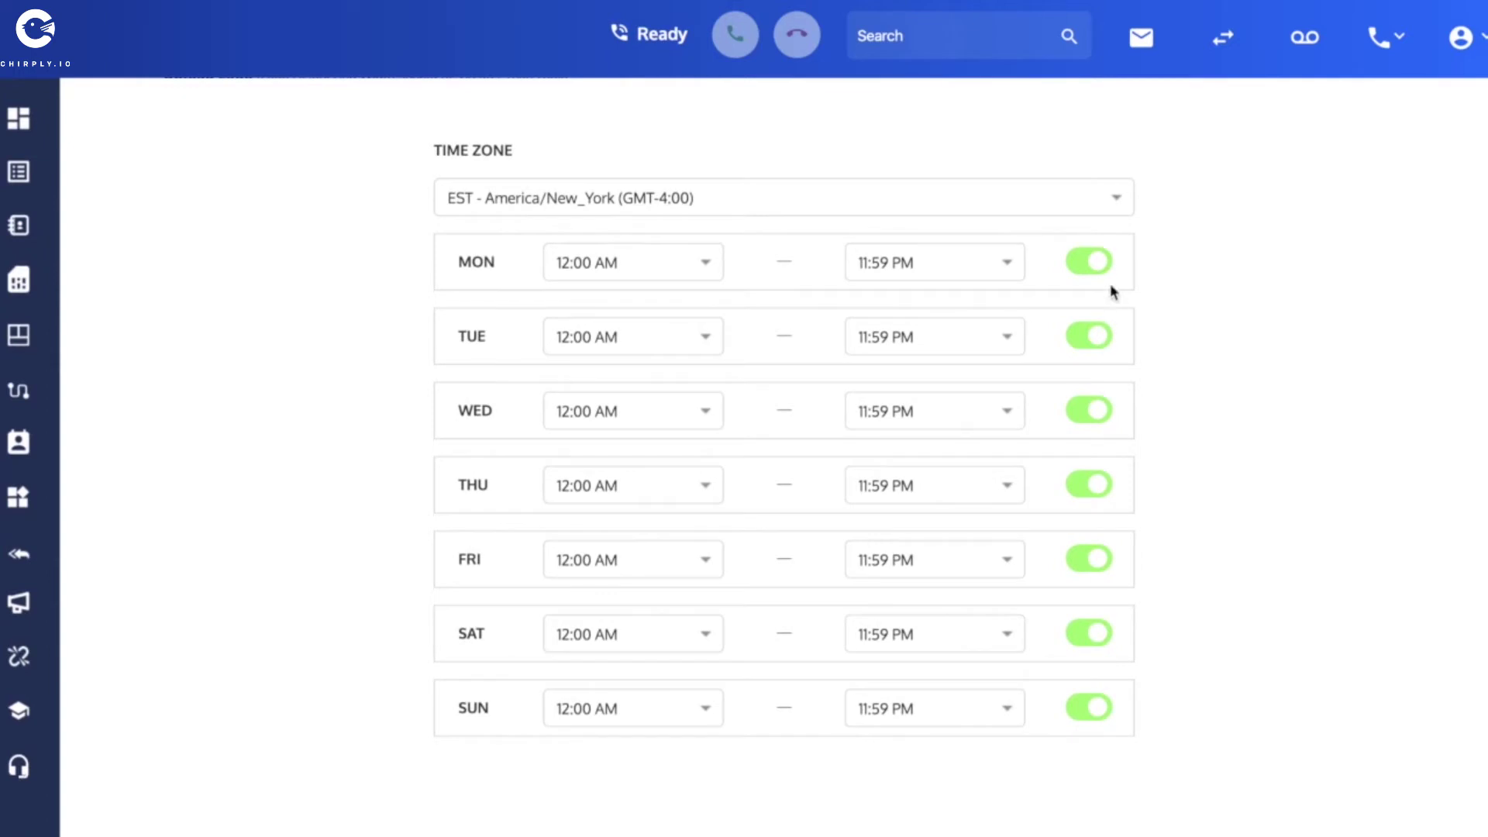
Keep Monday available from 12:00 AM to 11:59 PM and move past the schedule step.
click(1103, 264)
click(1102, 264)
click(884, 265)
click(883, 265)
click(616, 267)
click(622, 266)
scroll(1320, 380, up, 1)
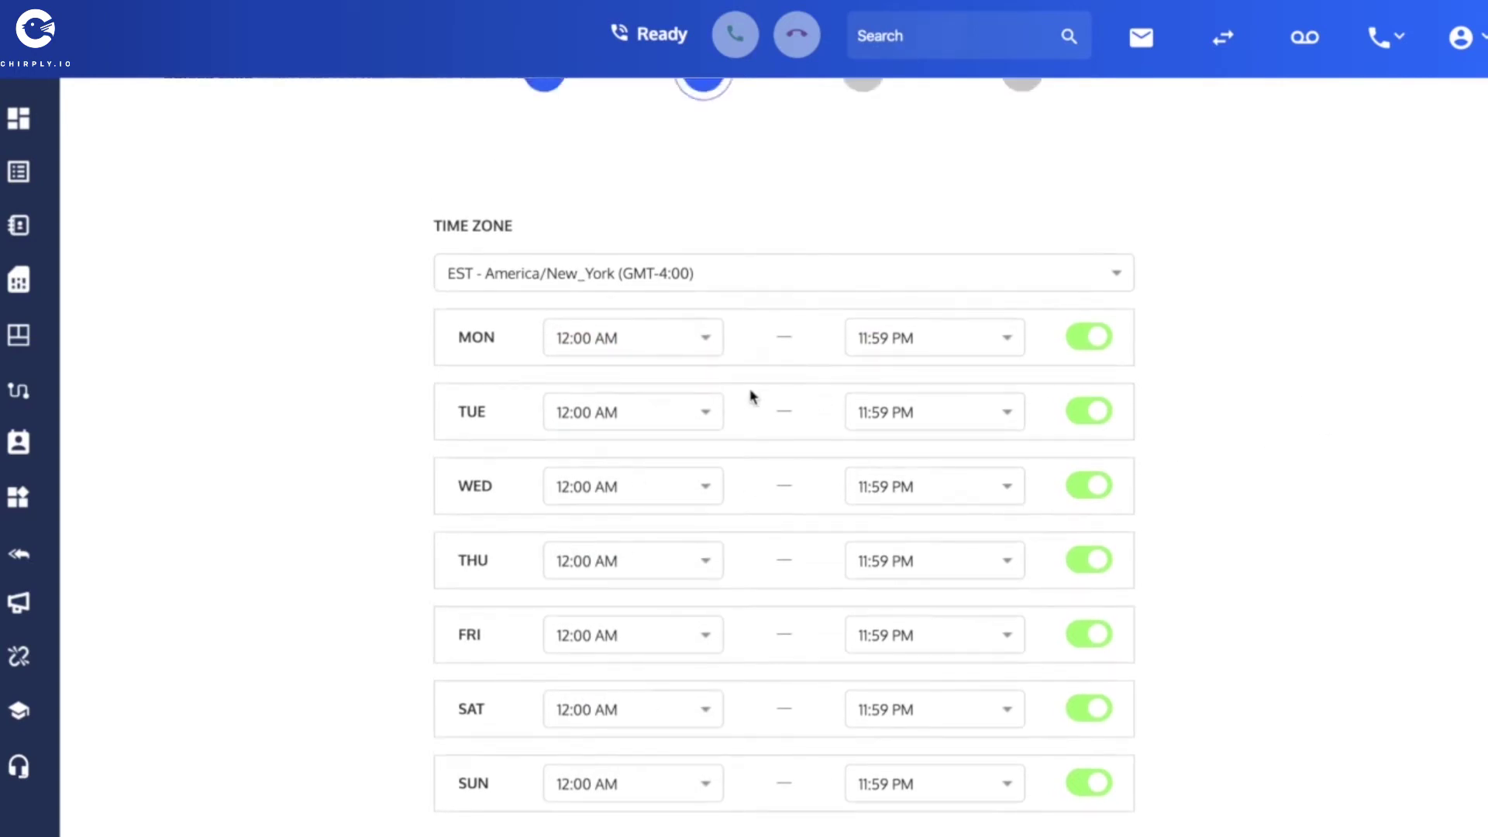
scroll(1269, 269, up, 2)
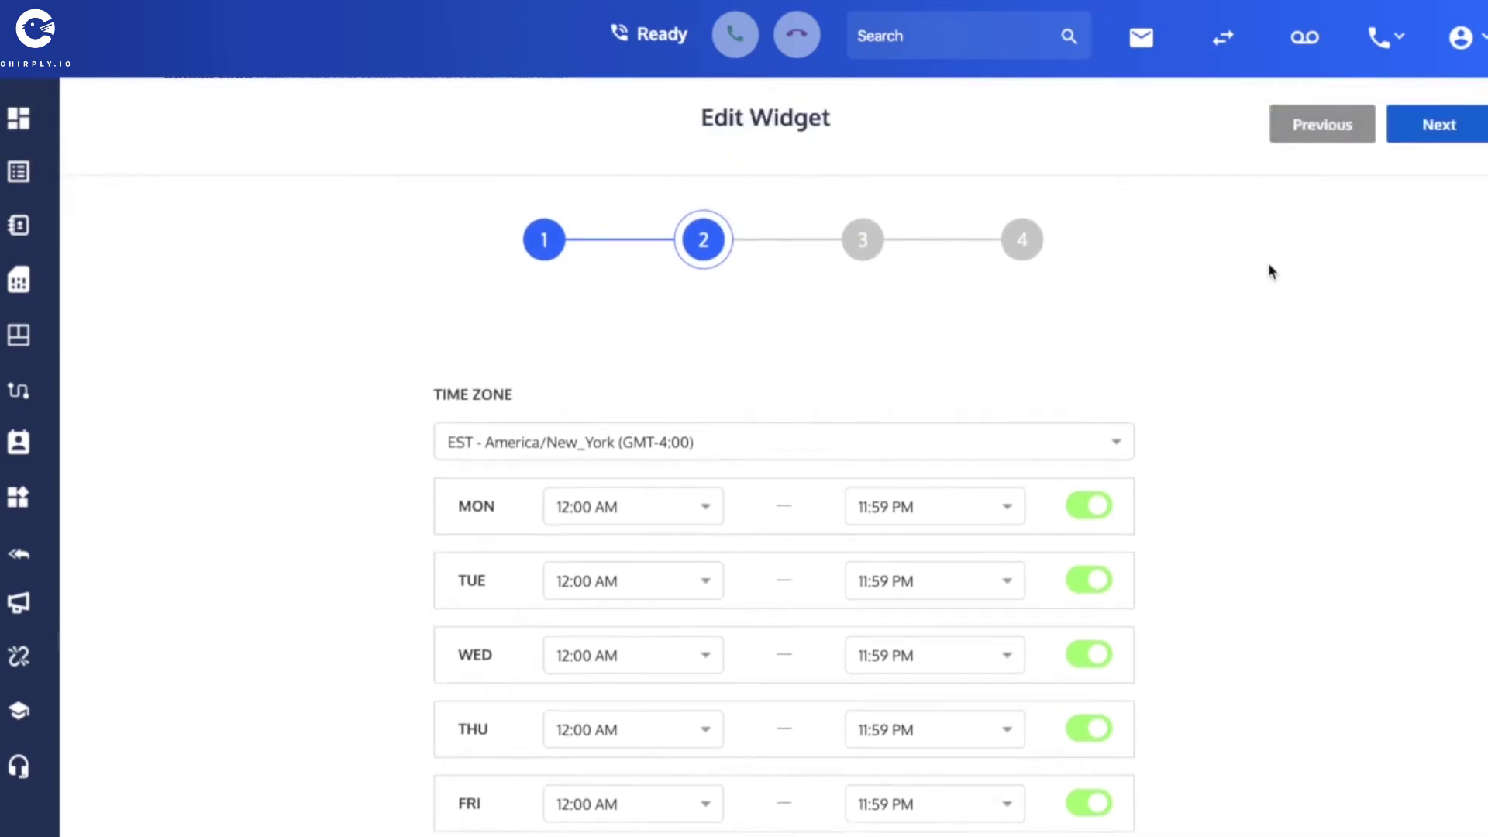
click(1434, 134)
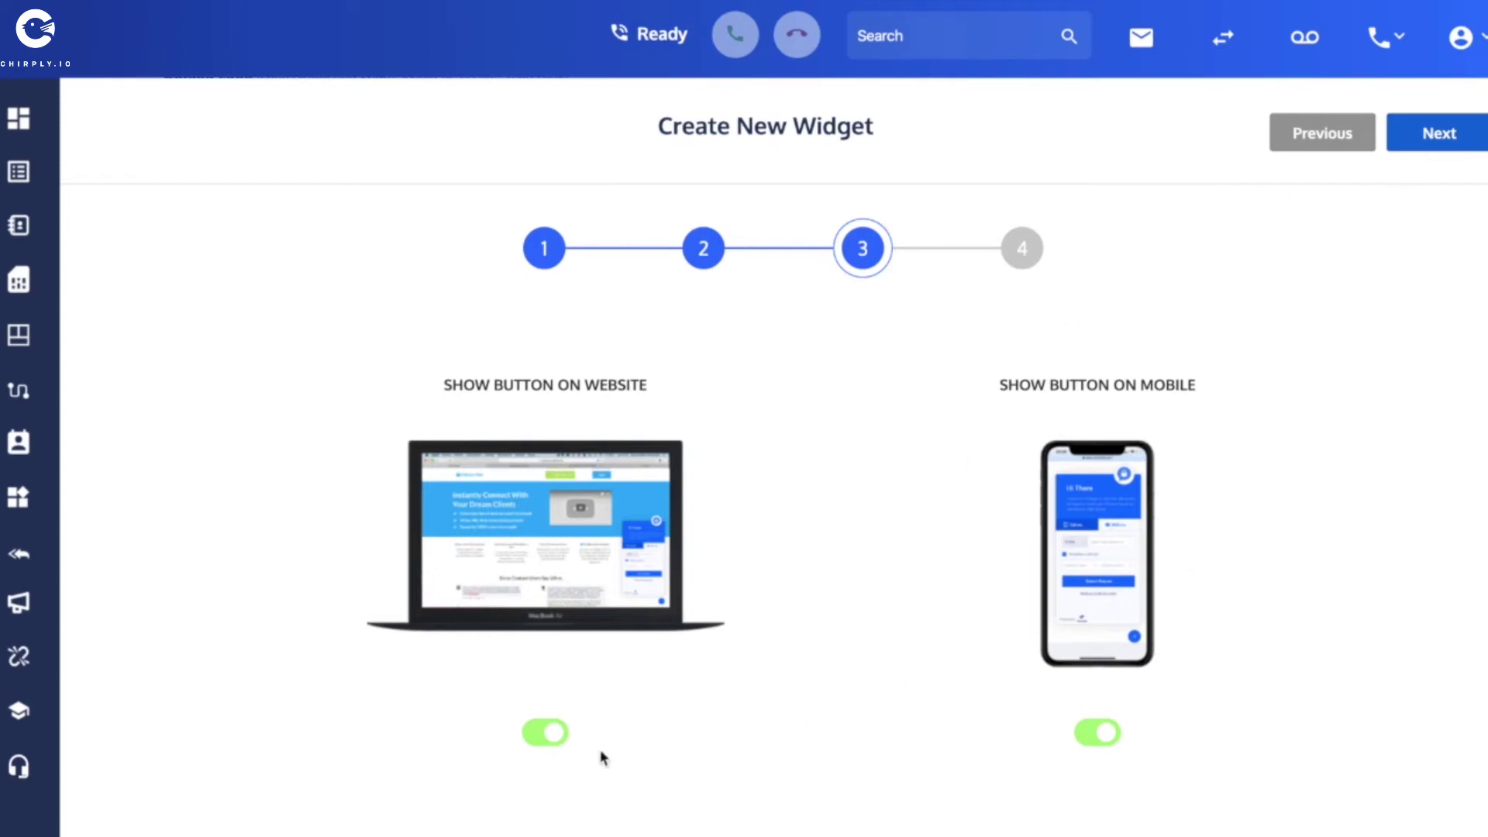
Advance the wizard to step 4 to generate the widget embed code.
click(1442, 144)
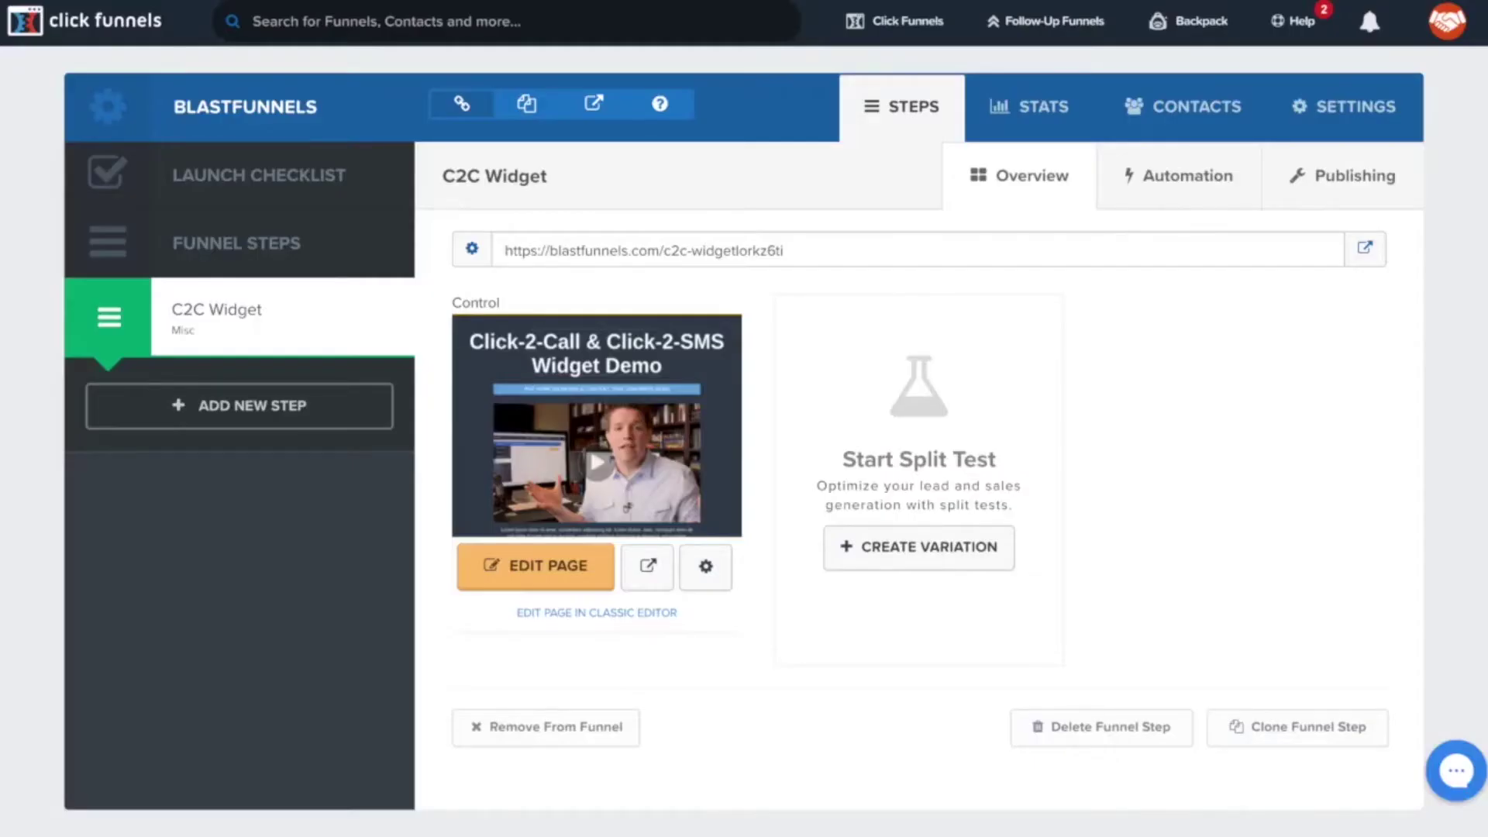
Check that the funnel's Body Tracking Code holds the widget script, then save and update settings.
click(1348, 115)
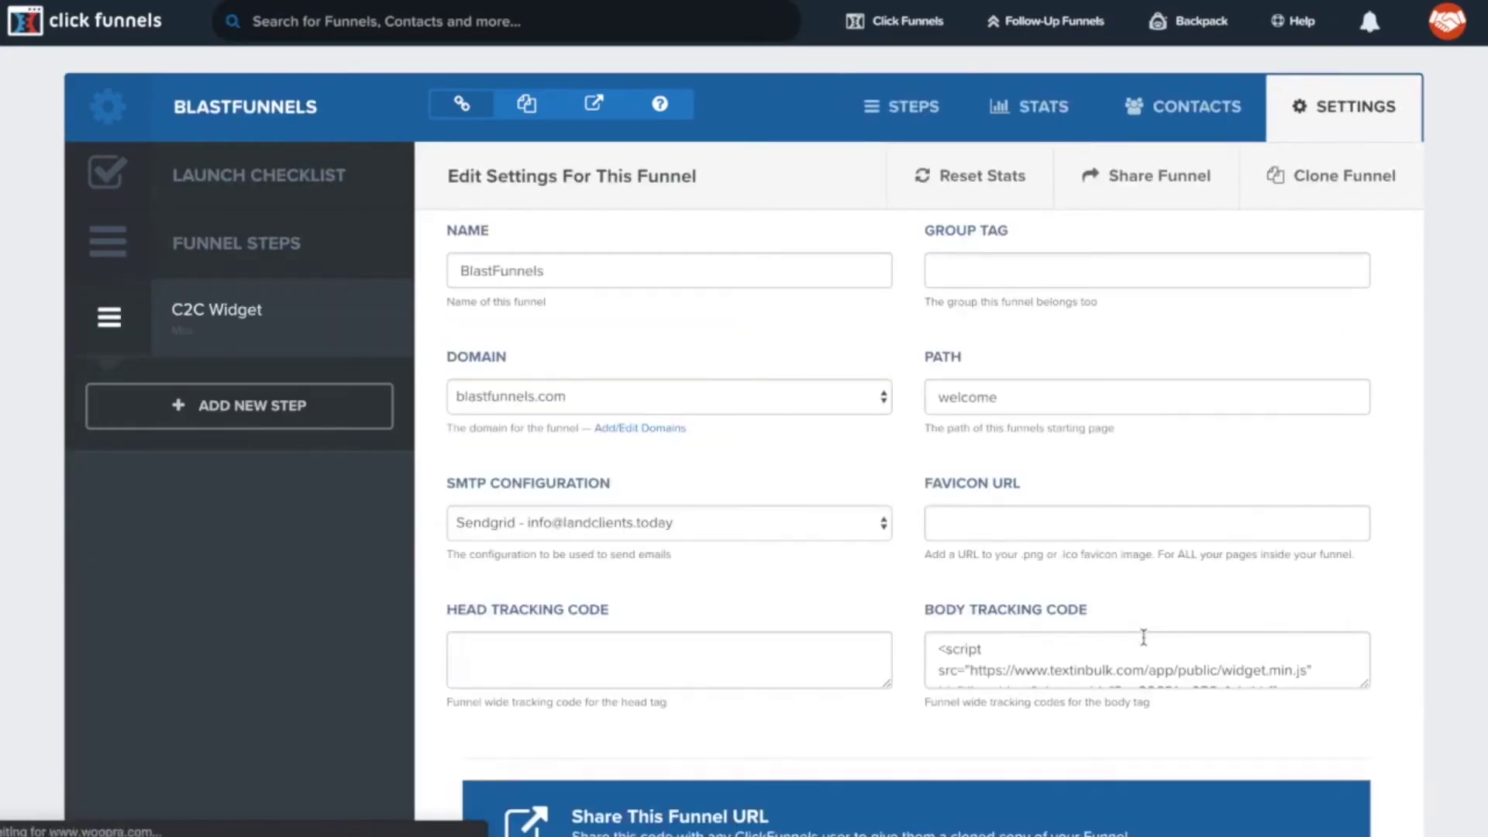
scroll(1055, 650, down, 3)
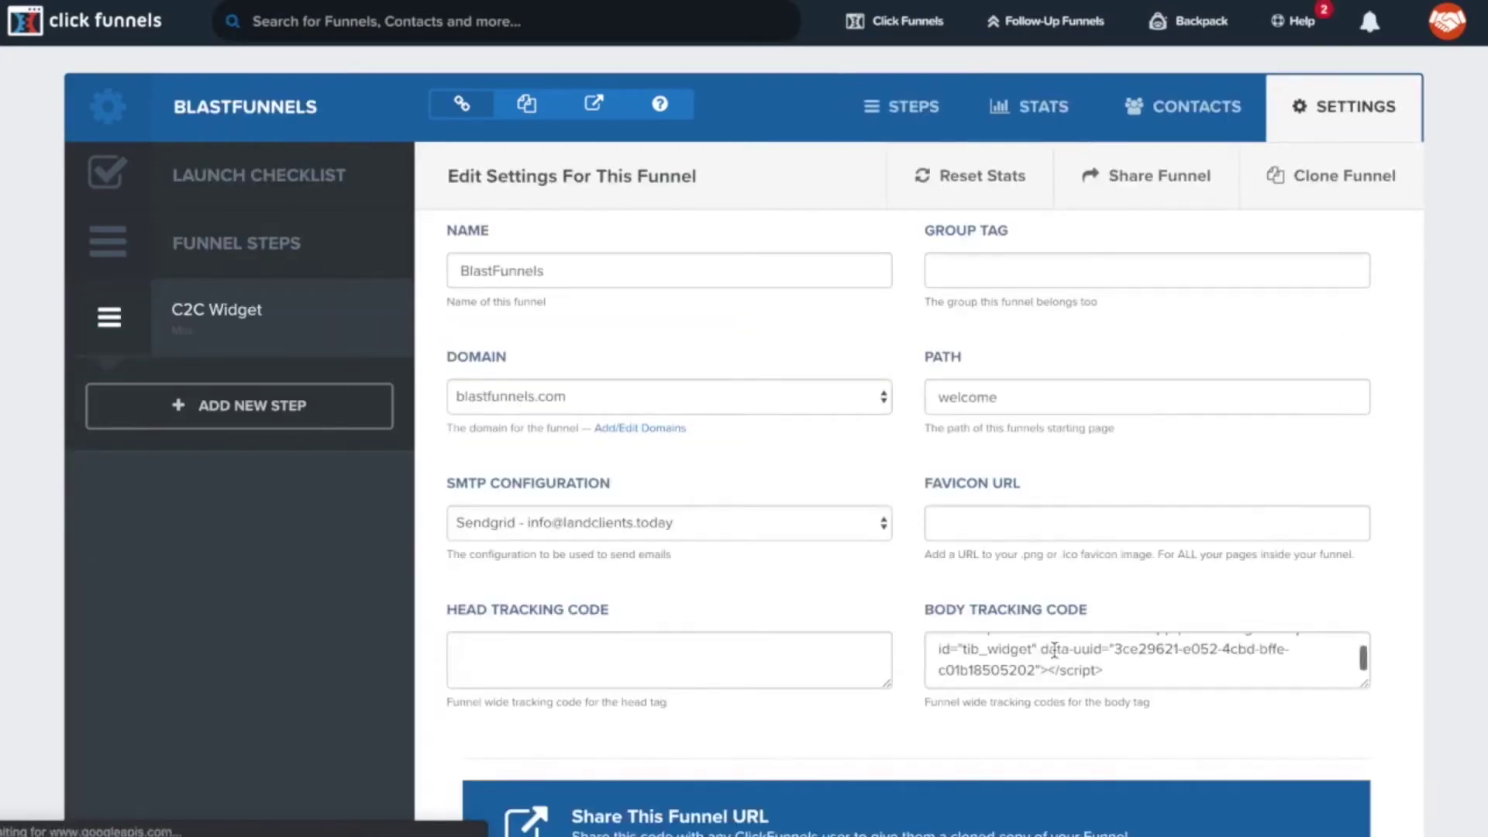
scroll(1054, 650, down, 1)
scroll(1058, 635, down, 2)
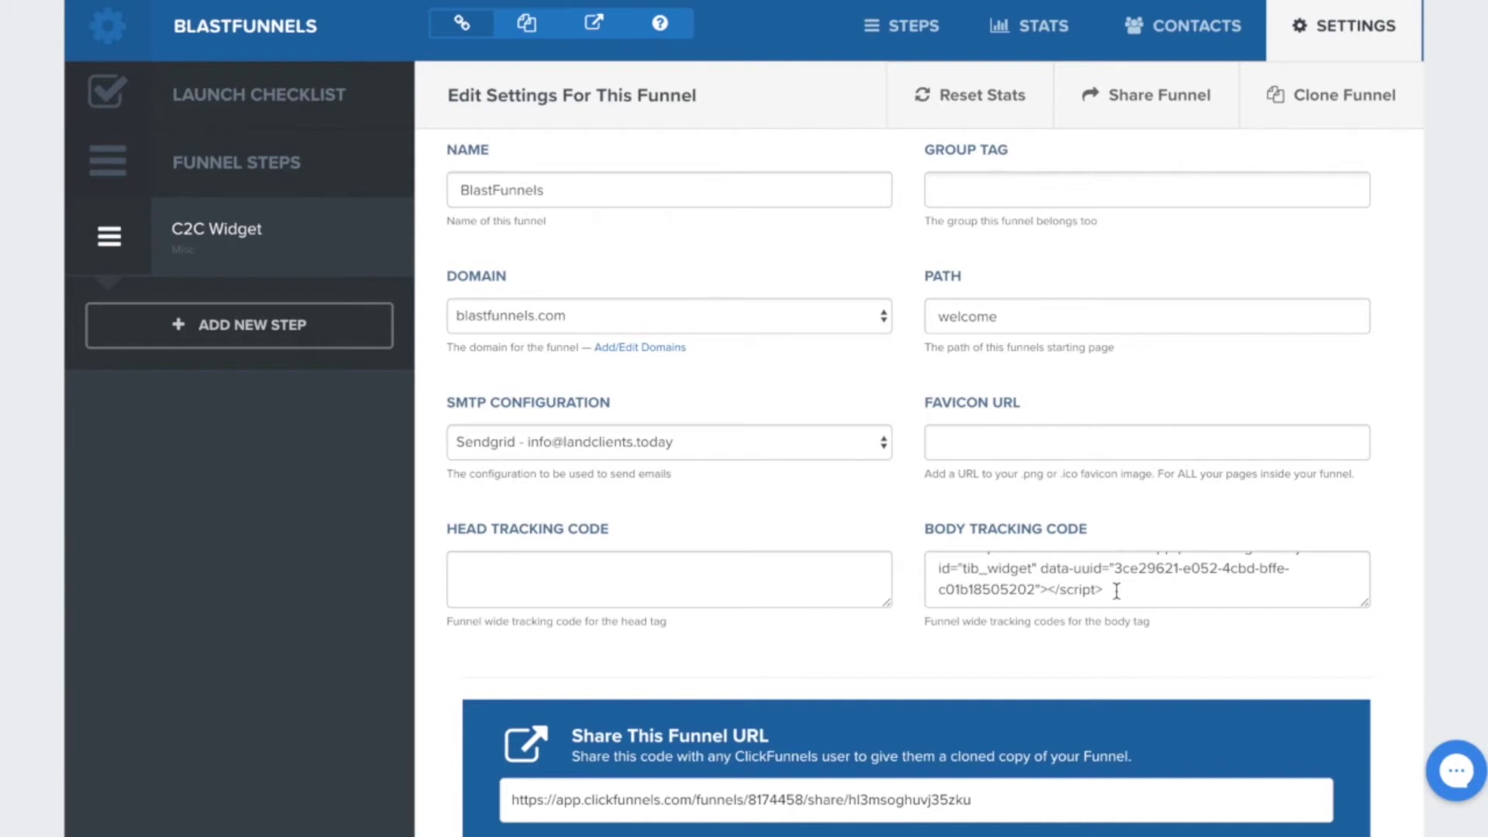
click(1117, 592)
key(ctrl+a)
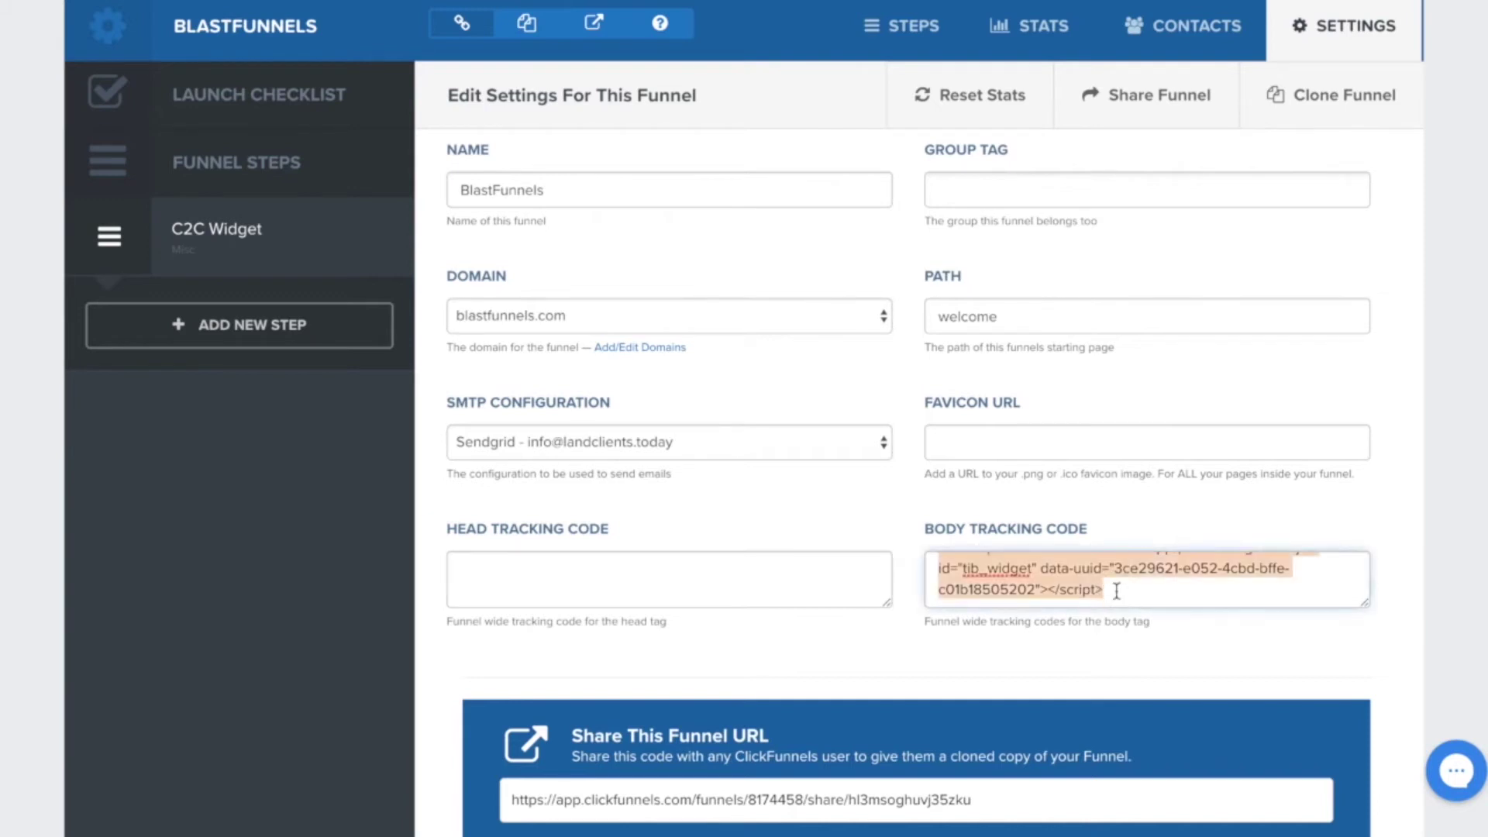
click(1151, 620)
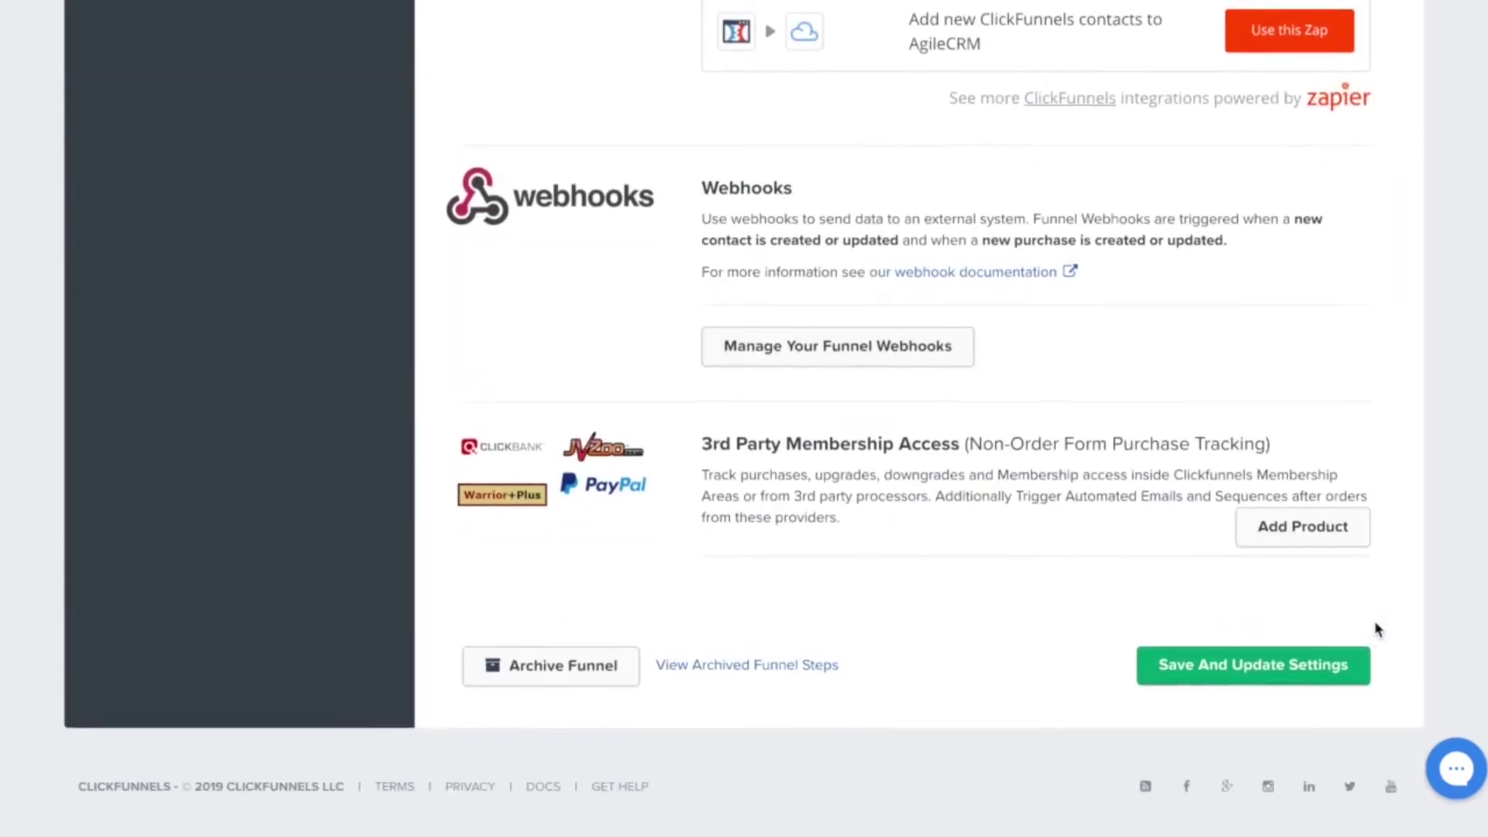
click(1287, 679)
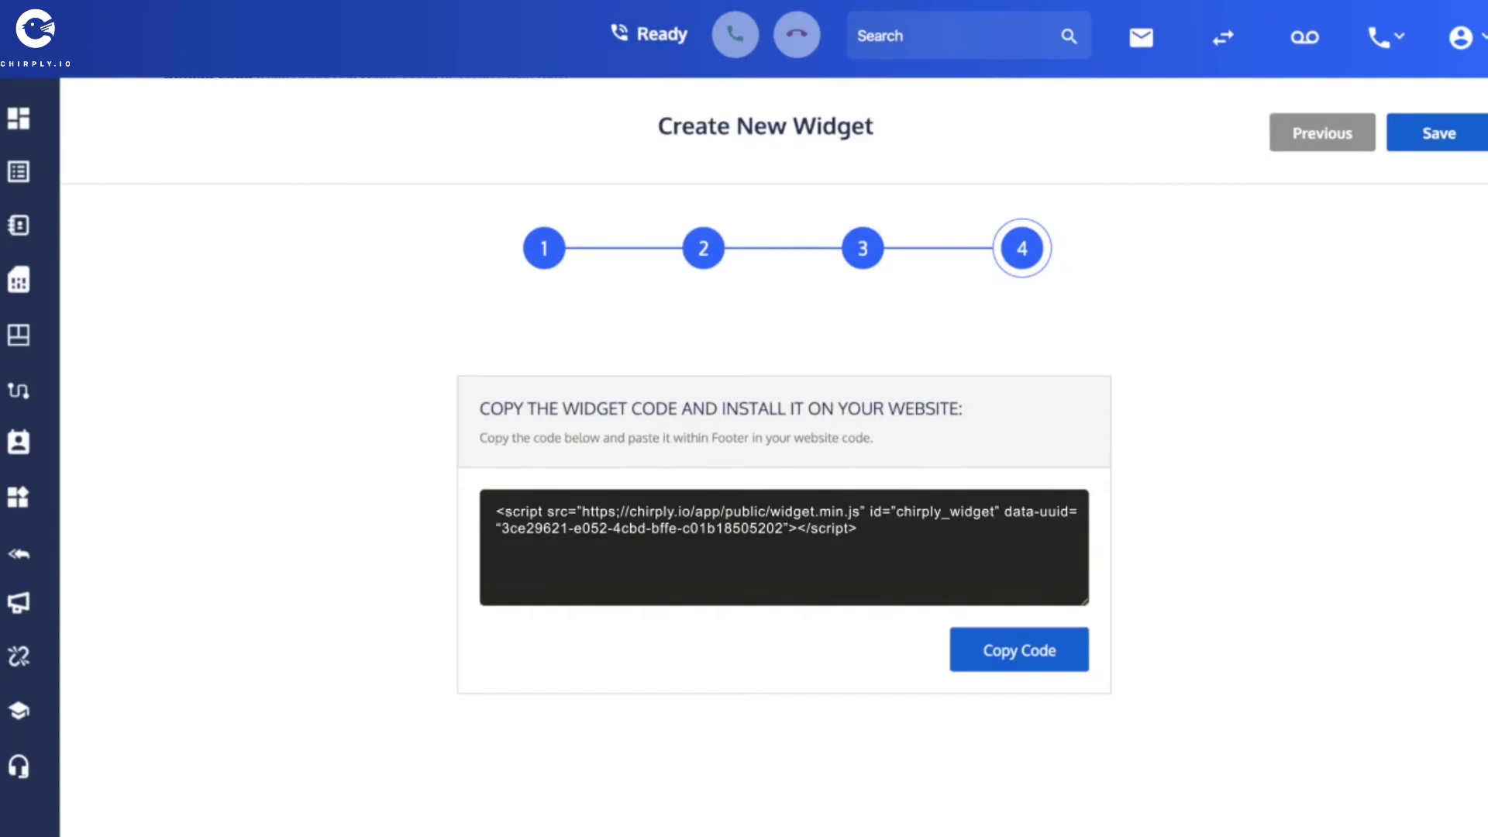
Save the finished widget, then toggle blastfunnels.com off and on, leaving it active.
click(1436, 147)
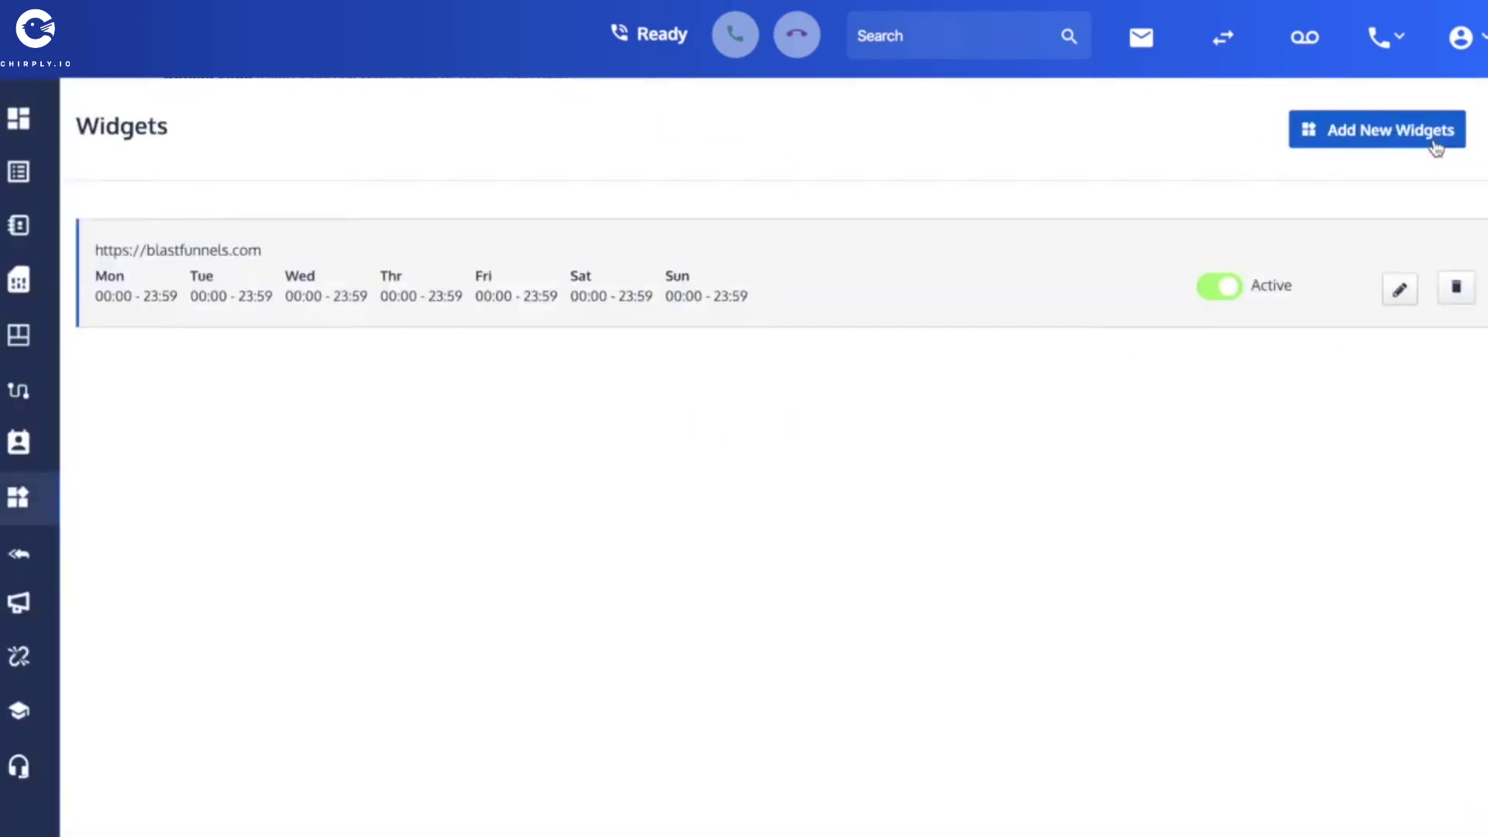
click(1227, 289)
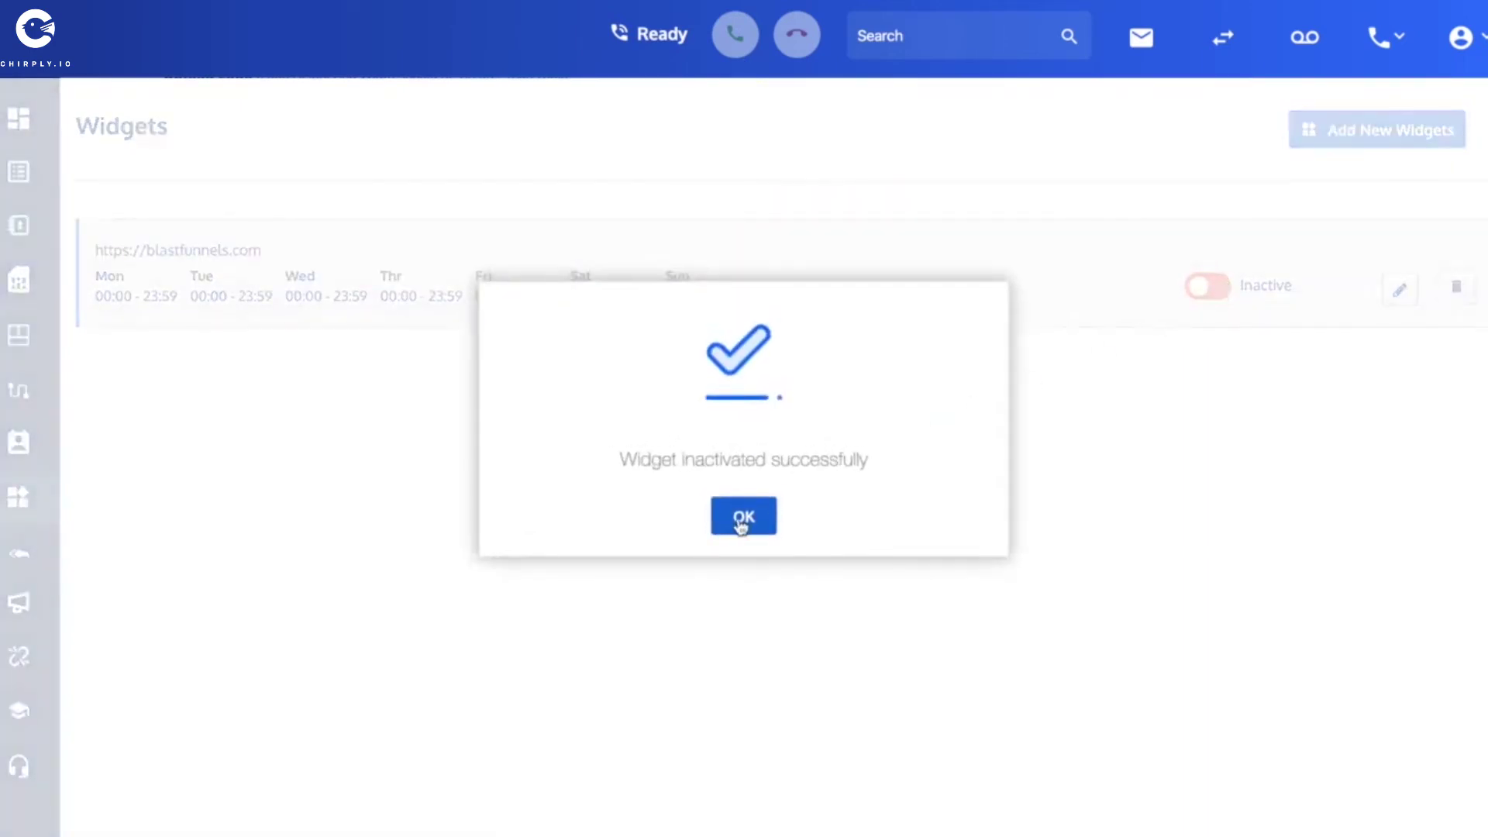
click(739, 521)
click(1203, 288)
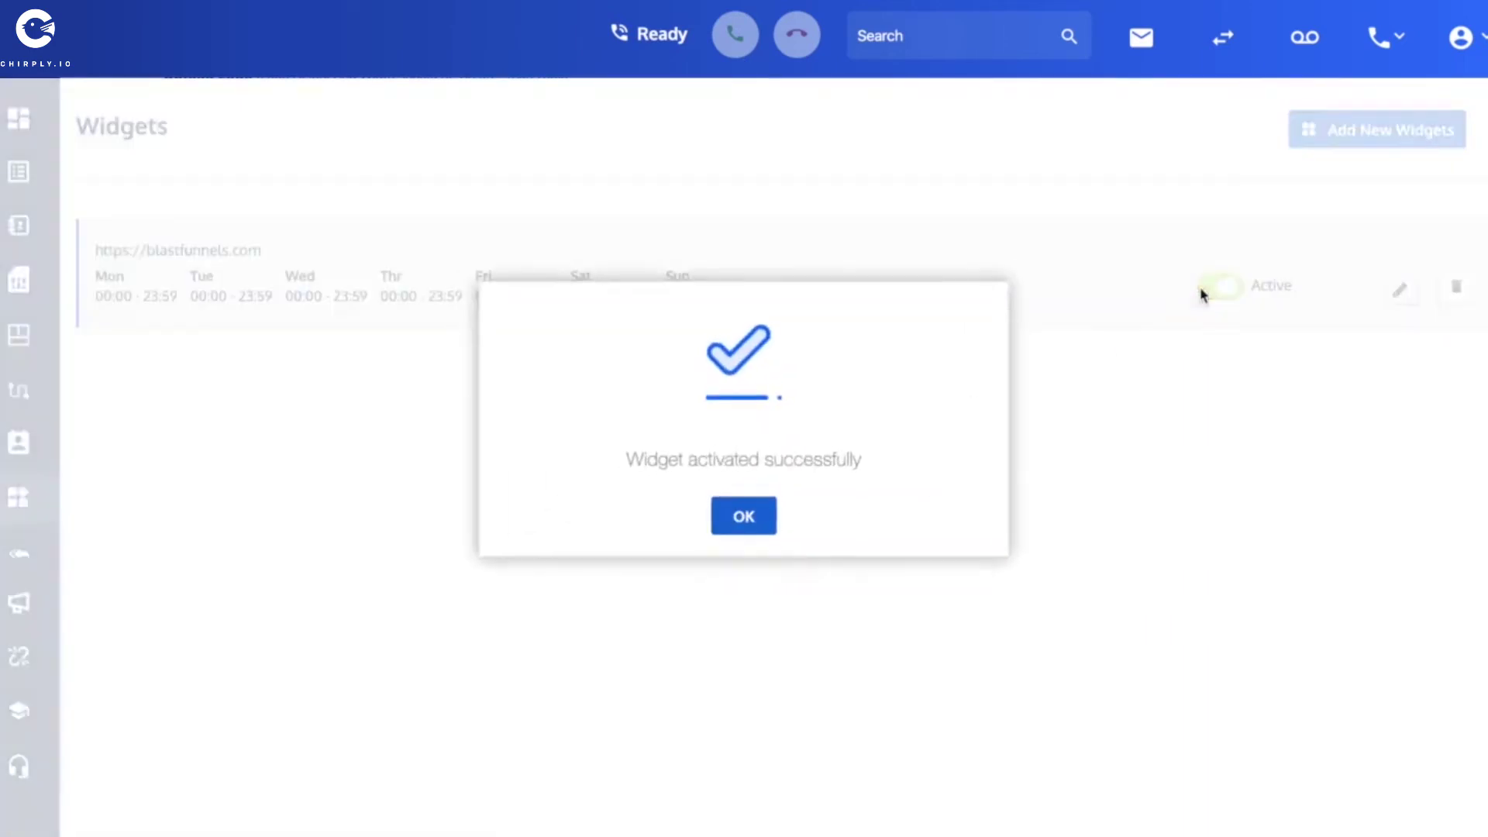
click(765, 511)
click(1225, 291)
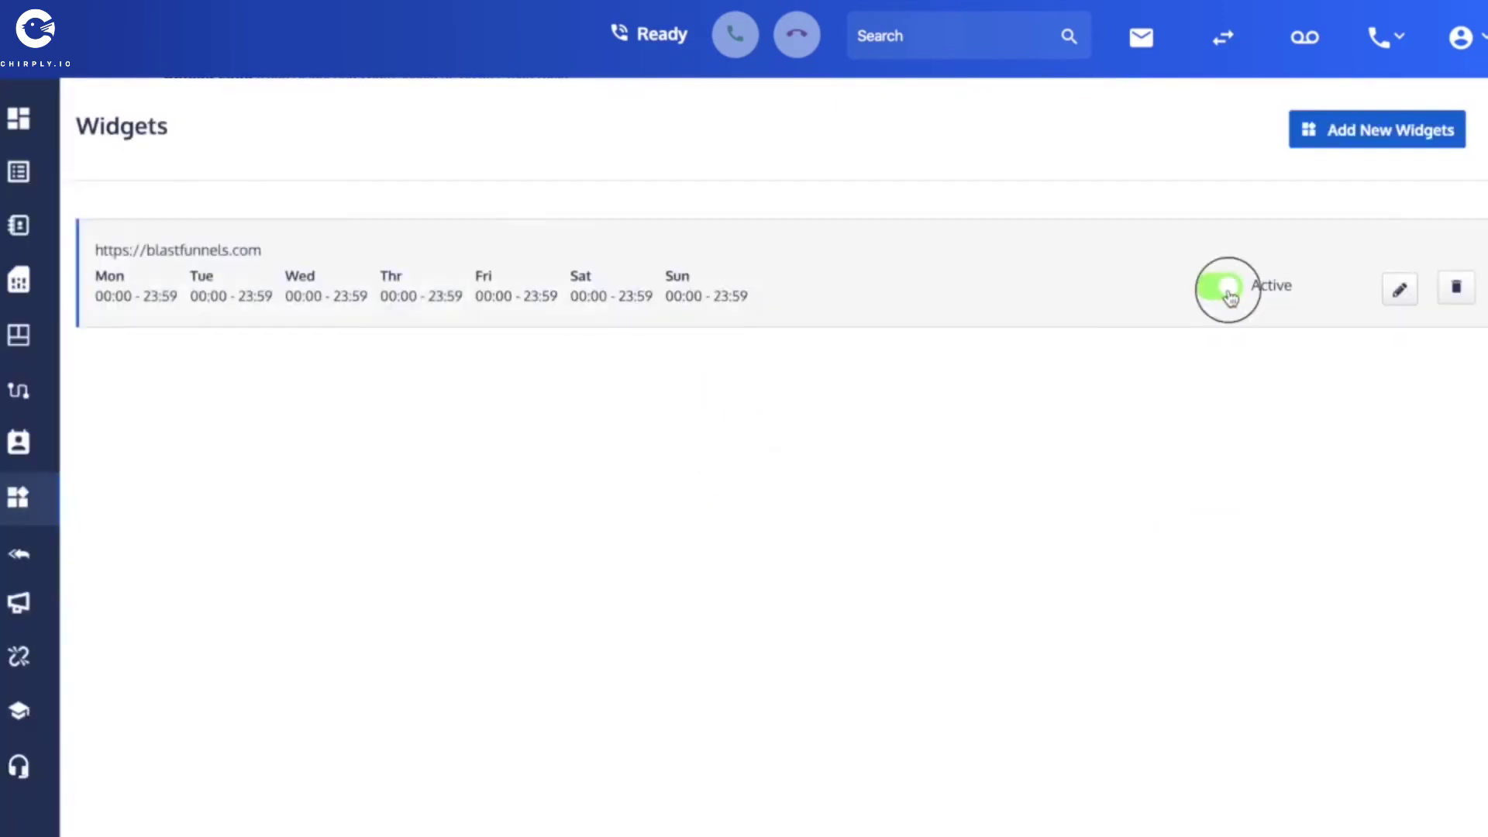
click(738, 517)
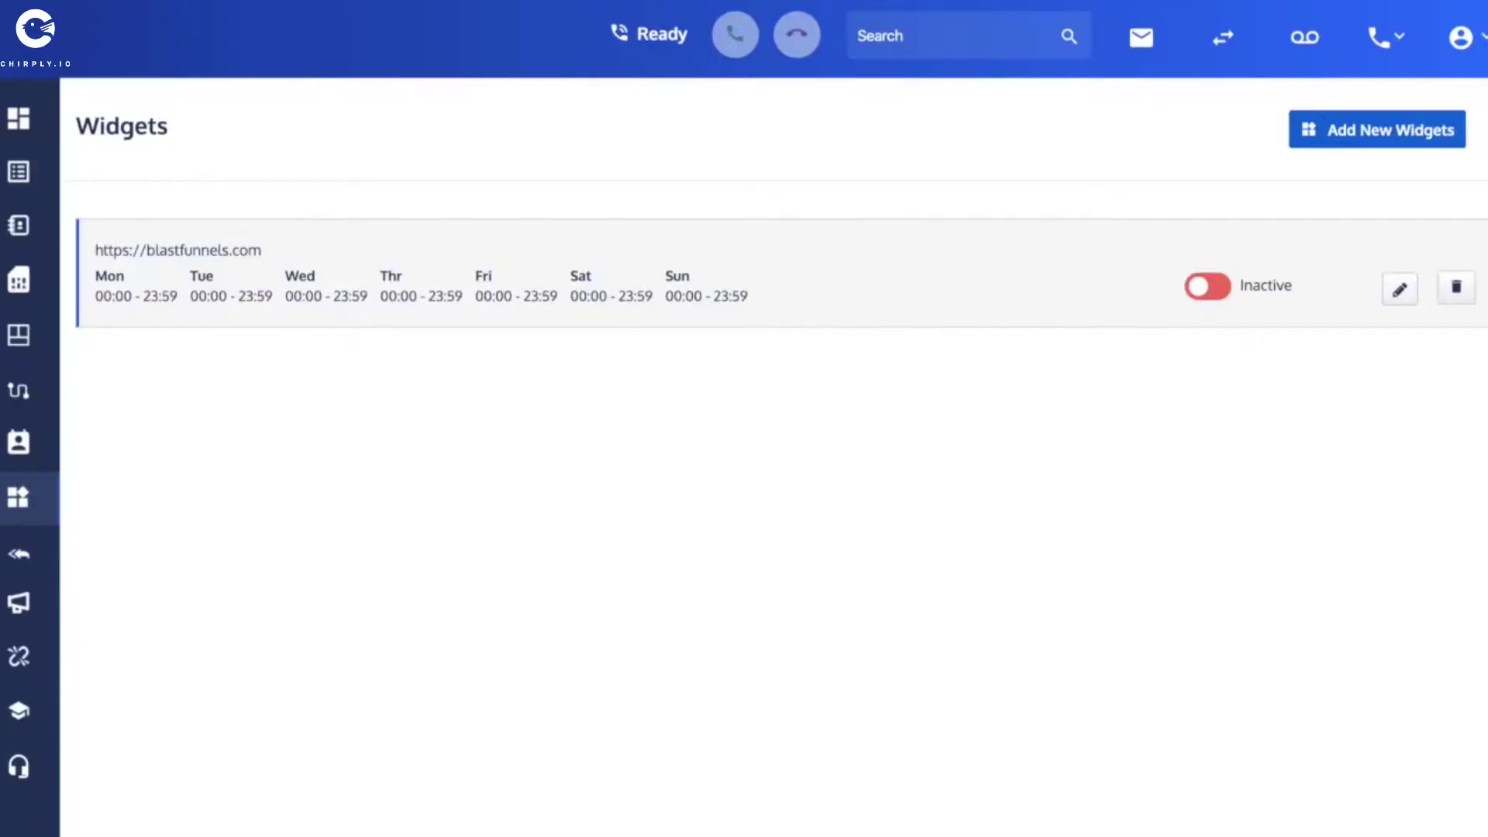
click(1205, 288)
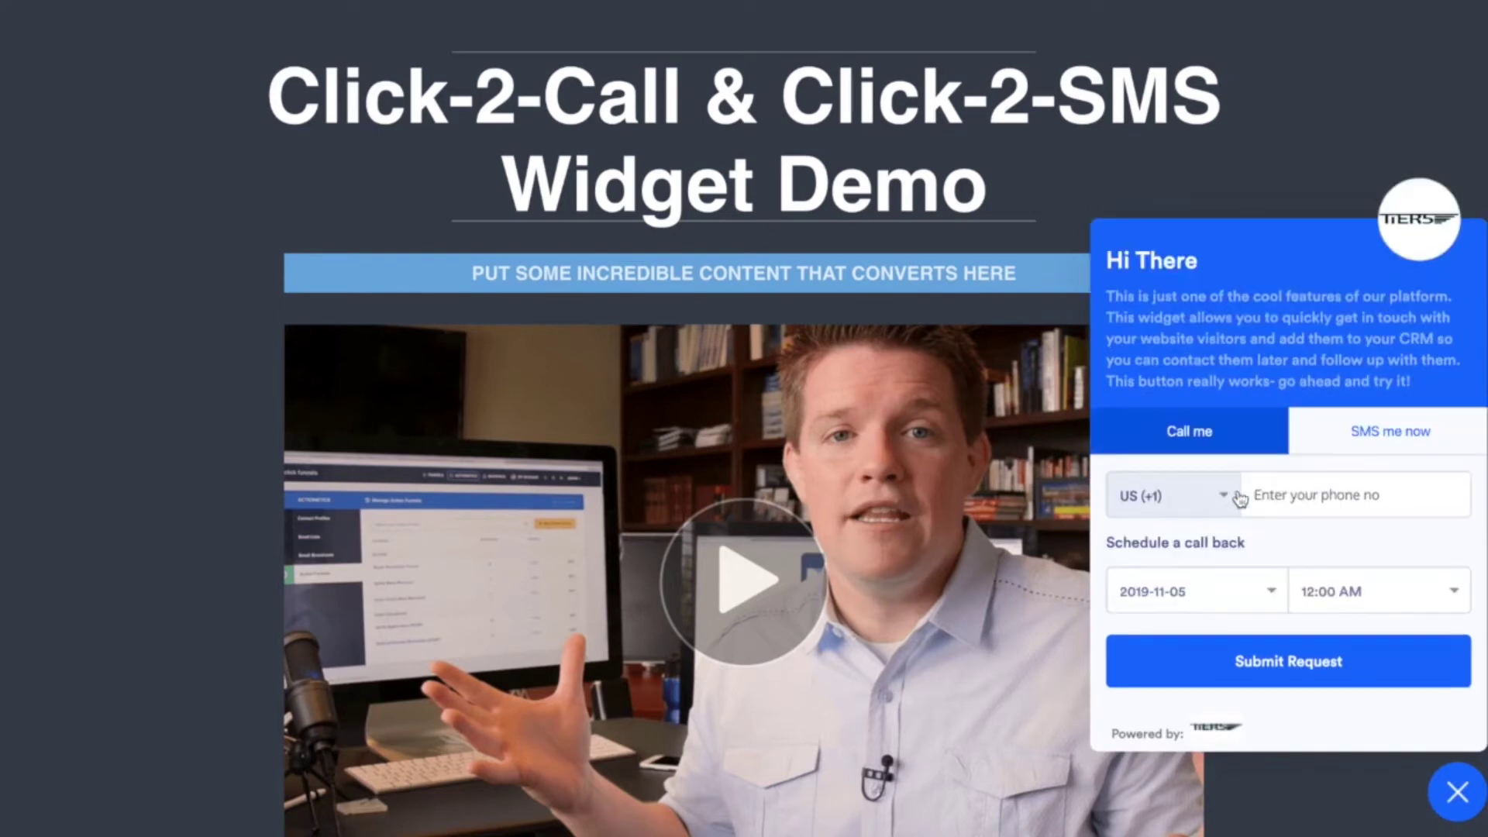
Focus the phone number field on the widget's Call me form.
click(1307, 496)
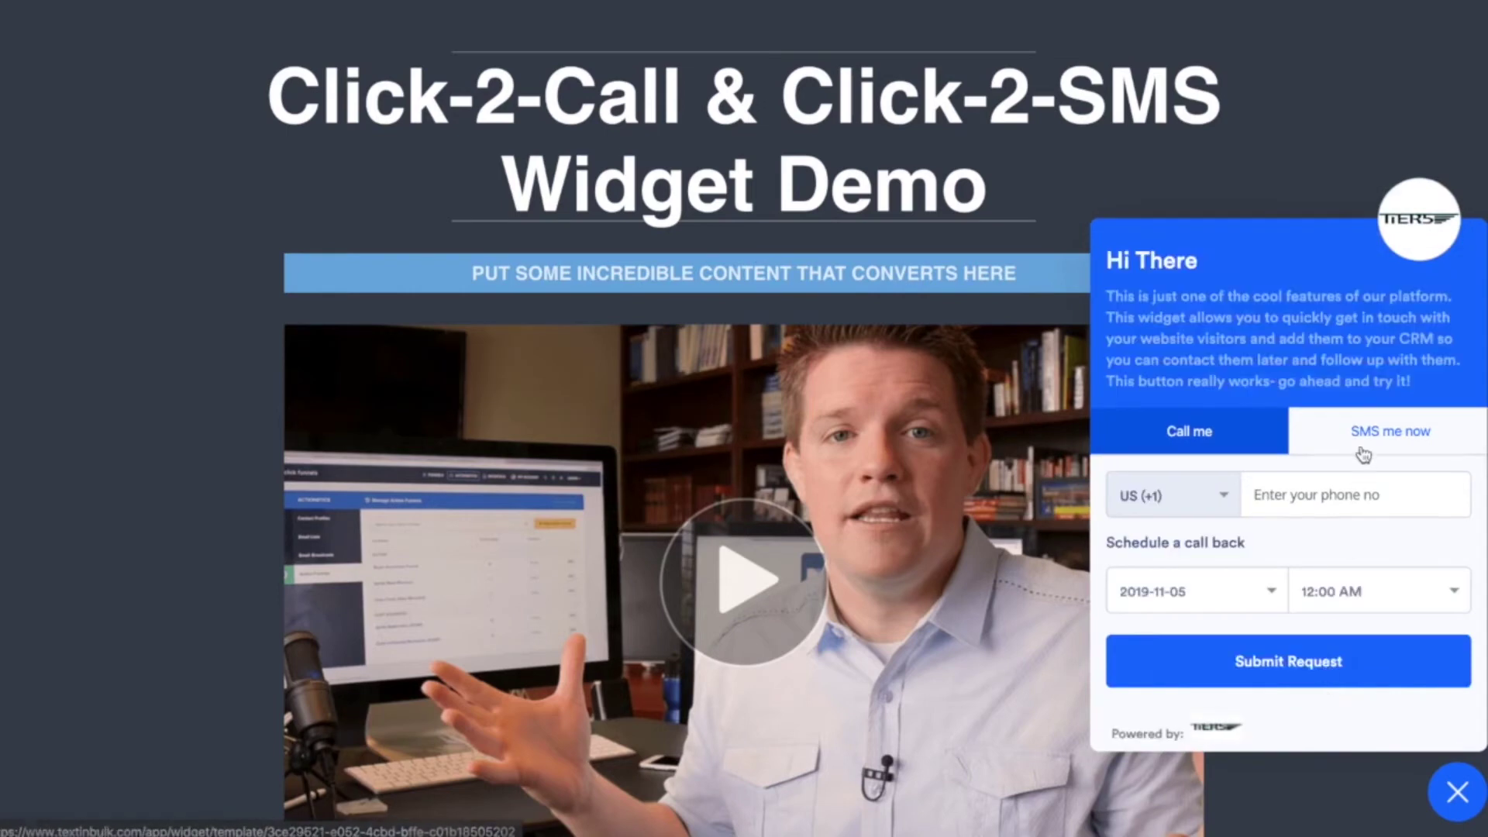
Switch the widget to SMS me now and enter a test phone number.
click(1368, 434)
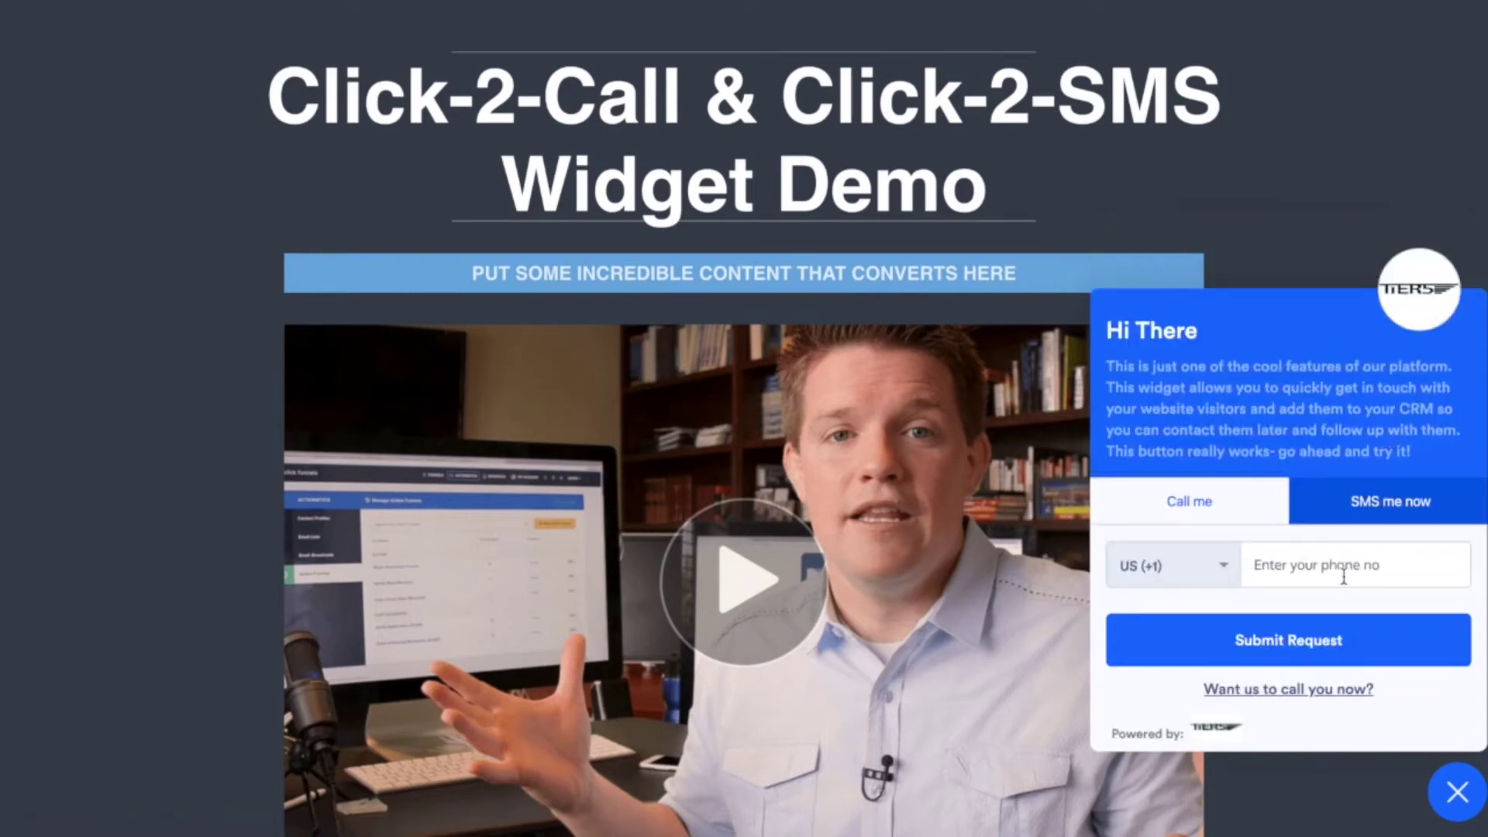
click(1296, 563)
text(1234567)
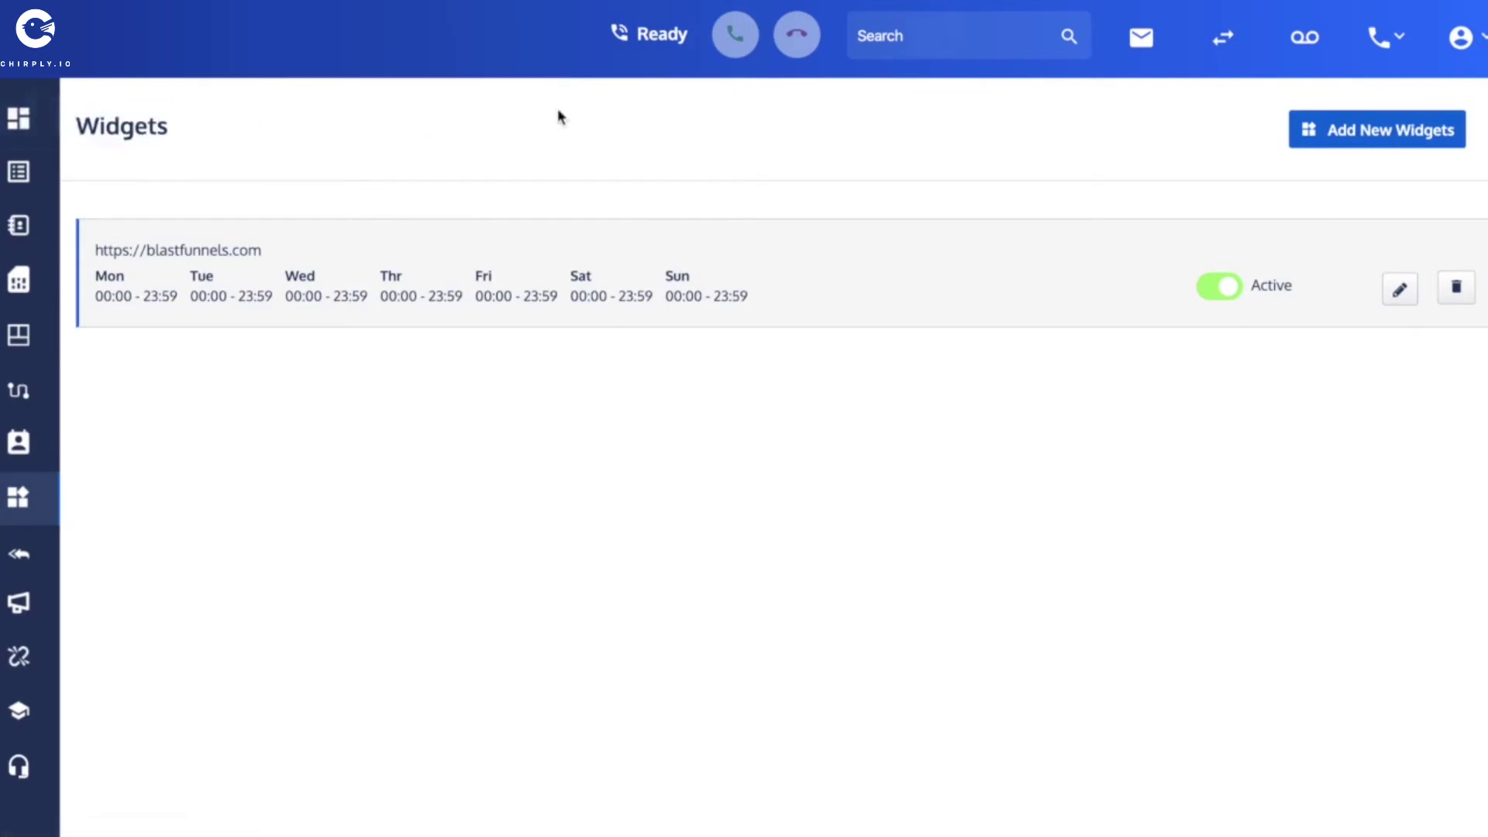
Log out from the avatar menu and log in with the other account's e-mail and password.
click(1480, 39)
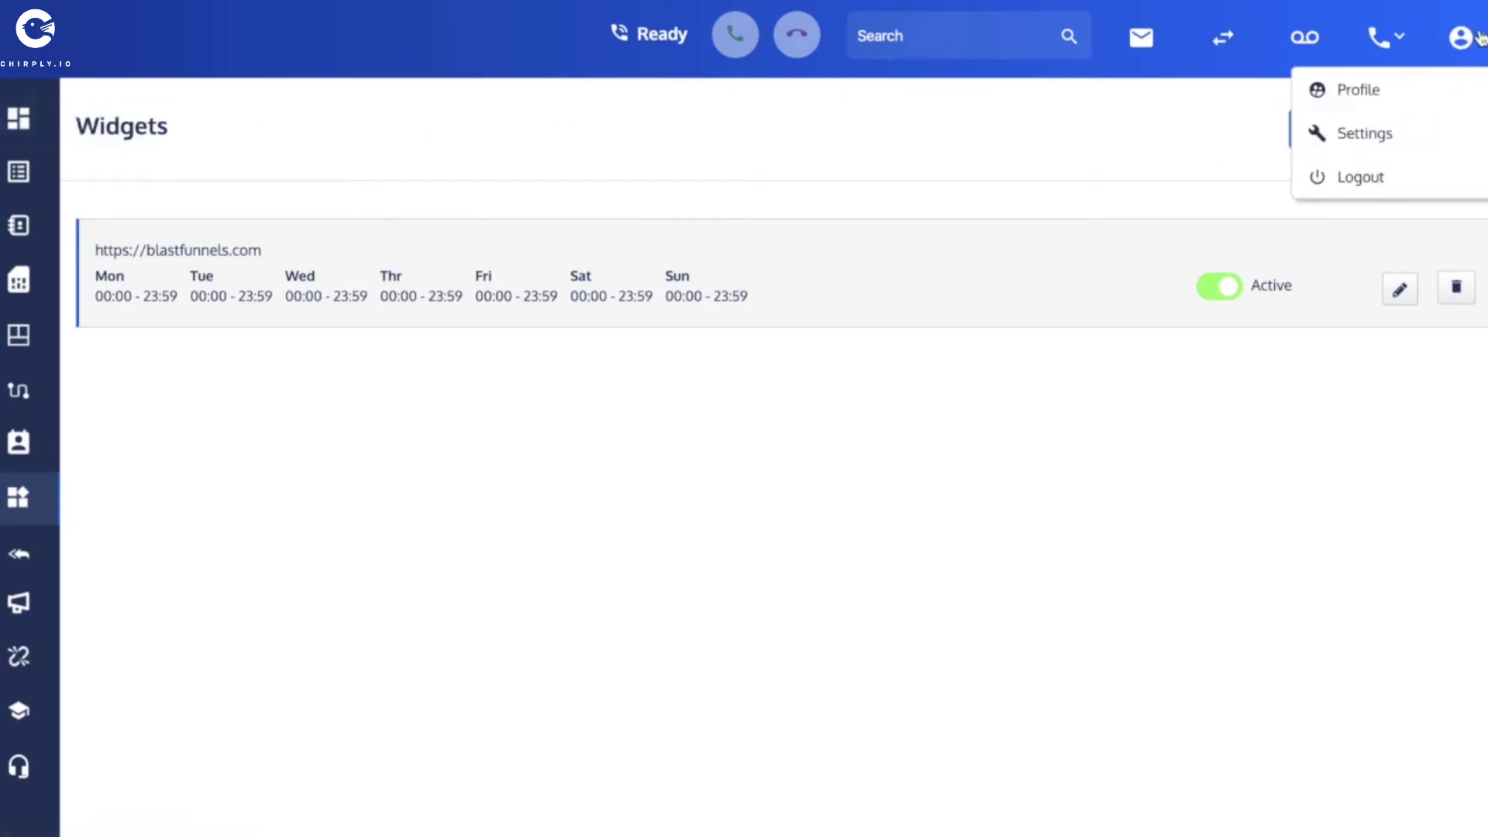
click(1124, 141)
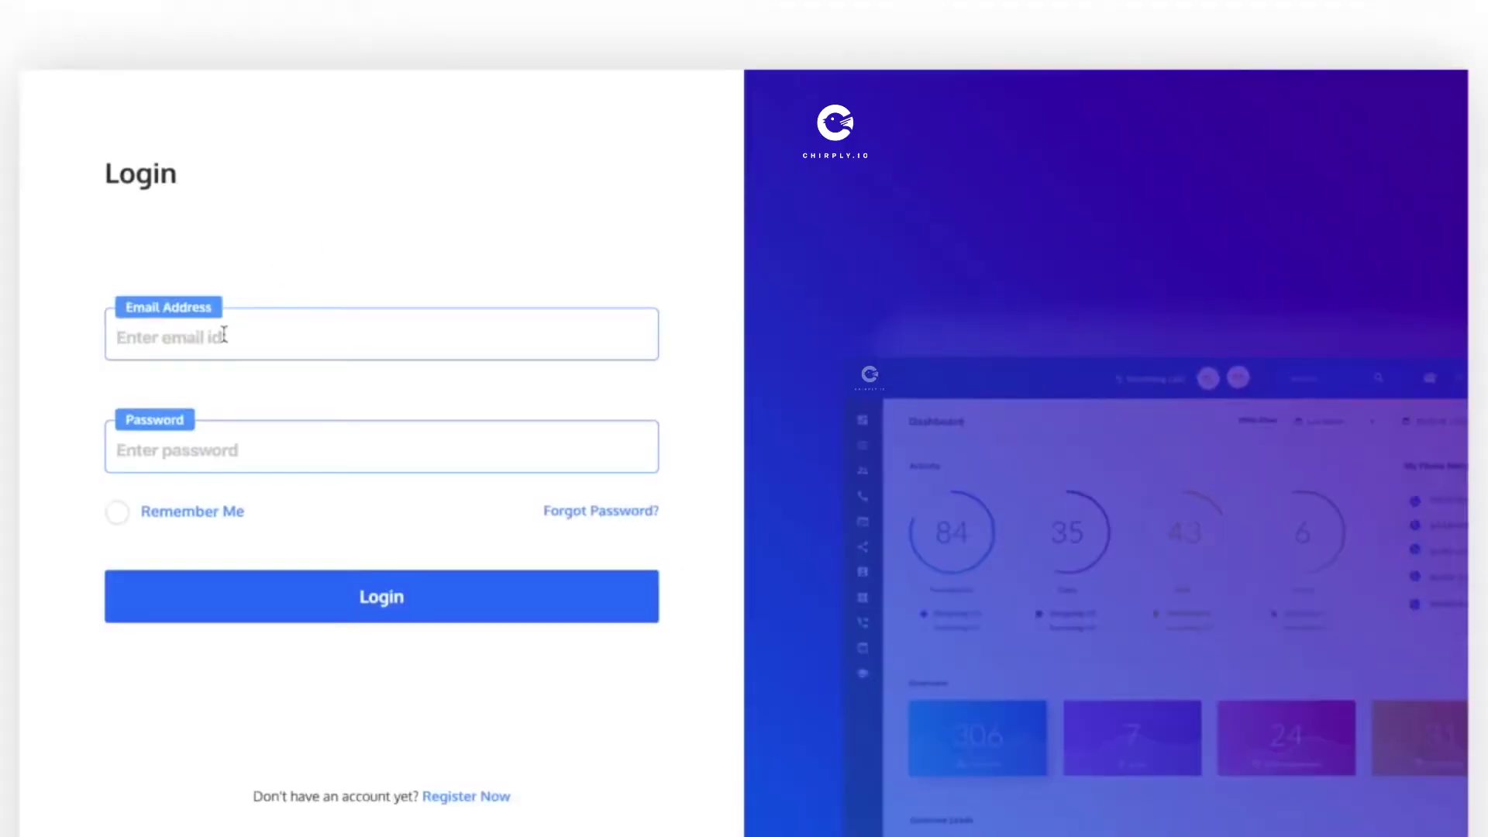
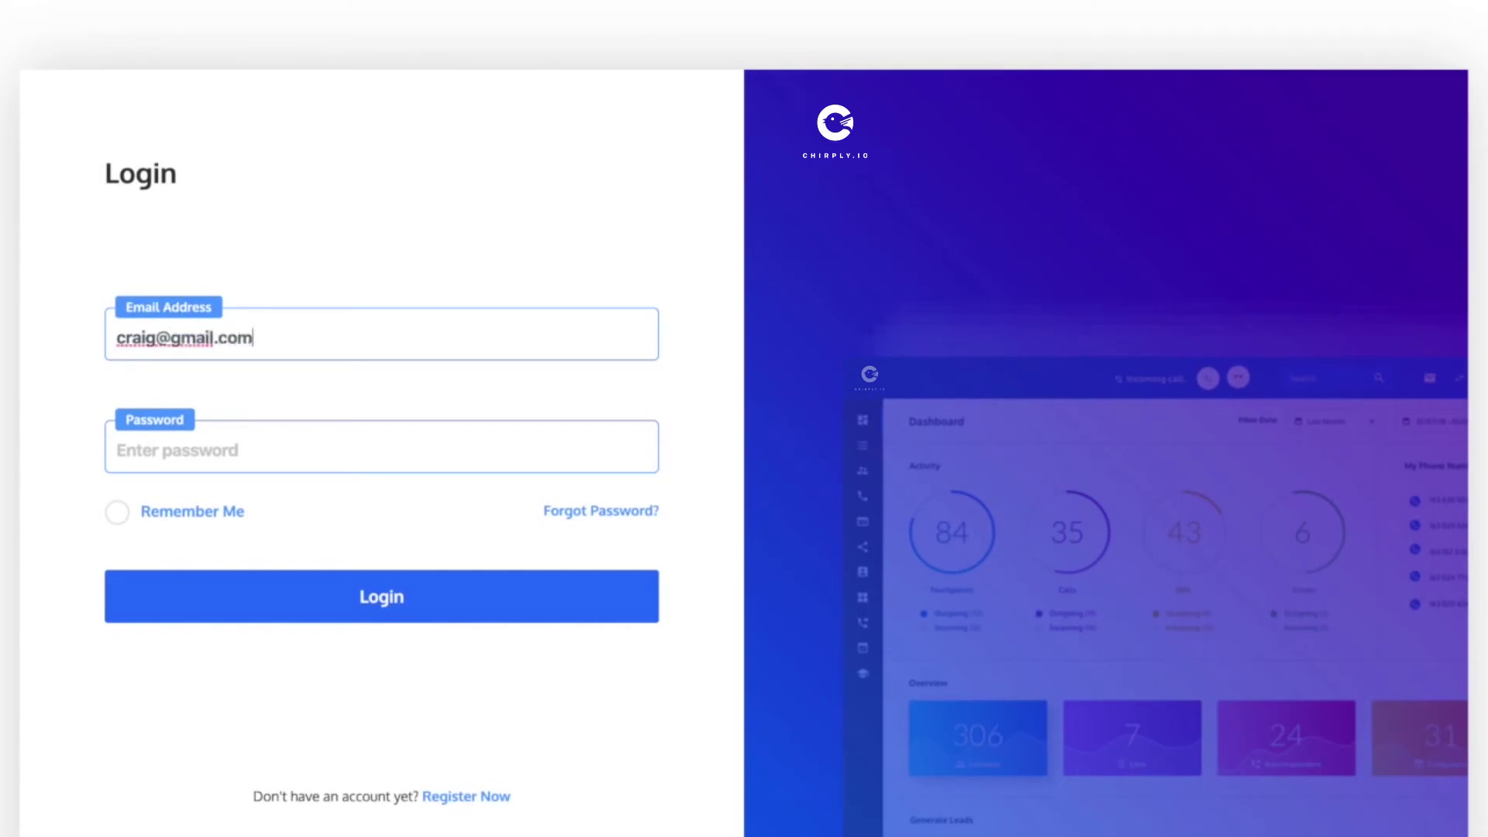
click(237, 449)
text(••)
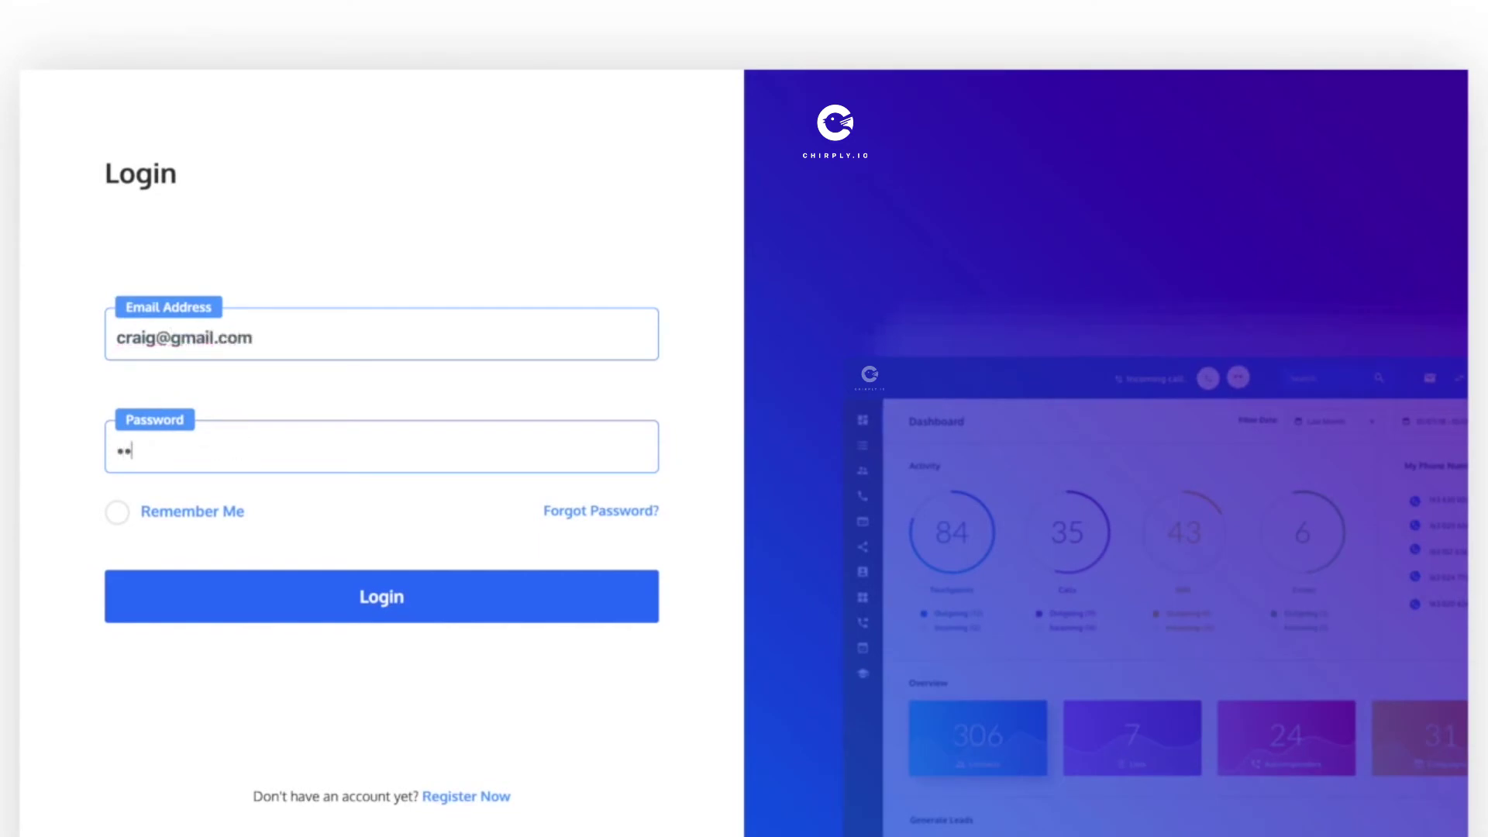
text(••••)
click(382, 597)
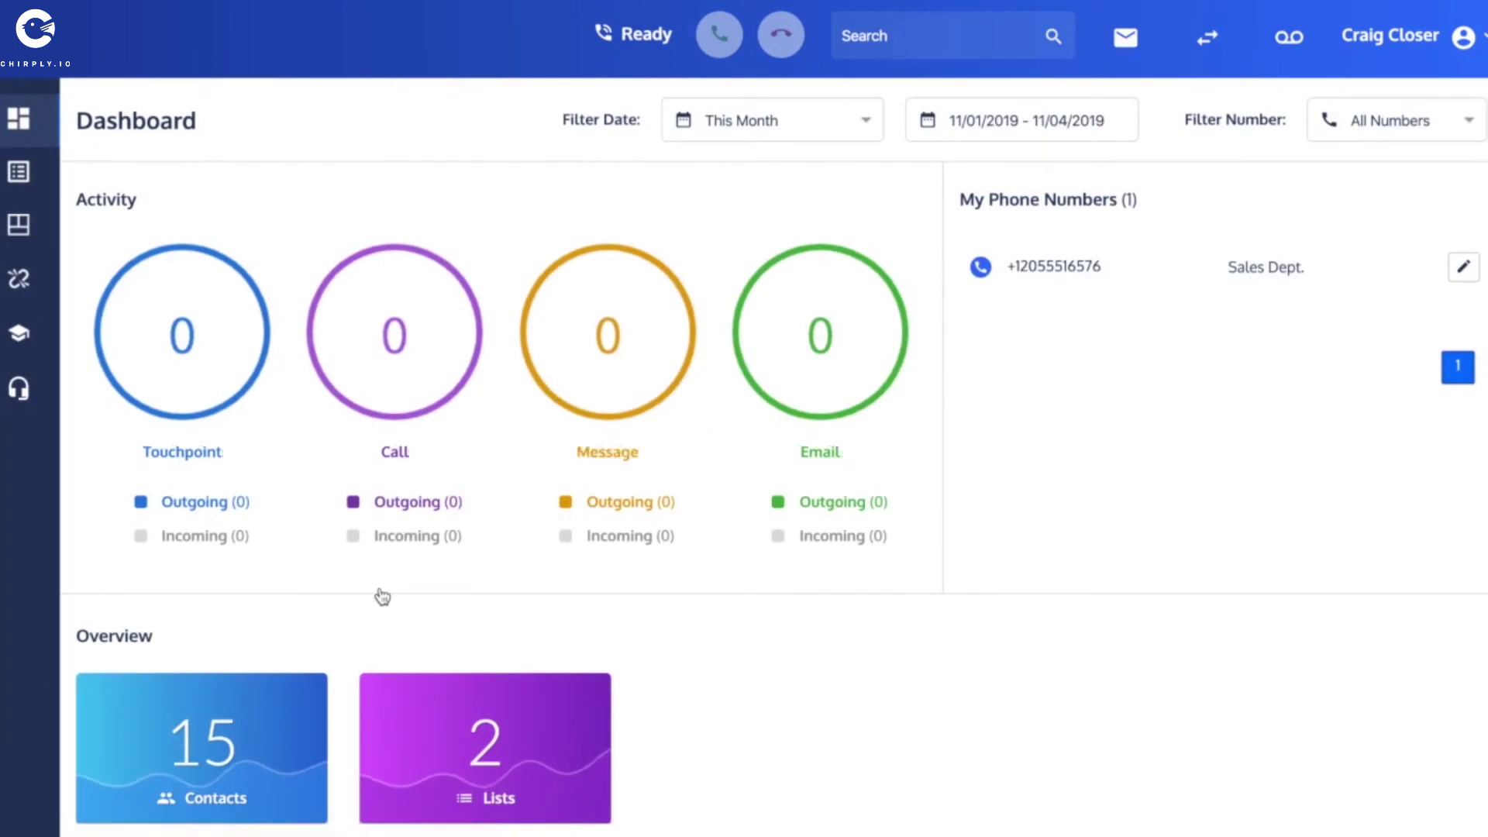
Open the new widget lead's conversation in Message Logs in a phone-sized view.
click(1126, 40)
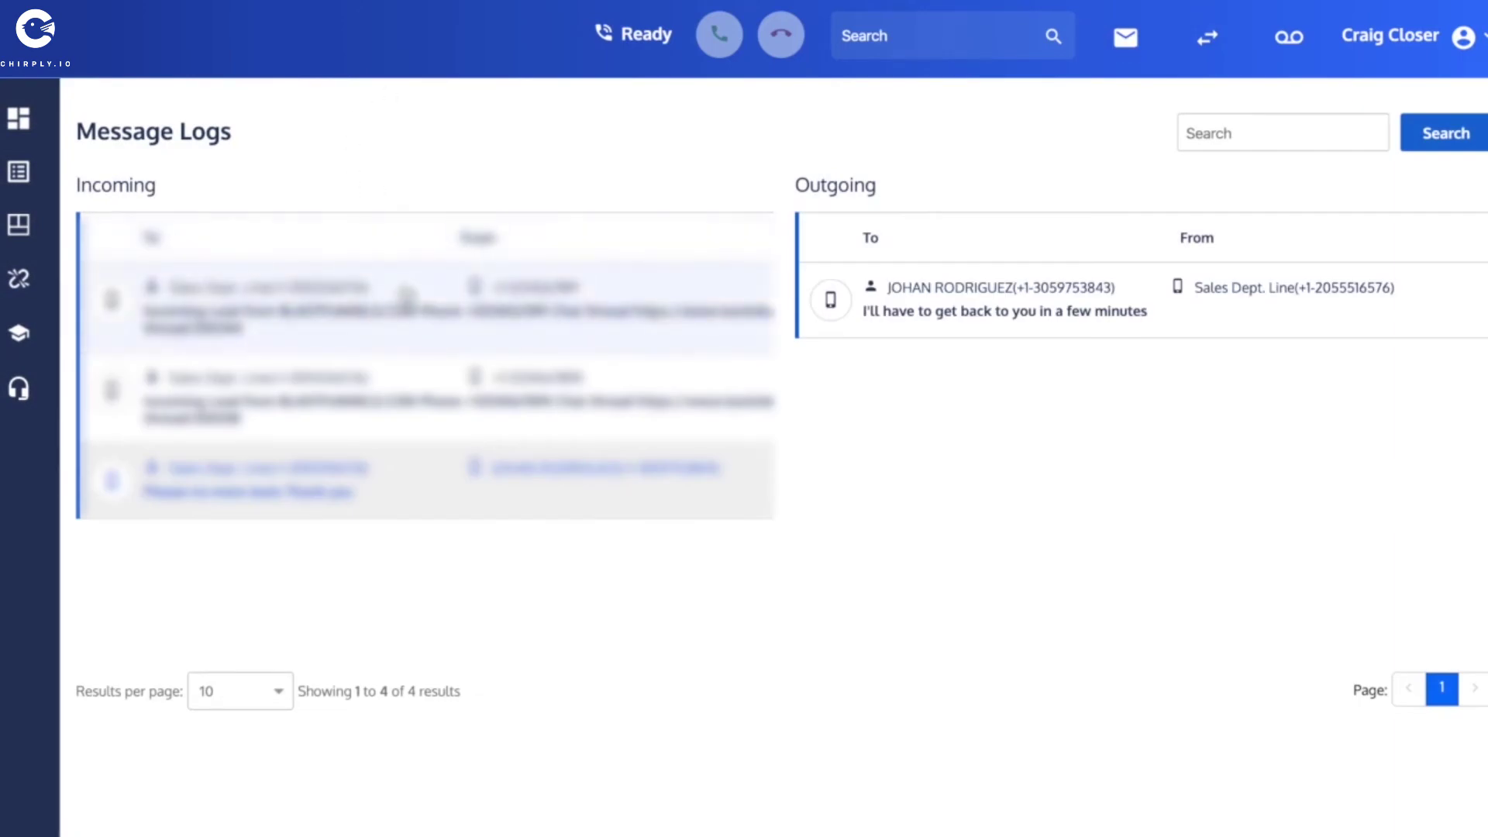
click(405, 297)
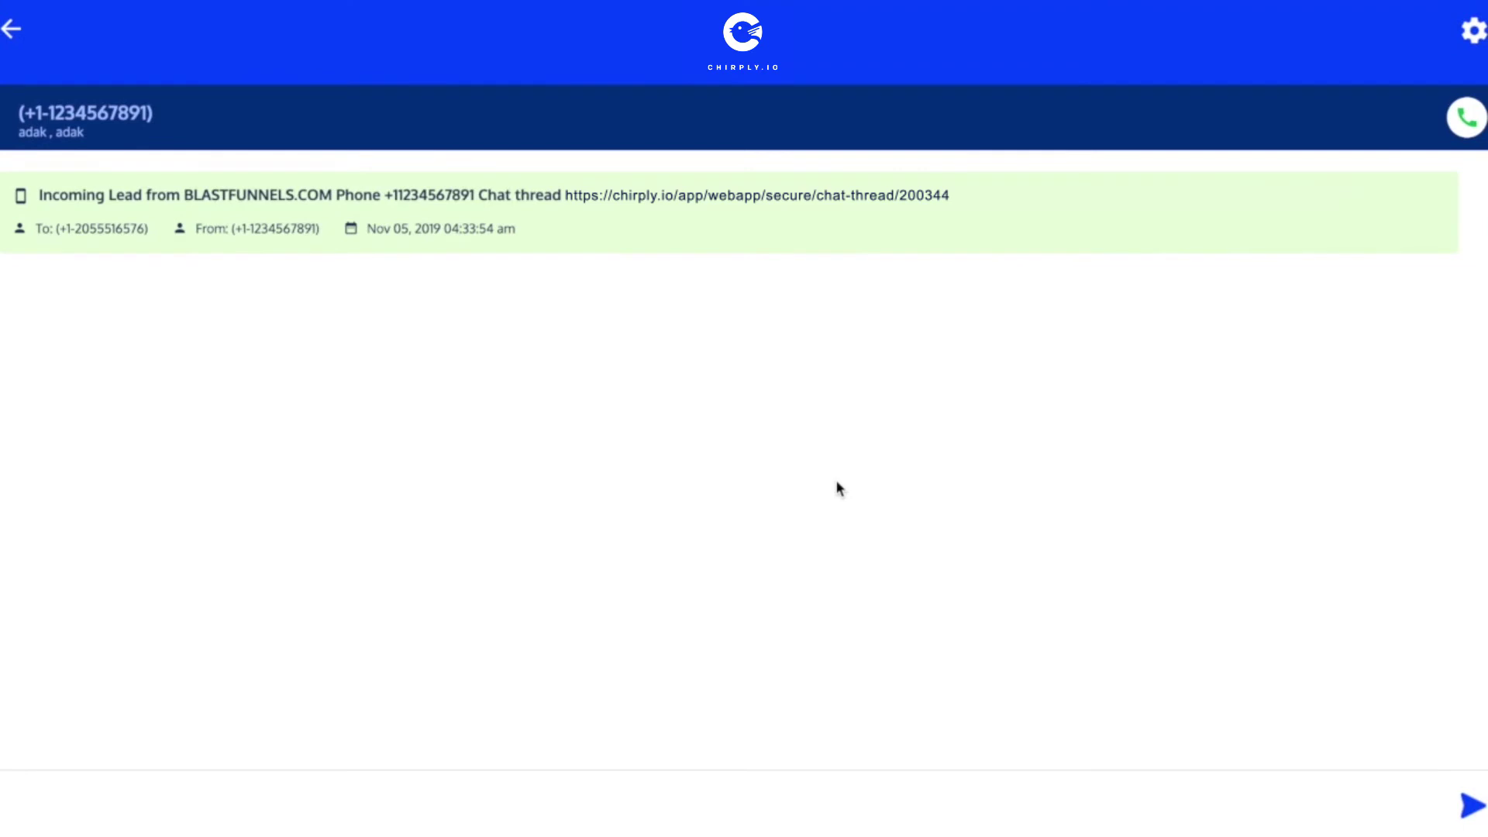
key(ctrl+shift+i)
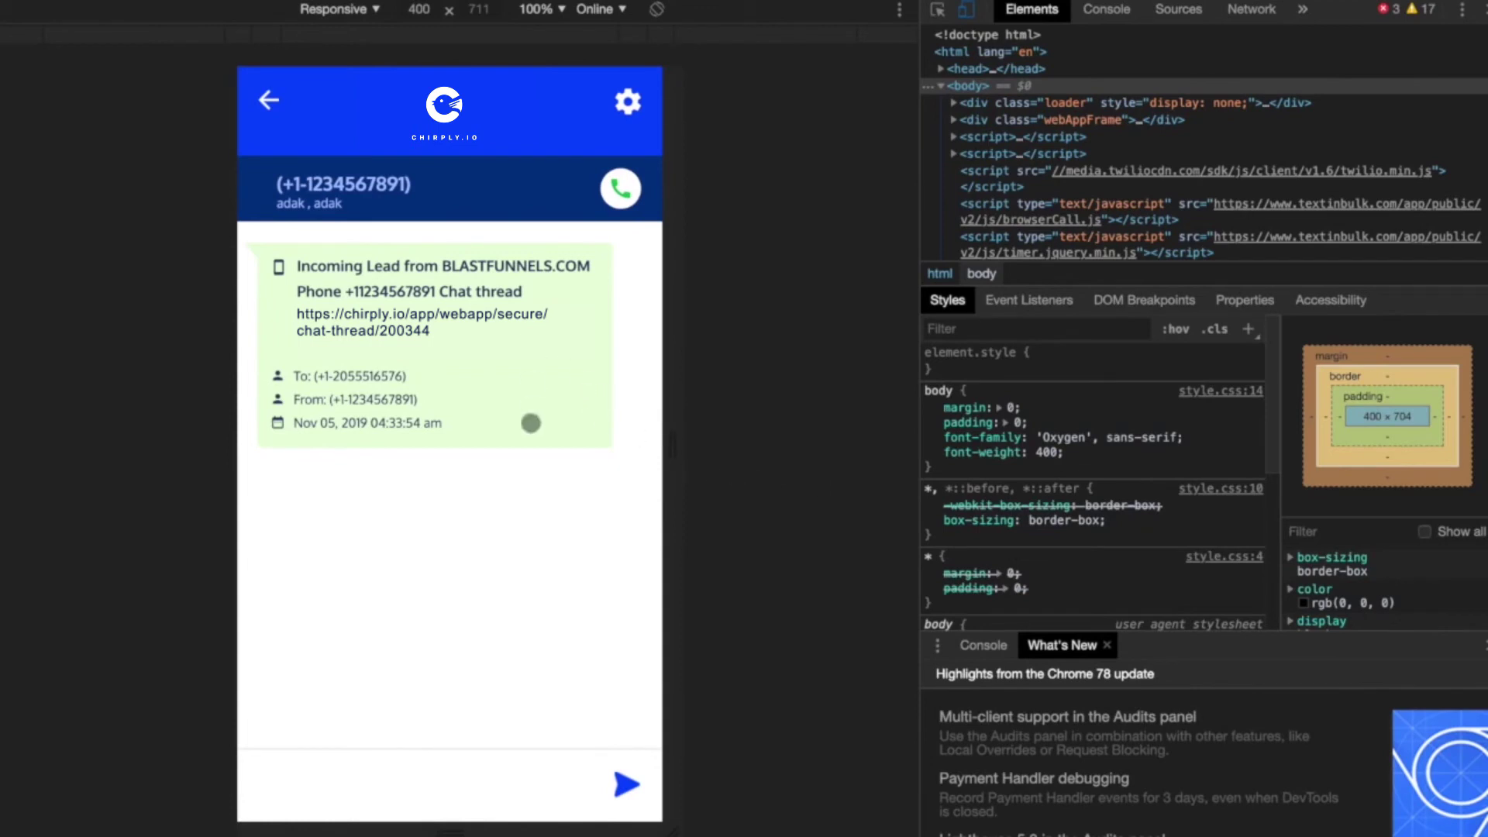
Send the lead 'thanks for clicking the widget! How can I help you?' and return to desktop view.
click(317, 786)
text(thanks for clickin)
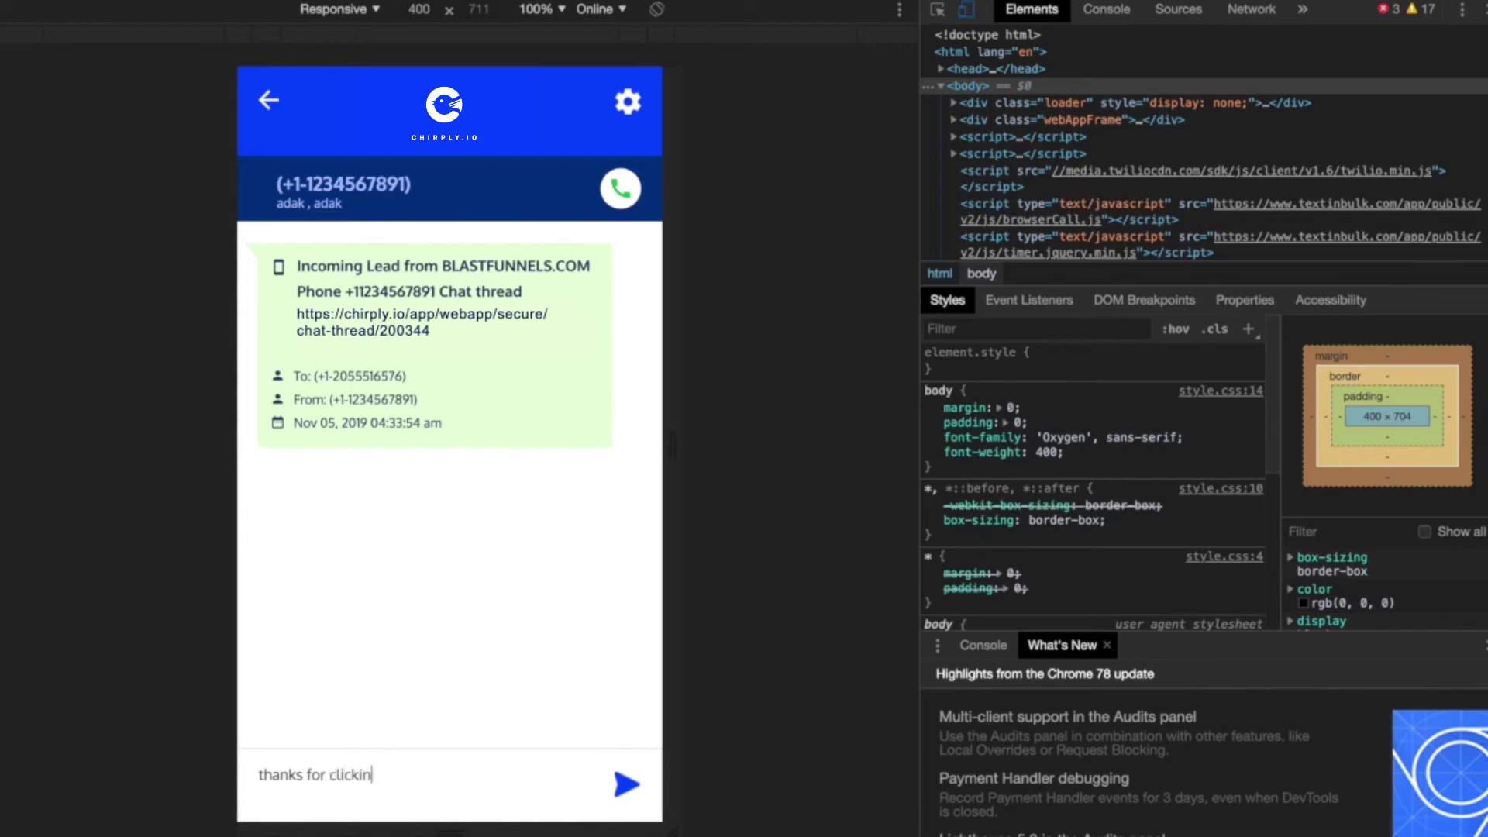
text(g the widget! How ca)
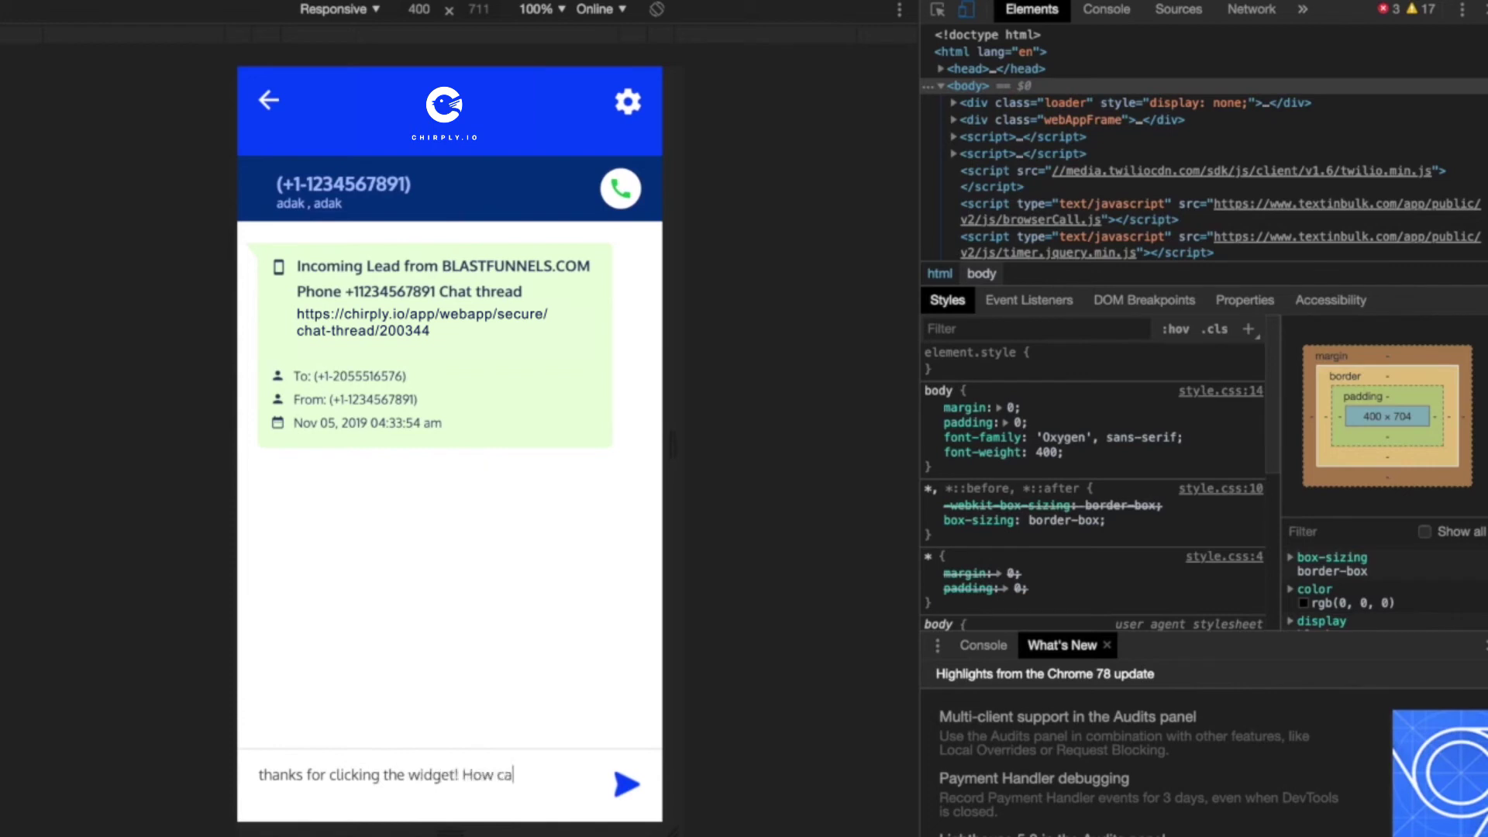
text(n I help you?)
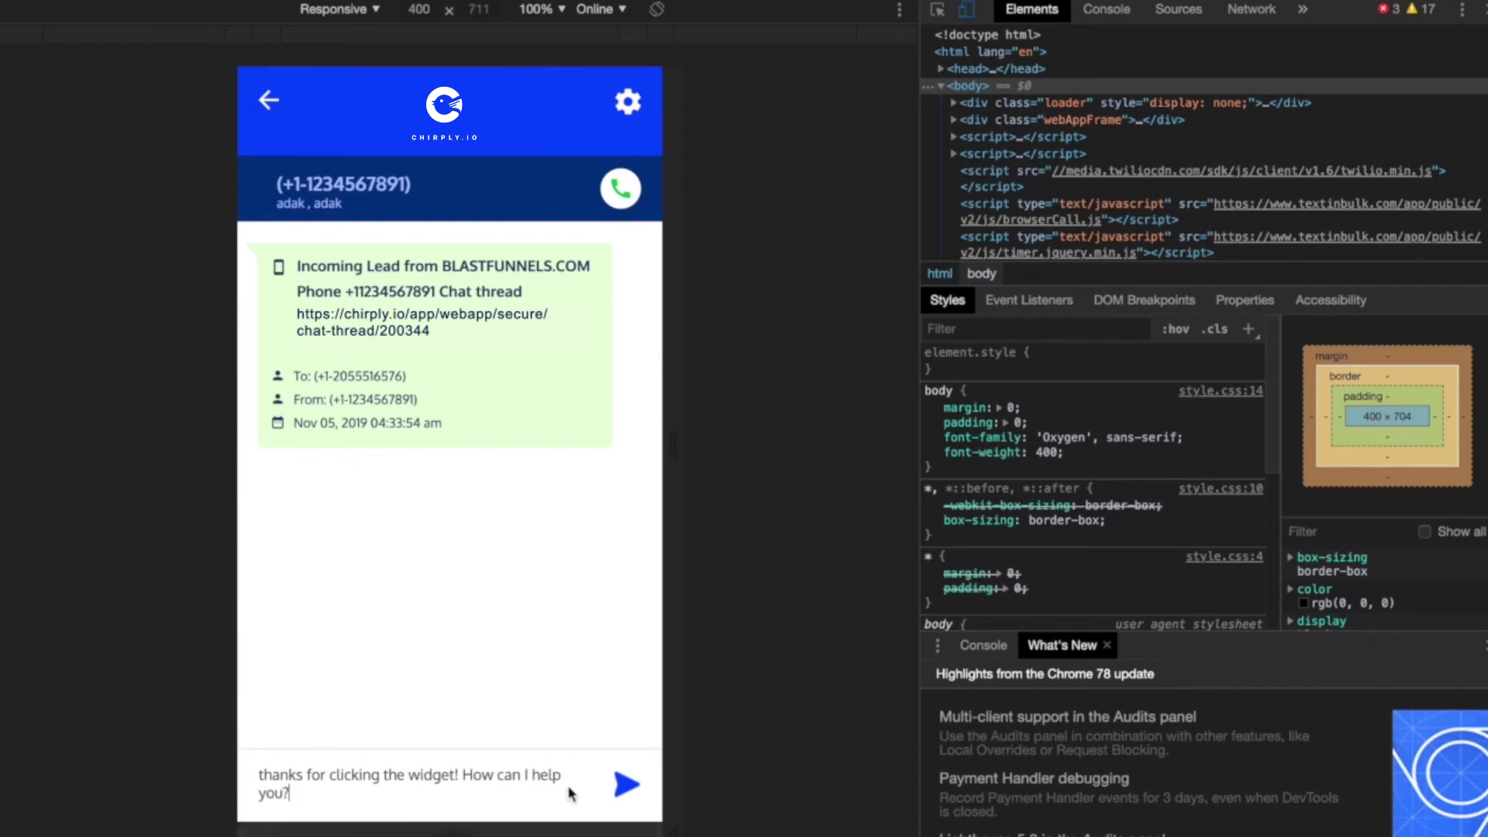
click(627, 786)
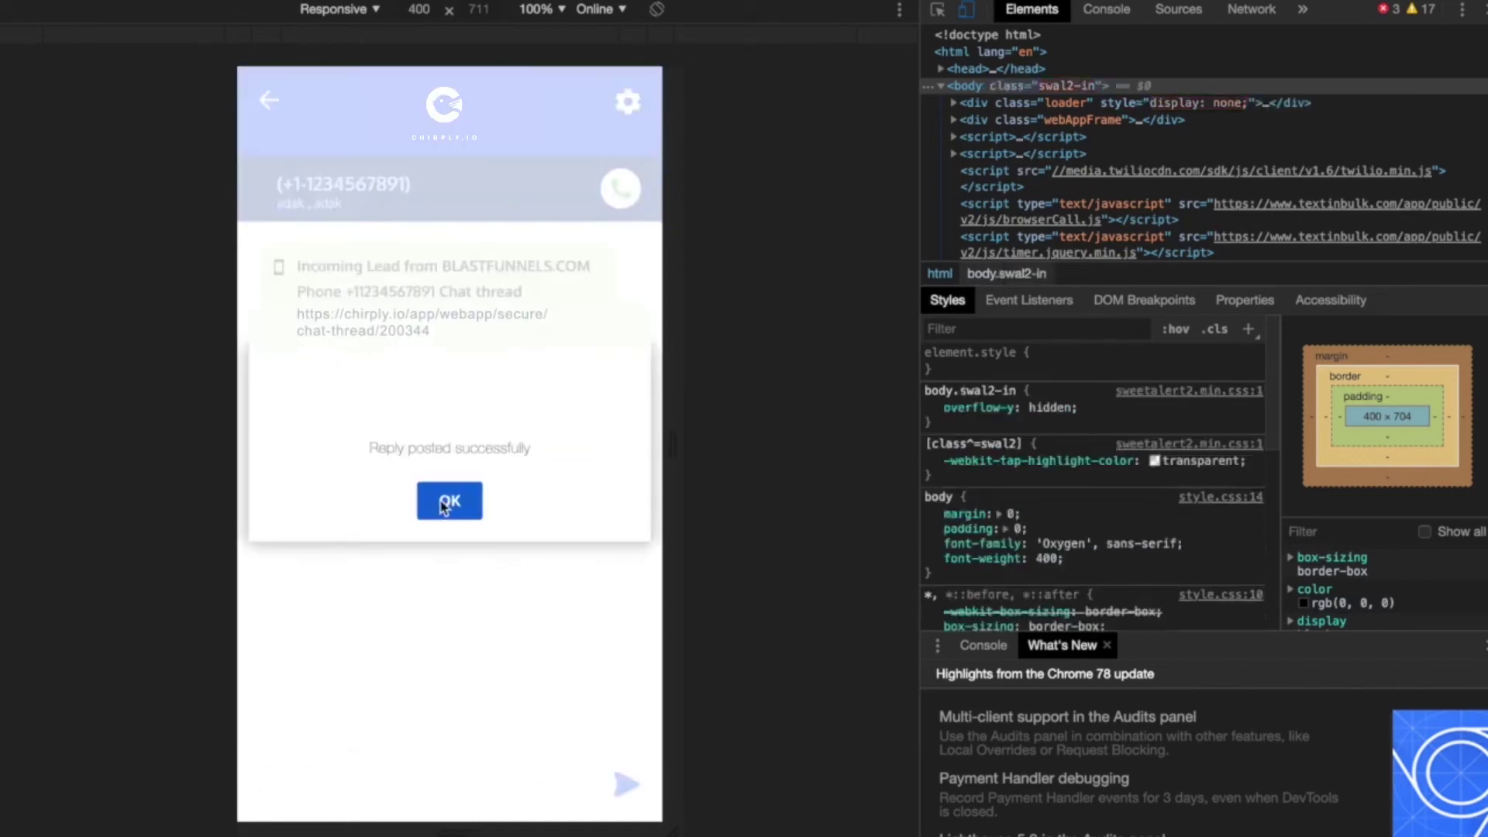
click(446, 504)
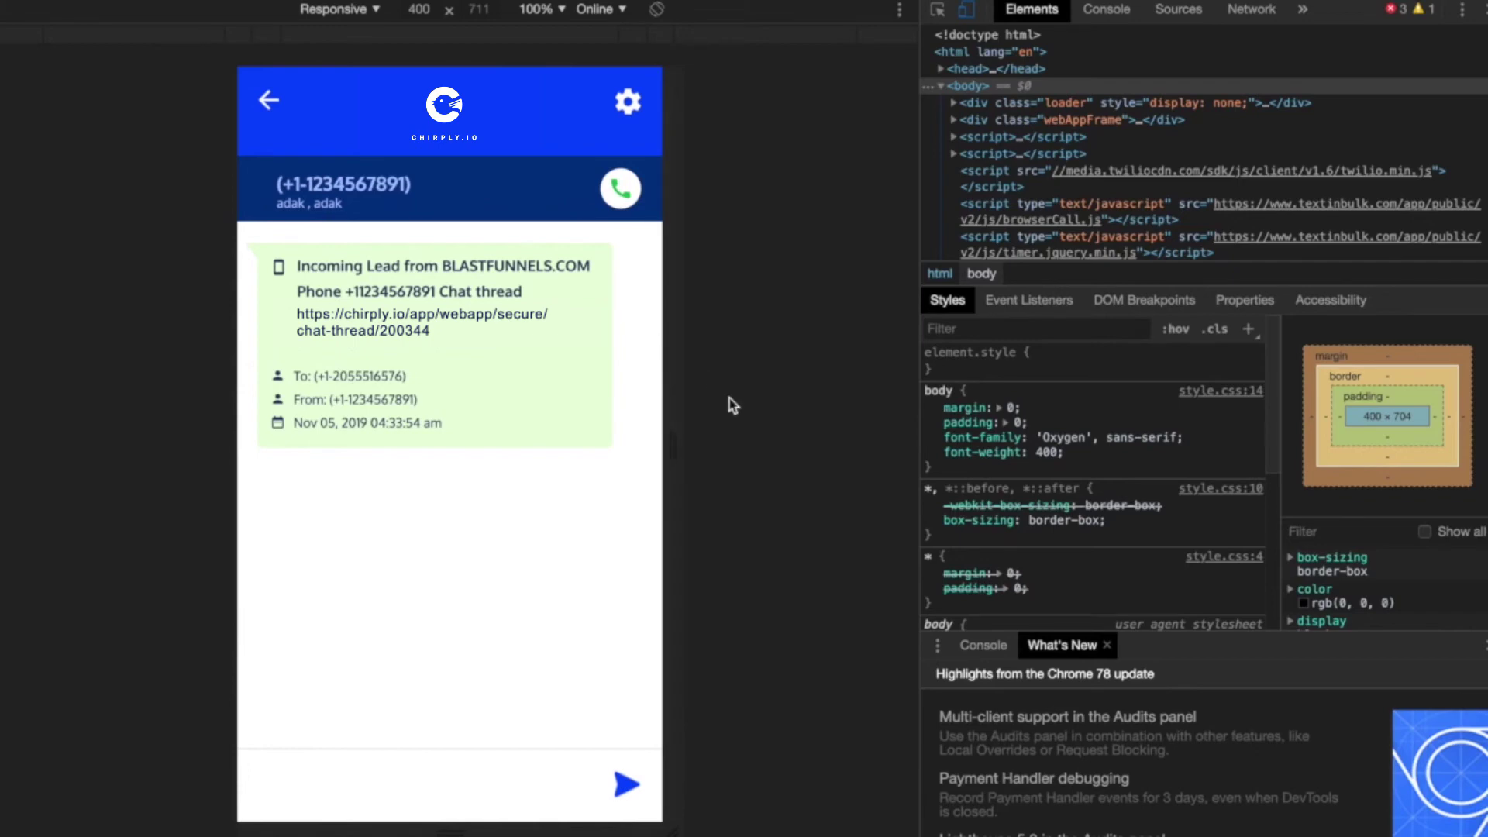
key(super+alt+i)
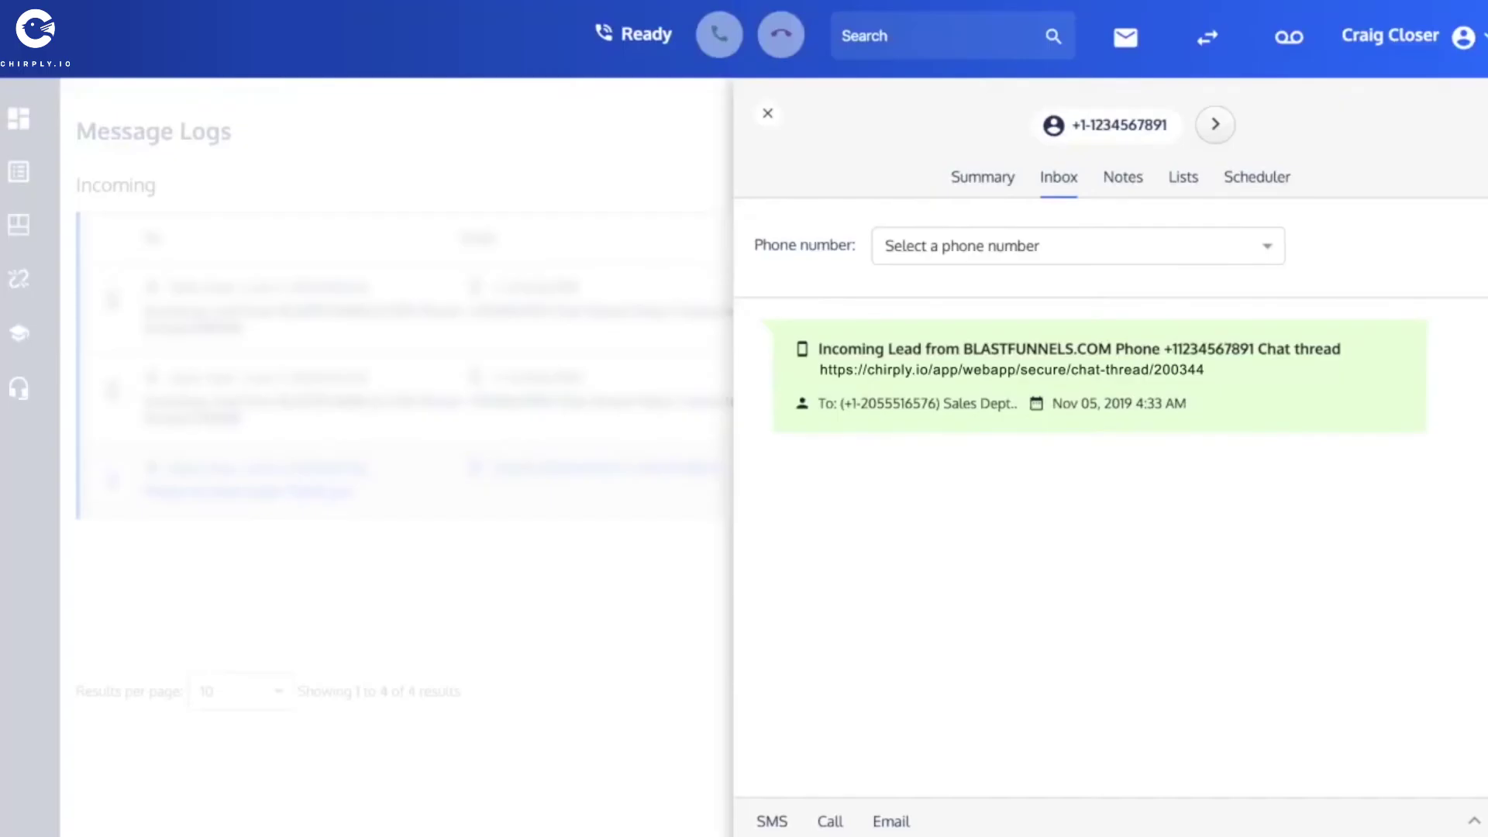
Close the lead's contact panel to leave the conversation.
click(767, 116)
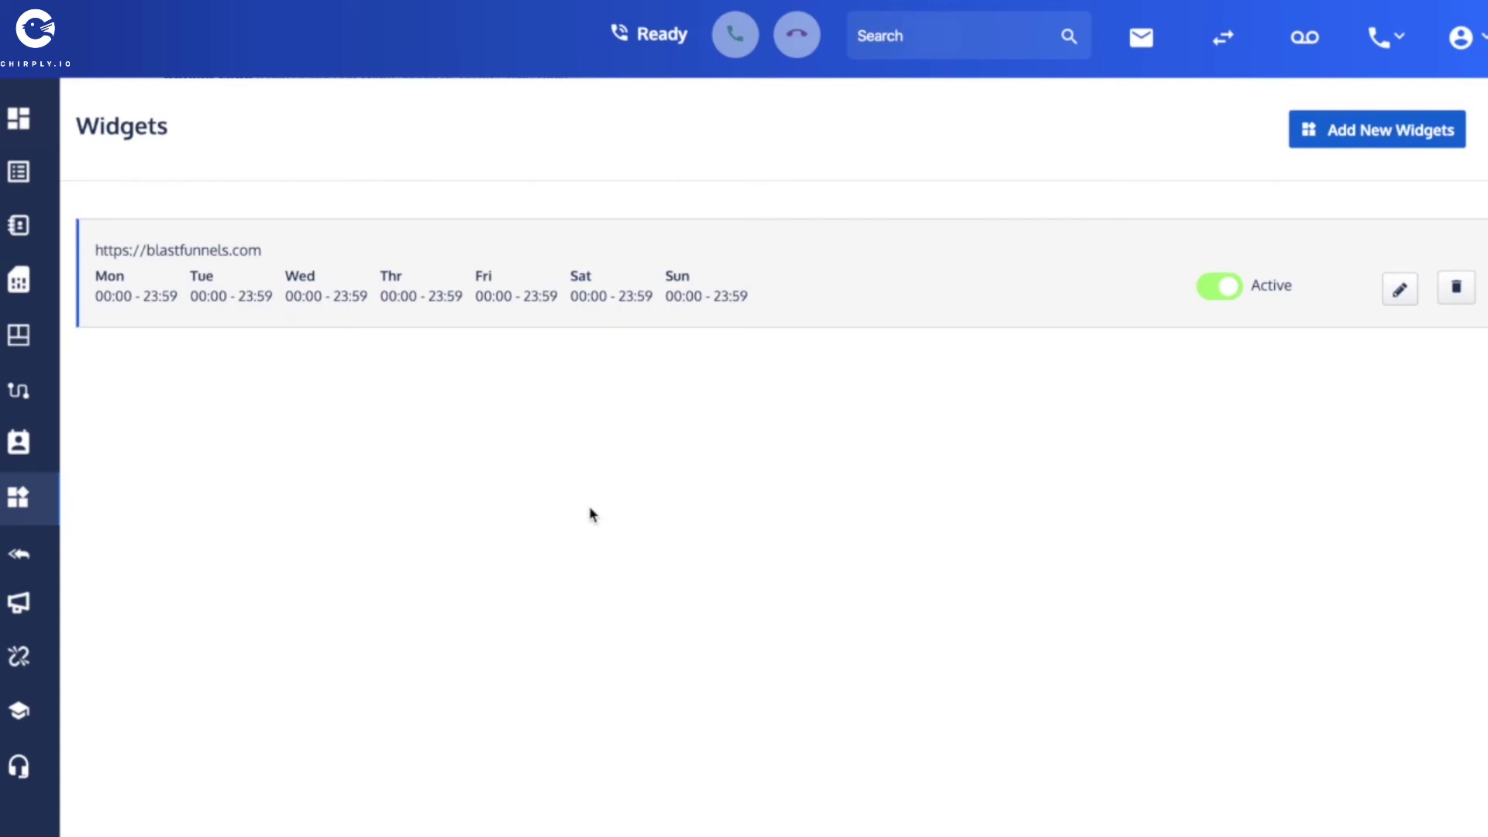
Open the blastfunnels.com widget editor and select its incoming-lead message text.
click(1401, 294)
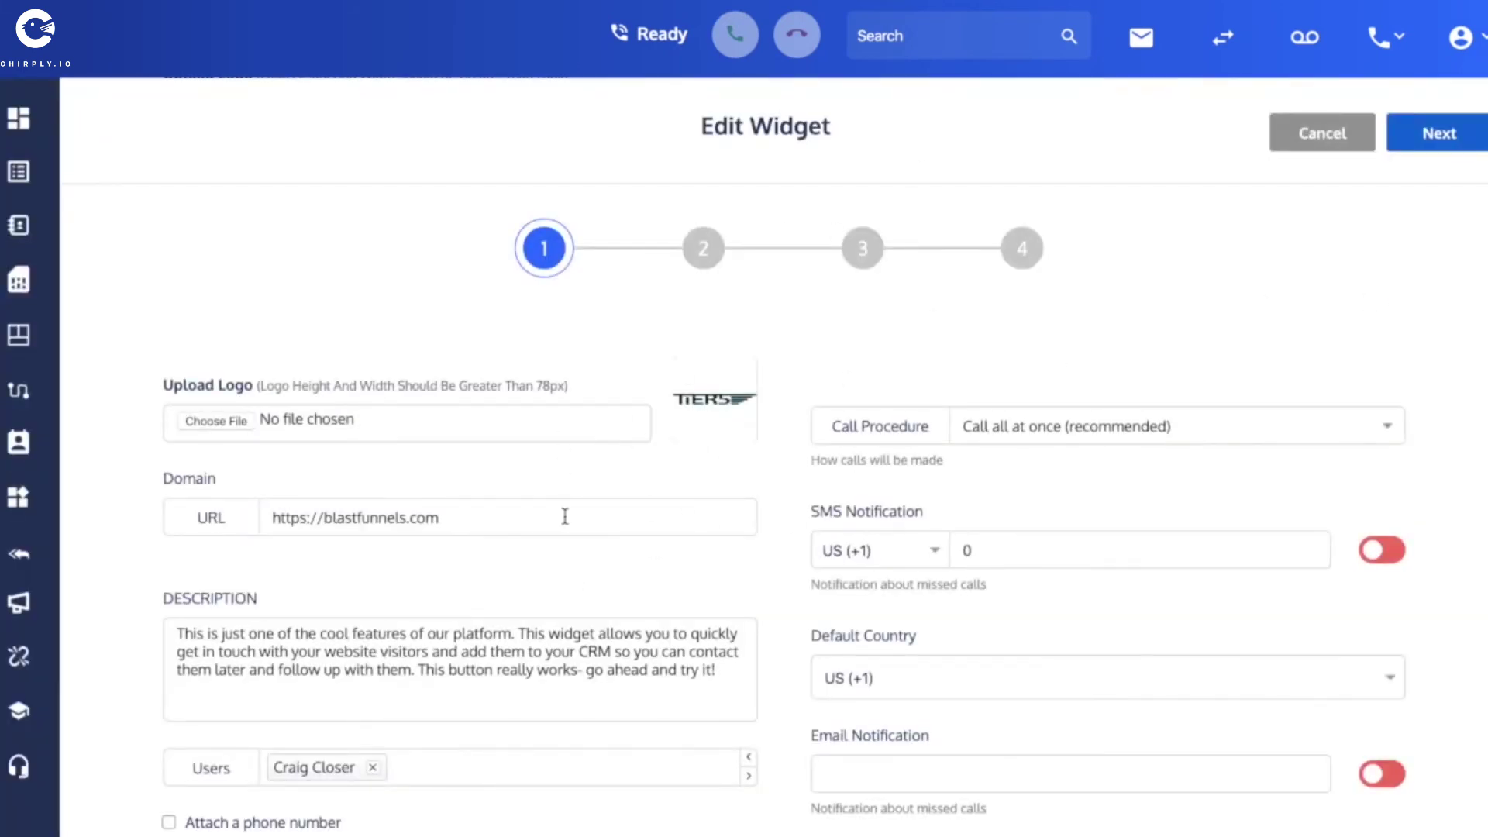
scroll(141, 559, down, 4)
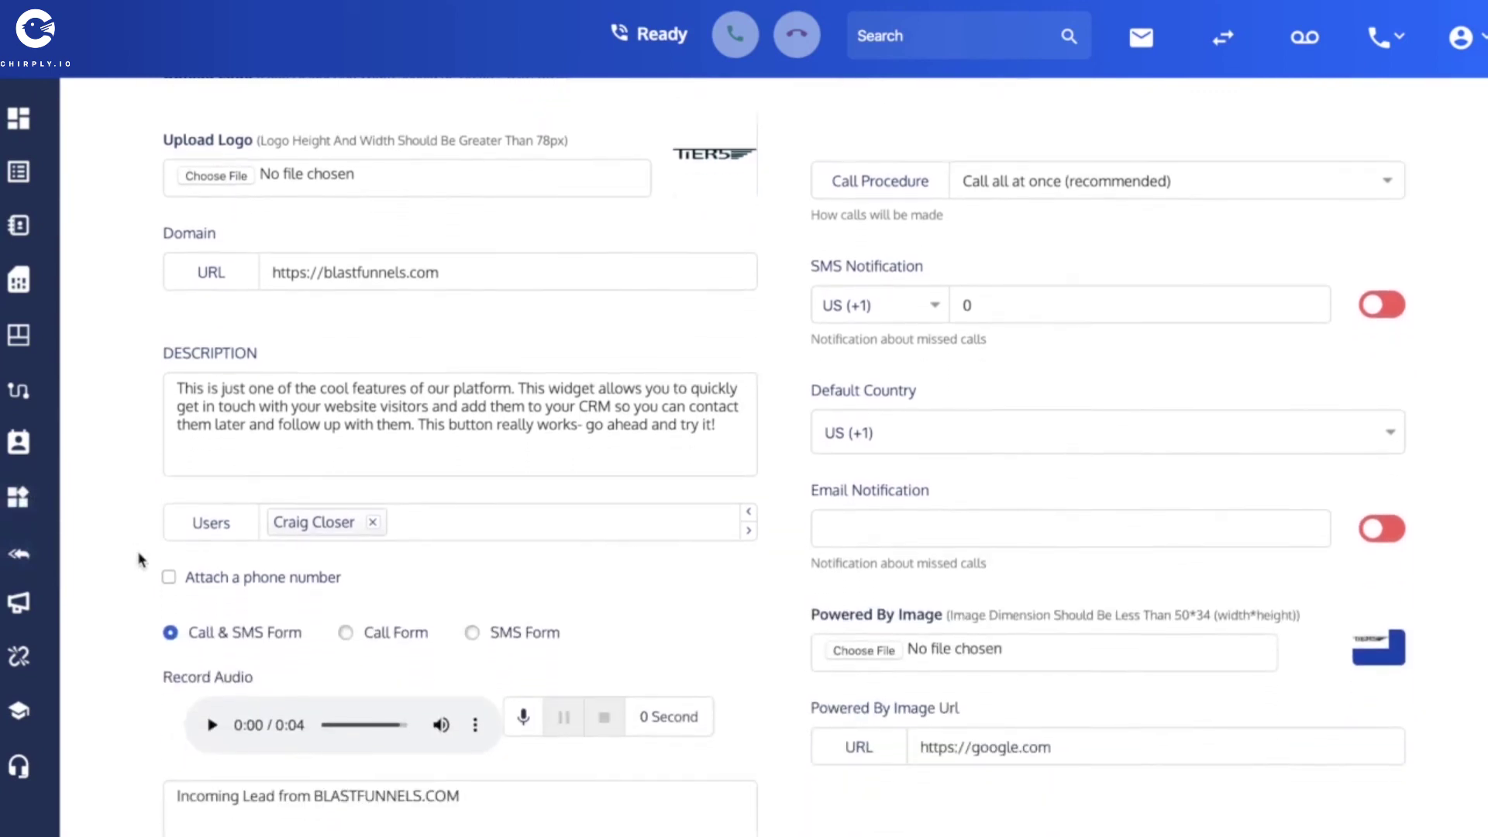
scroll(140, 560, up, 3)
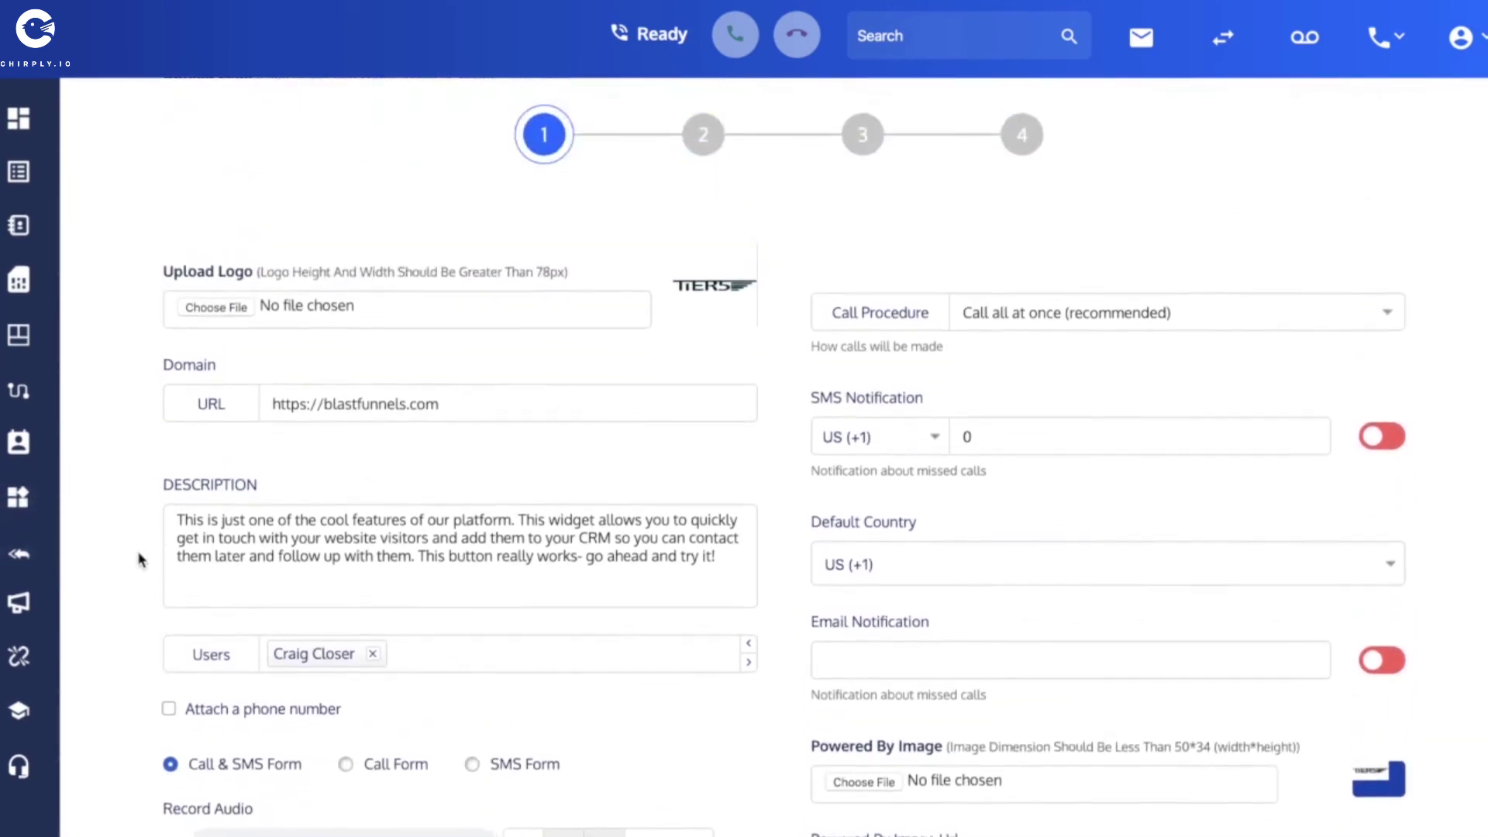
scroll(141, 560, down, 3)
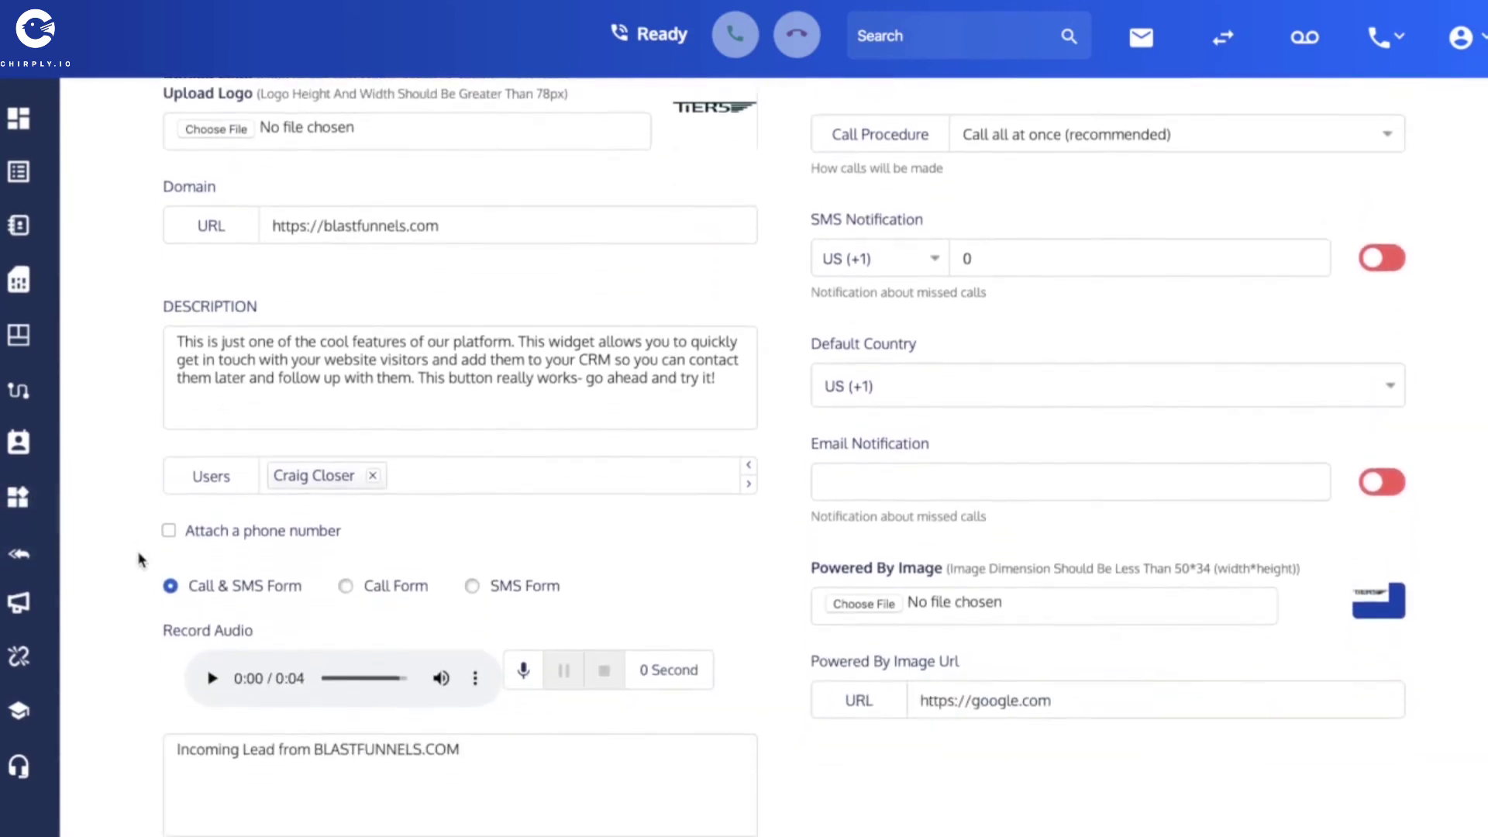
triple_click(375, 728)
key(ctrl+c)
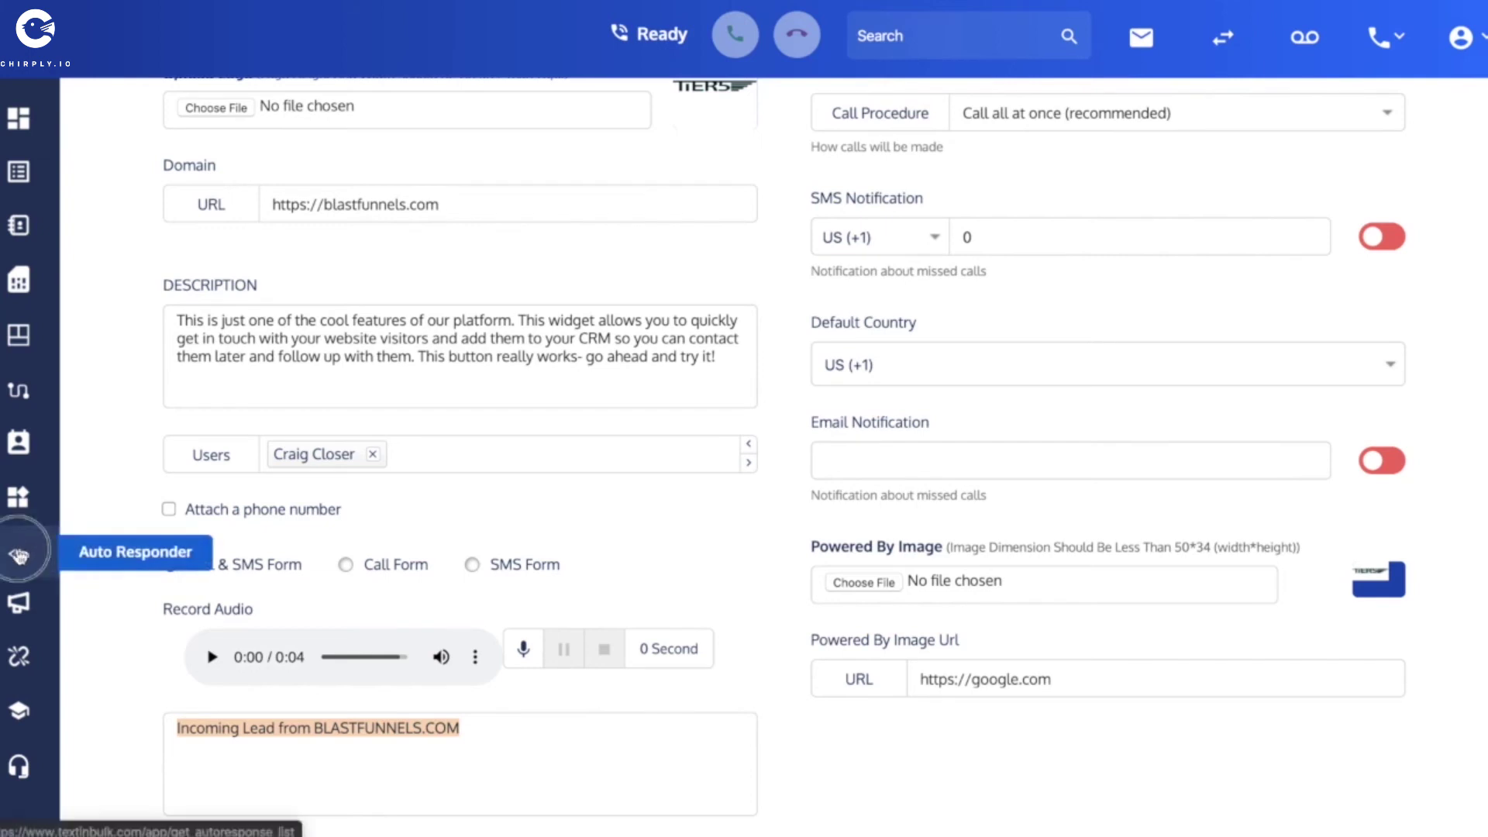
click(19, 556)
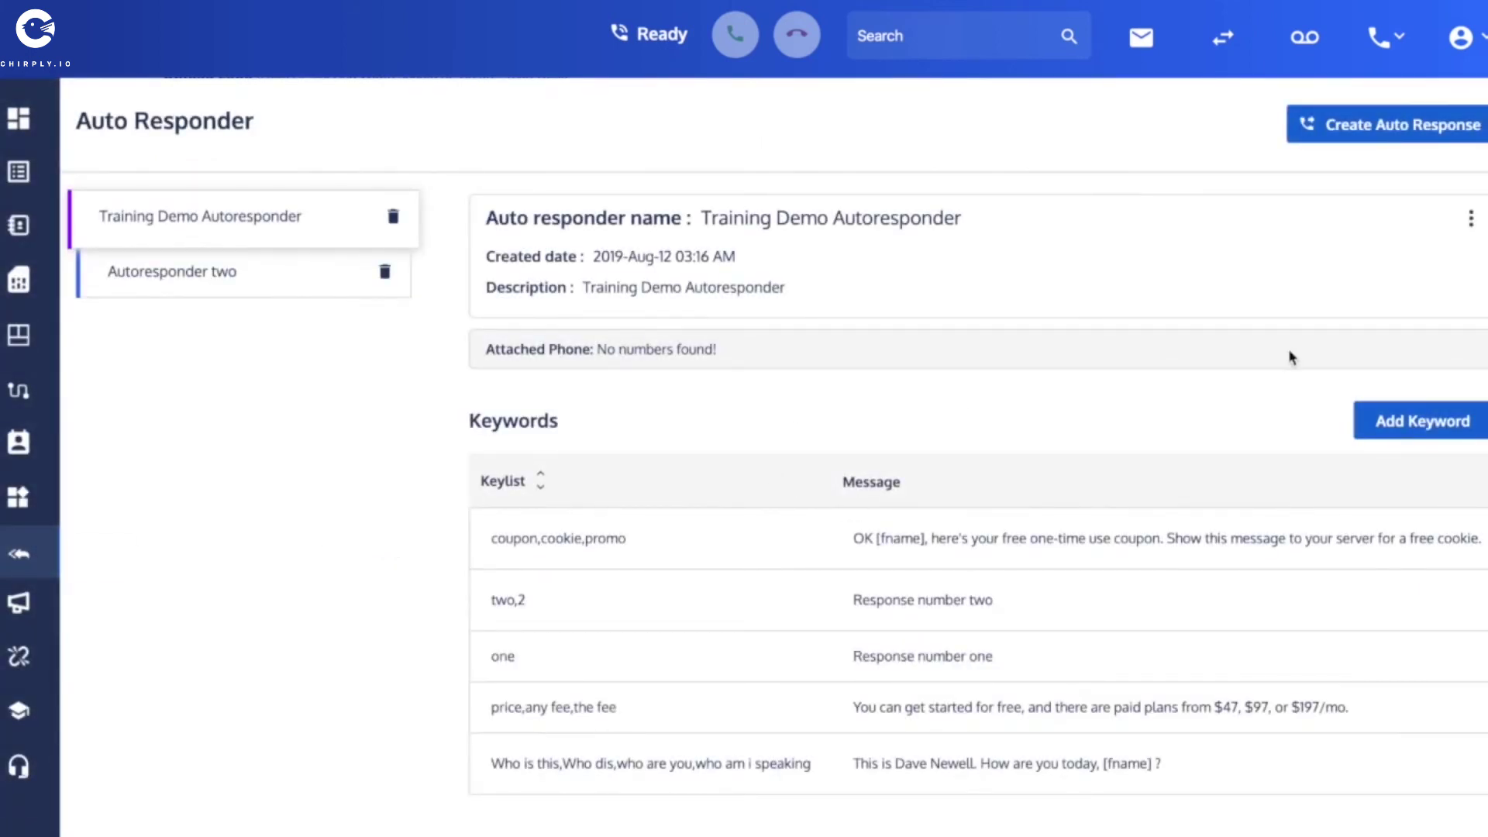
Start adding a new keyword to the Training Demo Autoresponder.
scroll(1288, 356, down, 1)
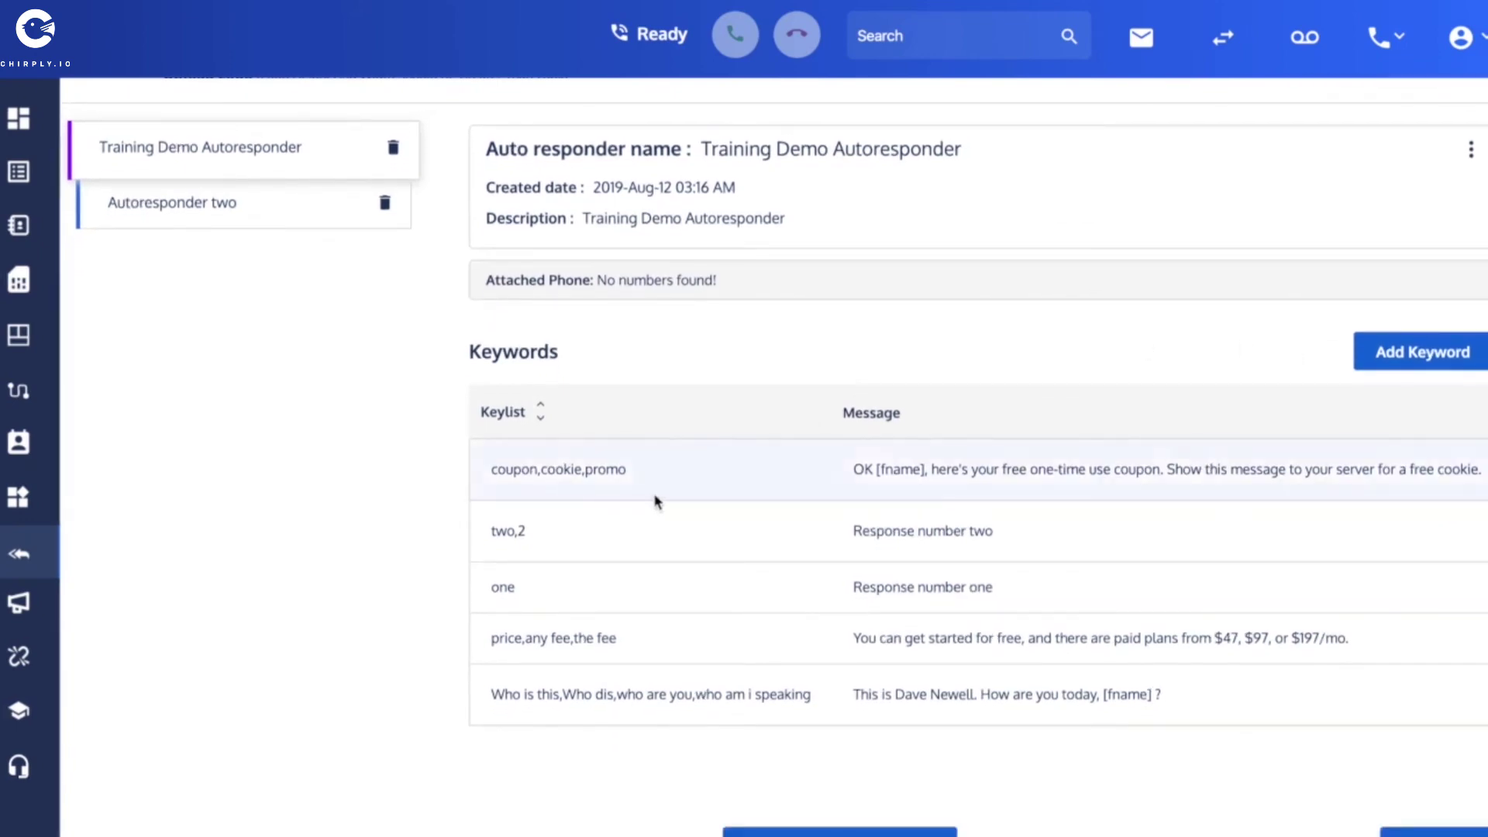
click(1419, 344)
Add keyword 'Incoming Lead from BLASTFUNNELS.COM' replying 'Hey you just requested a text message from BlastFunnels.com. How can I help you?'.
click(510, 184)
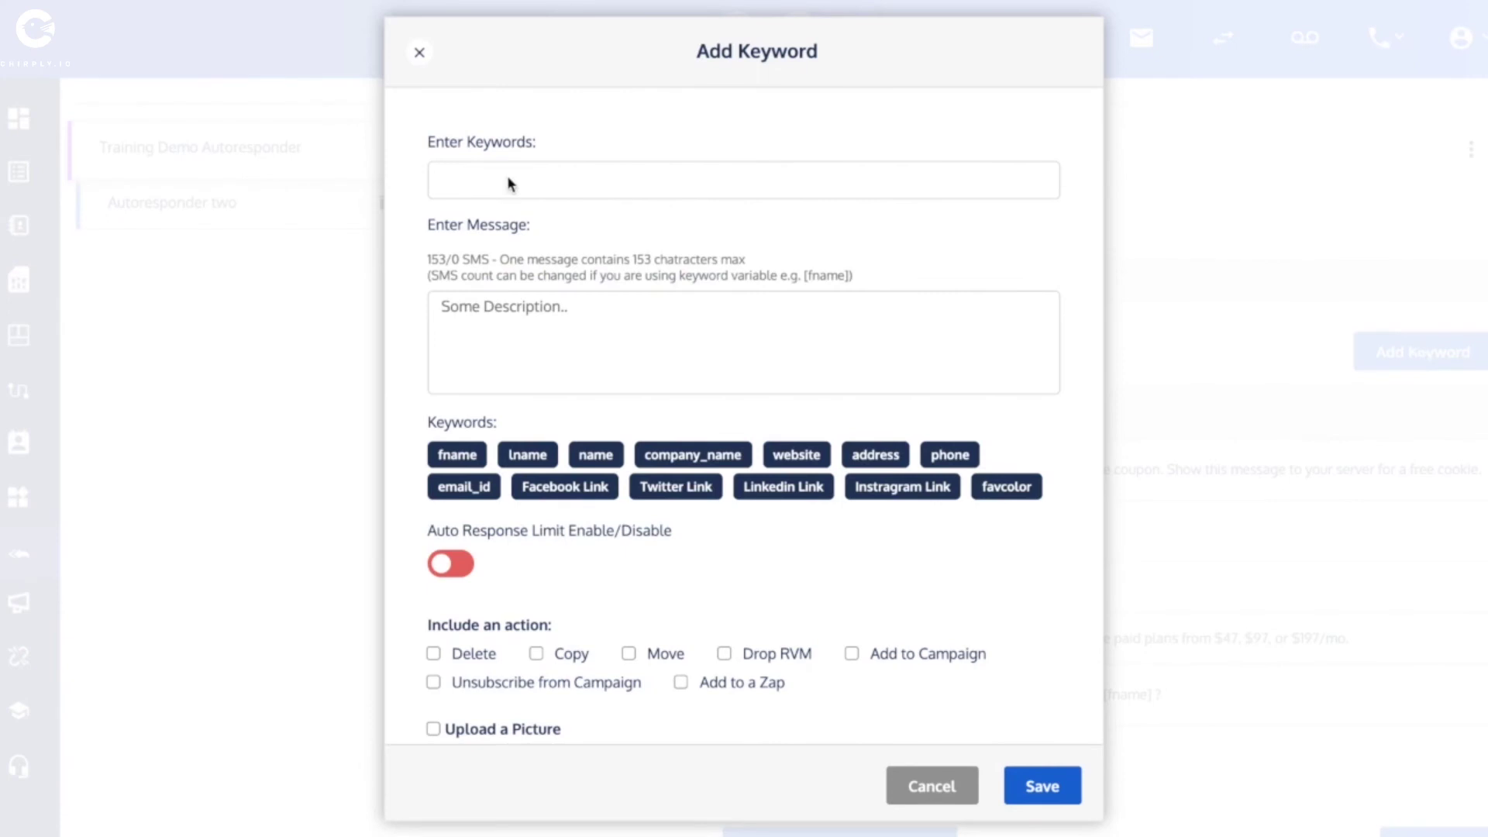
key(ctrl+v)
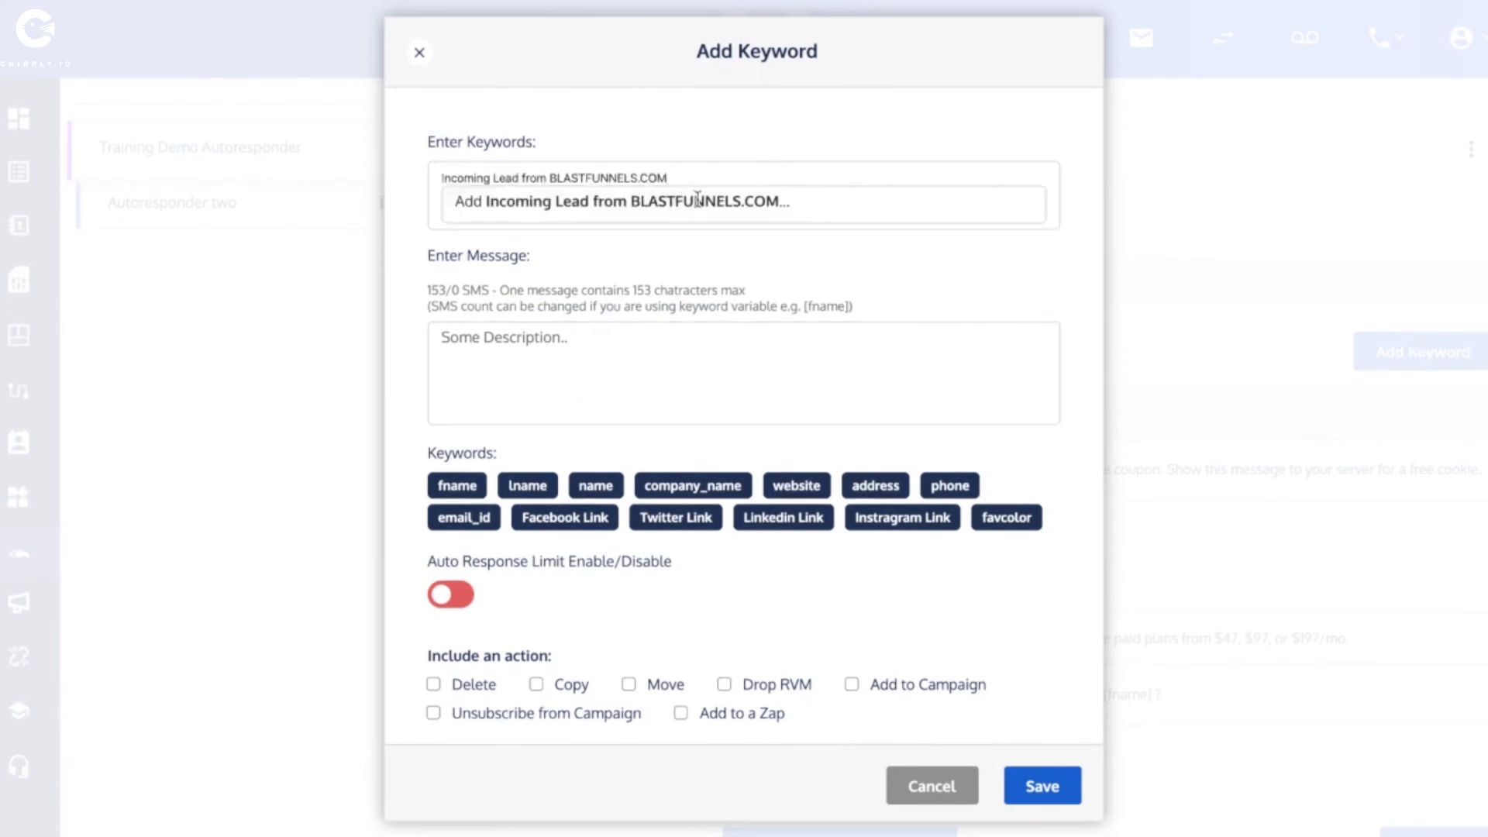
click(698, 200)
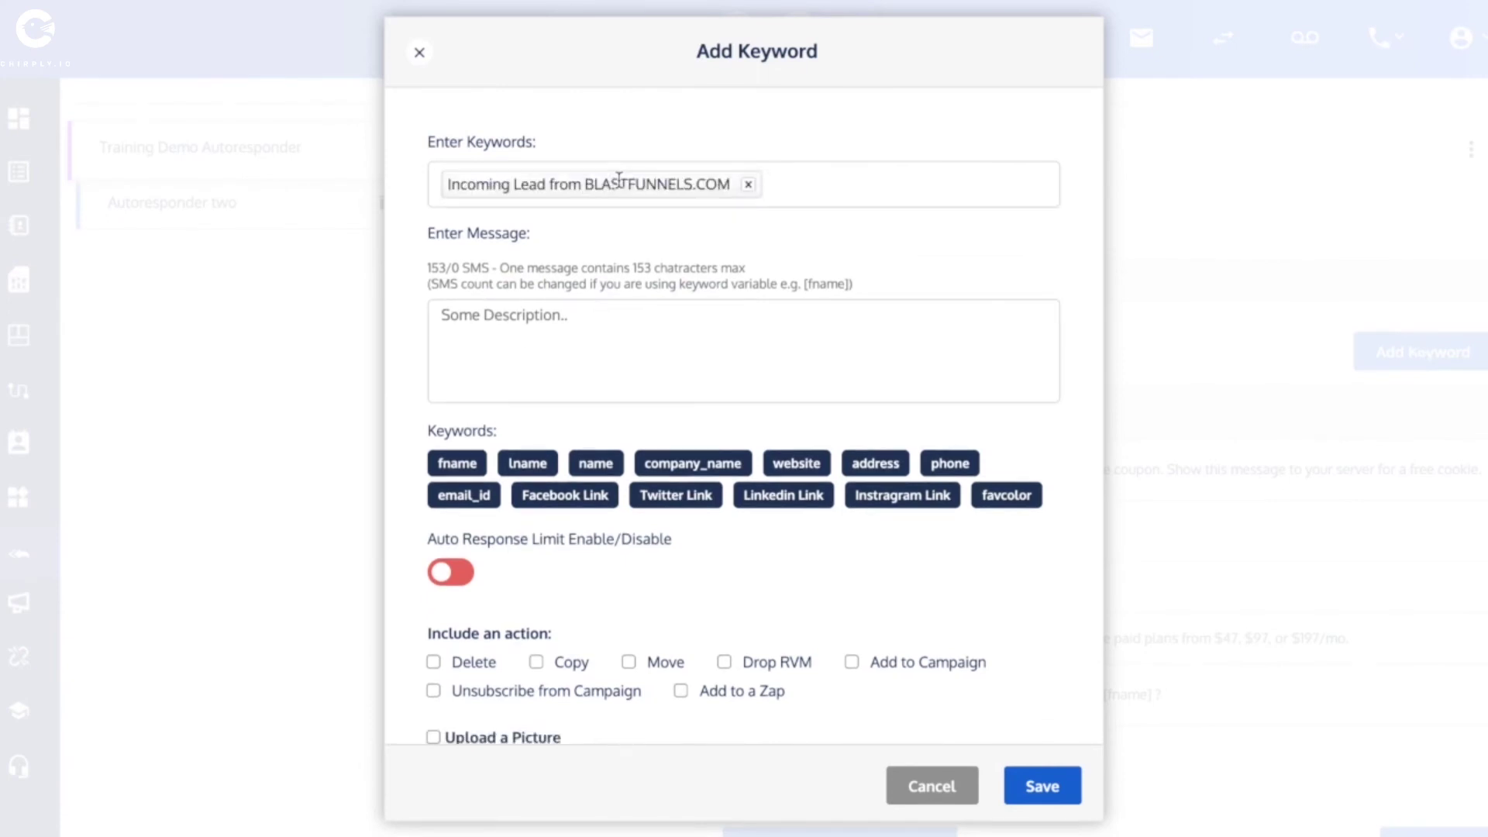
click(488, 321)
text(Hey you)
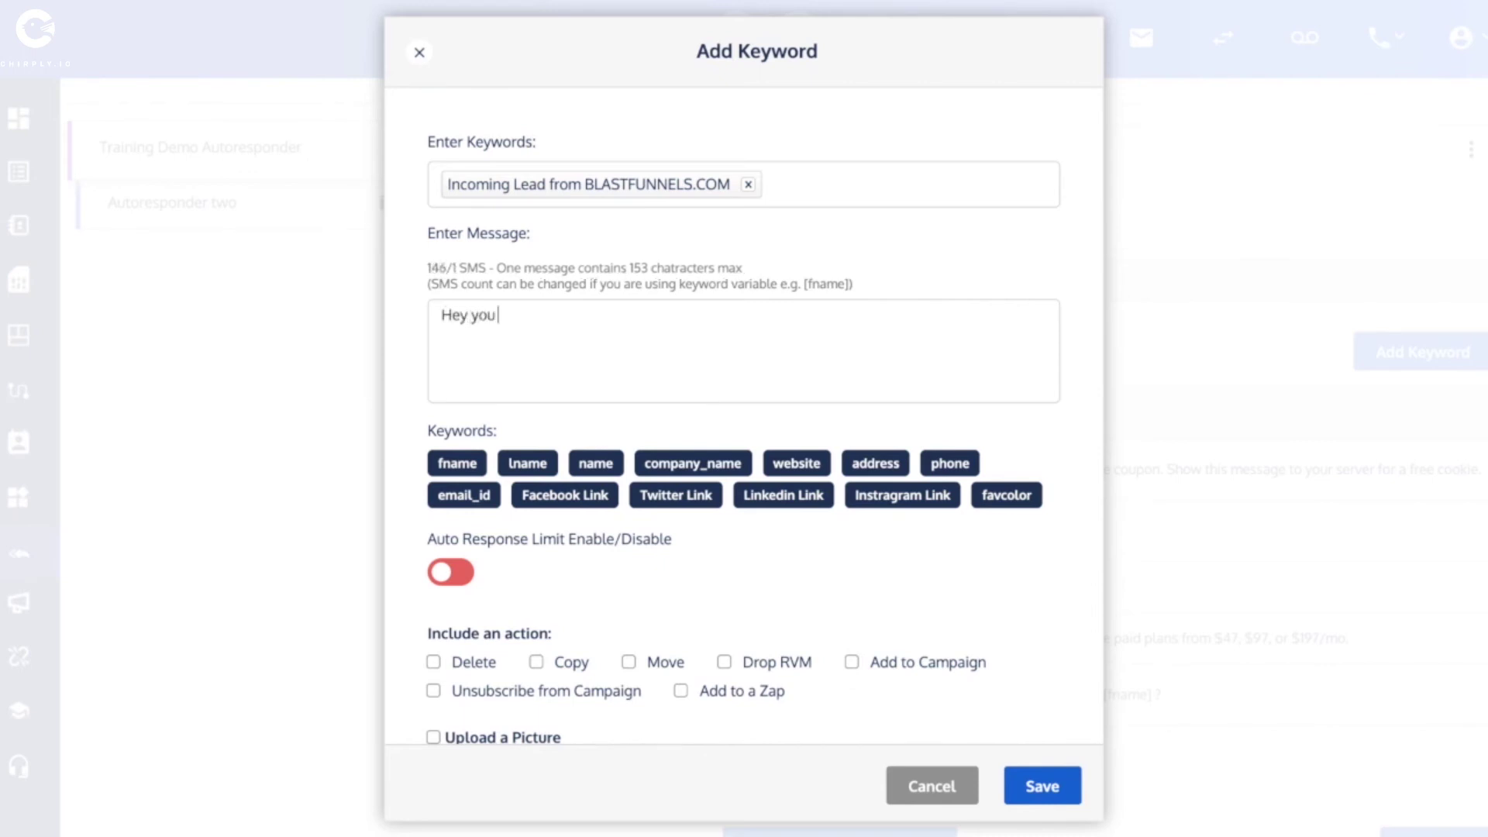
text( just requested a )
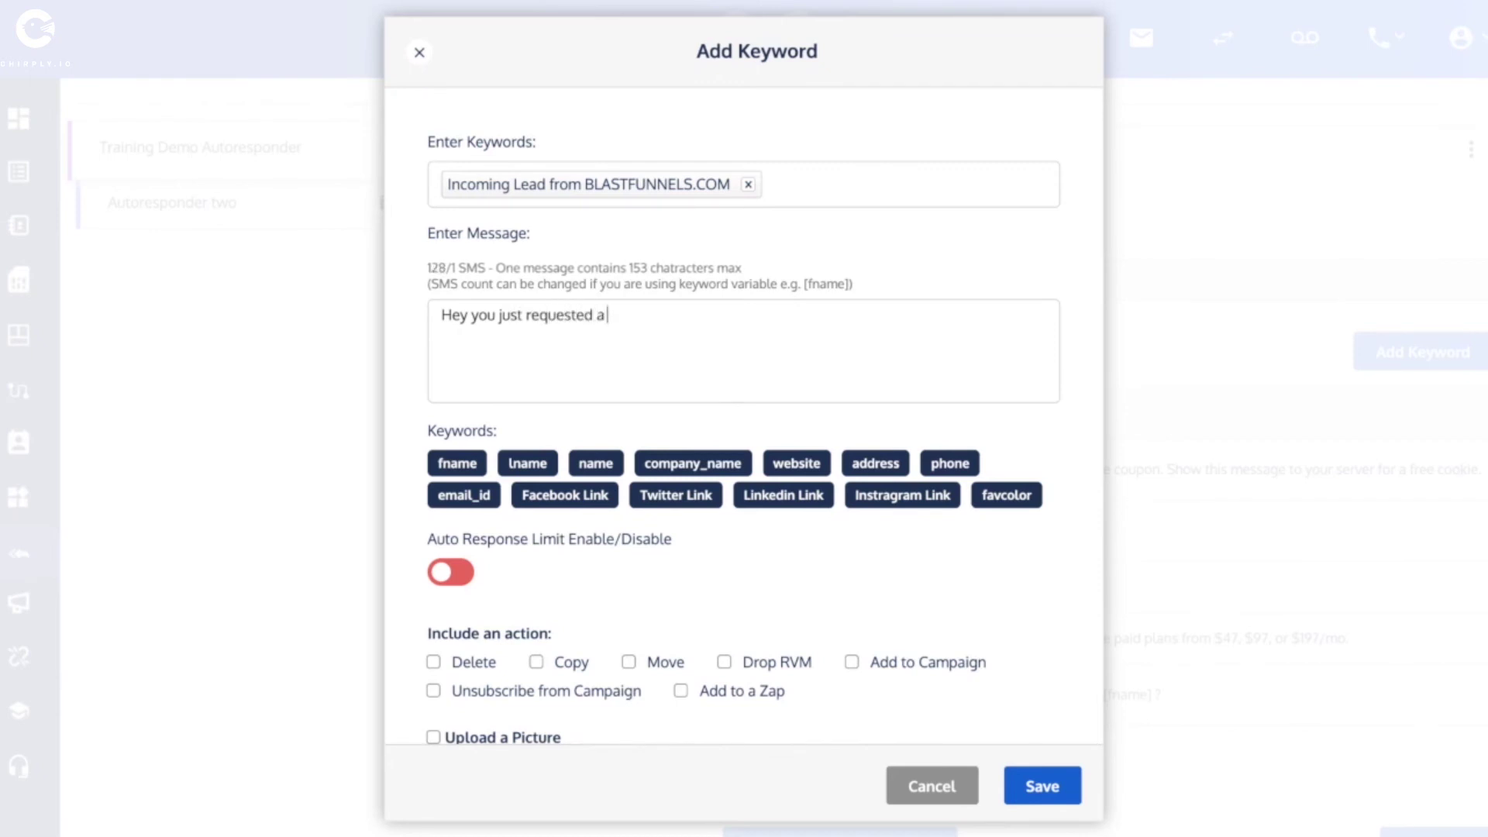
text(text messa)
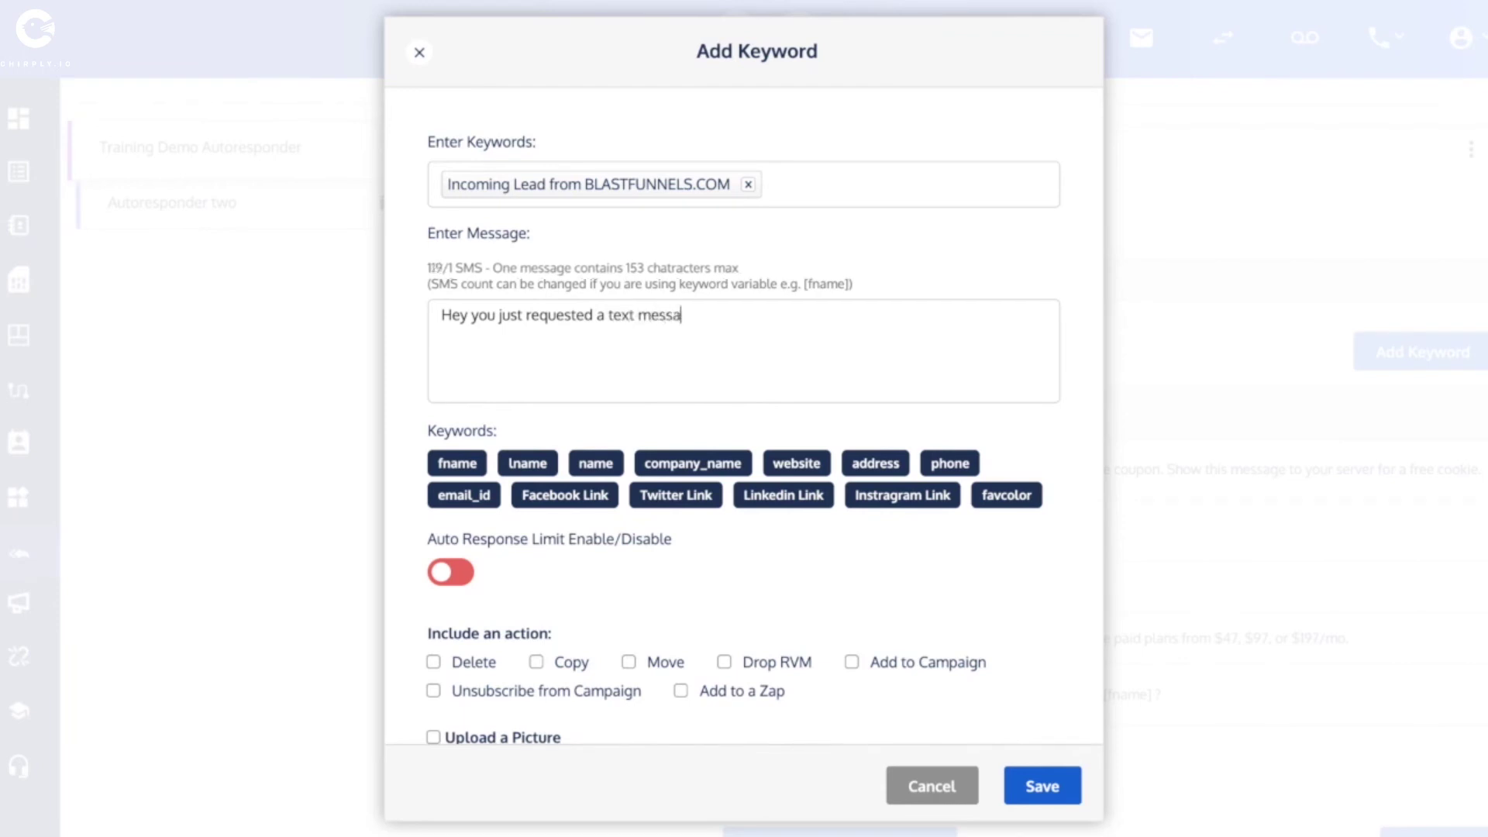
text(ge from B)
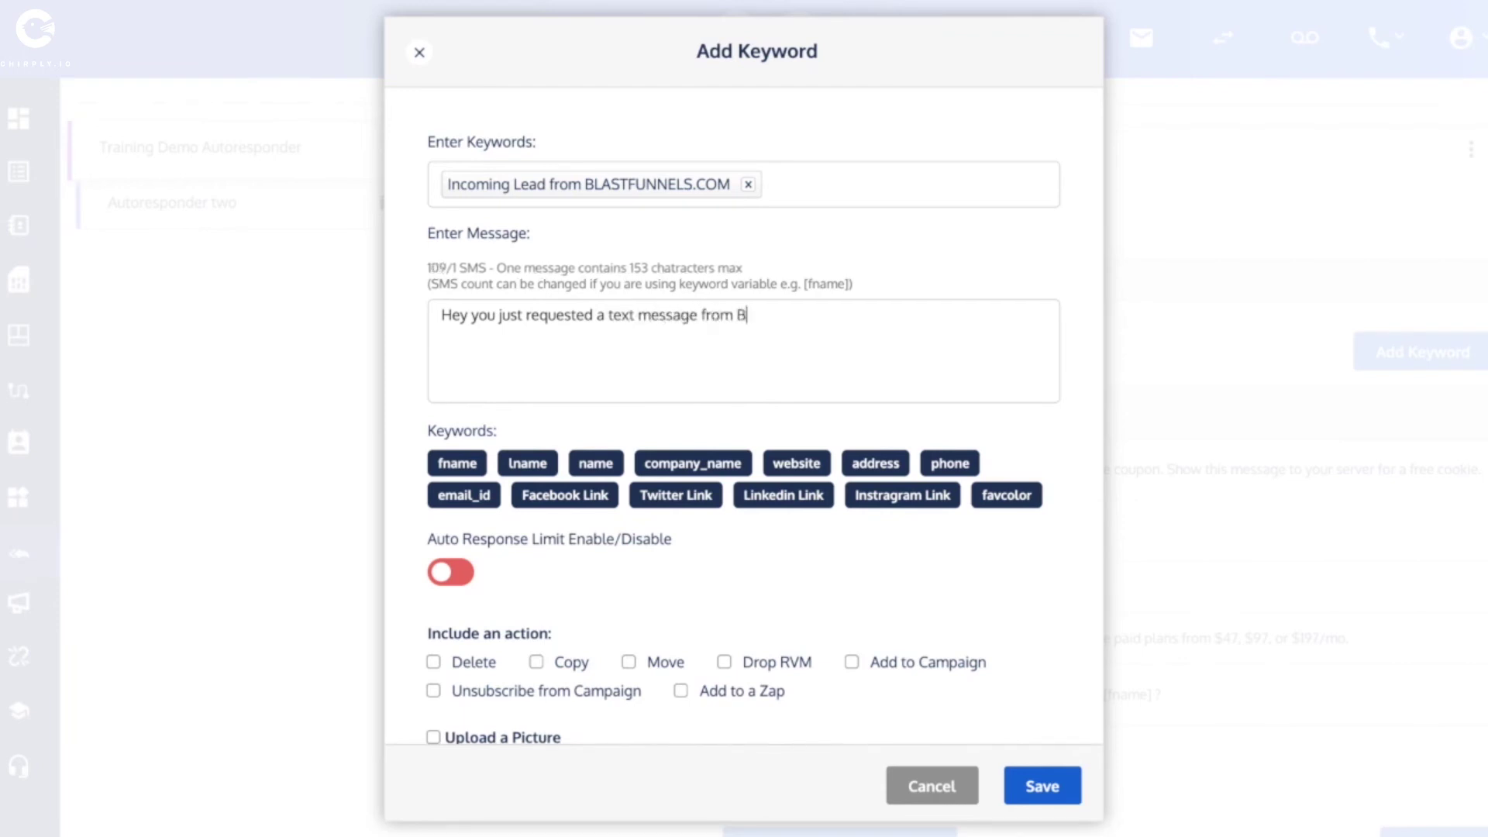
text(lastFunn)
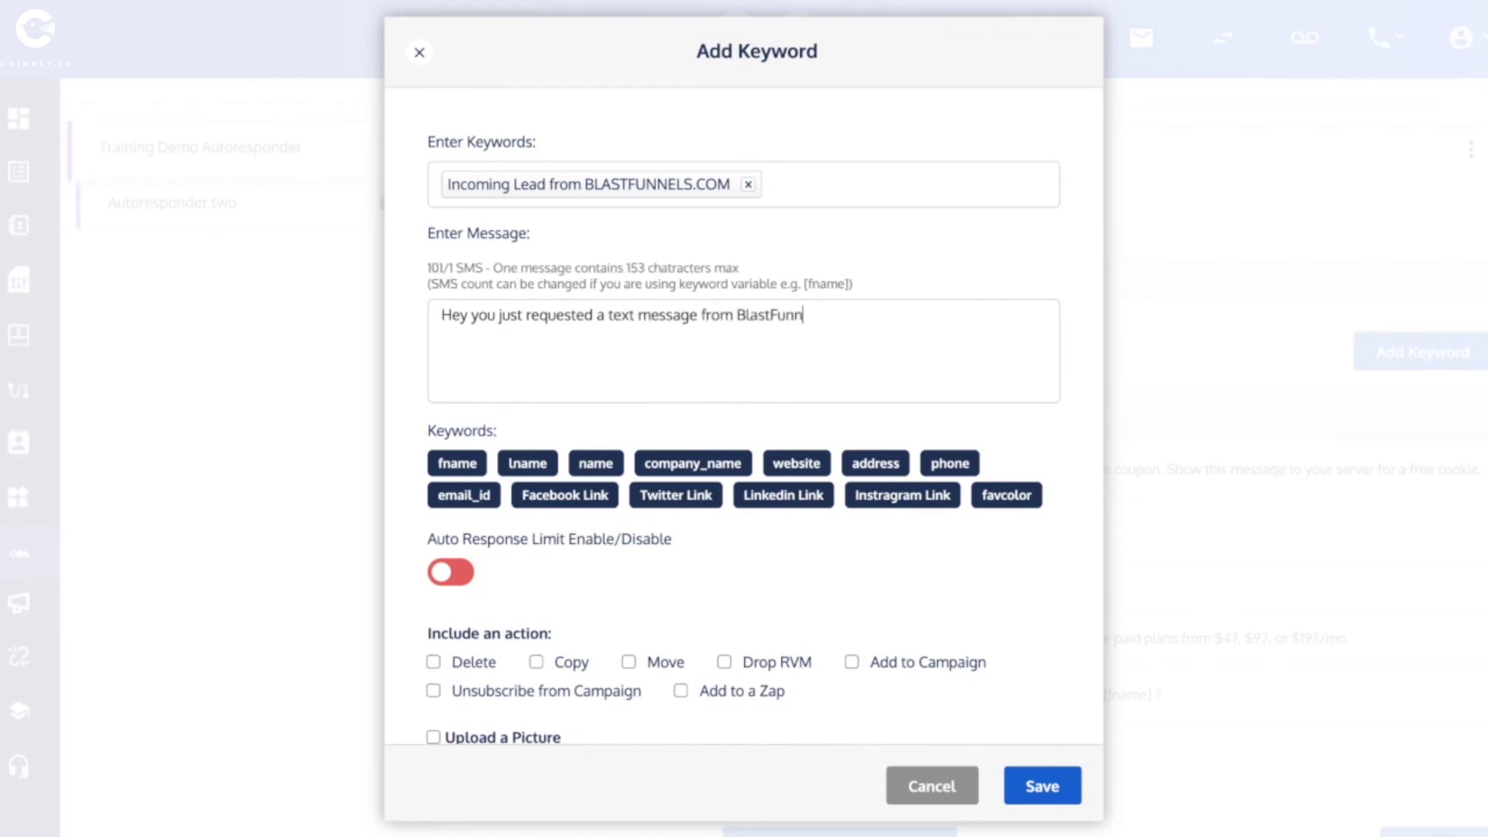
text(els.com. H)
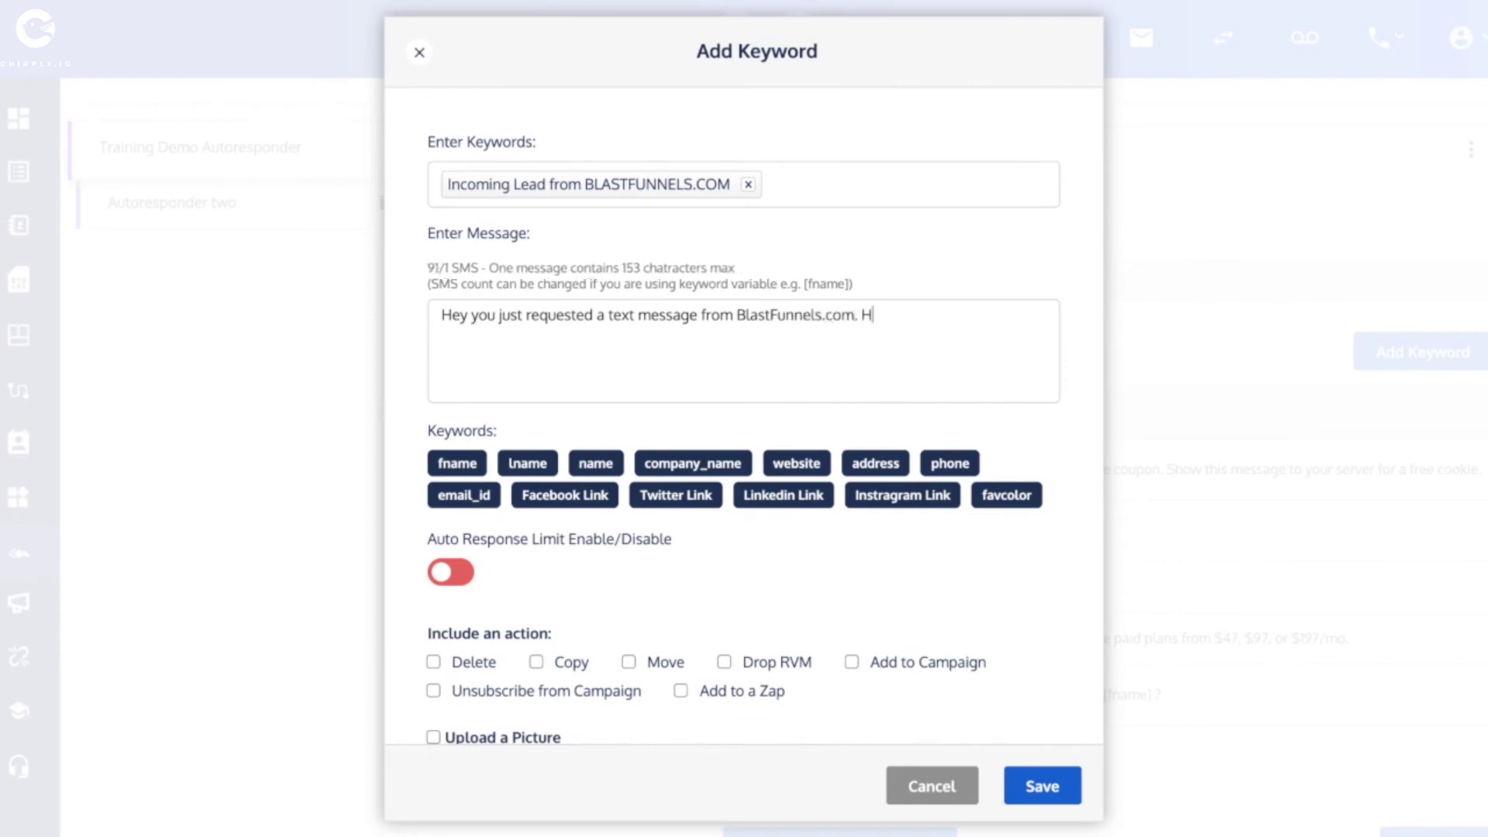
text(ow ca)
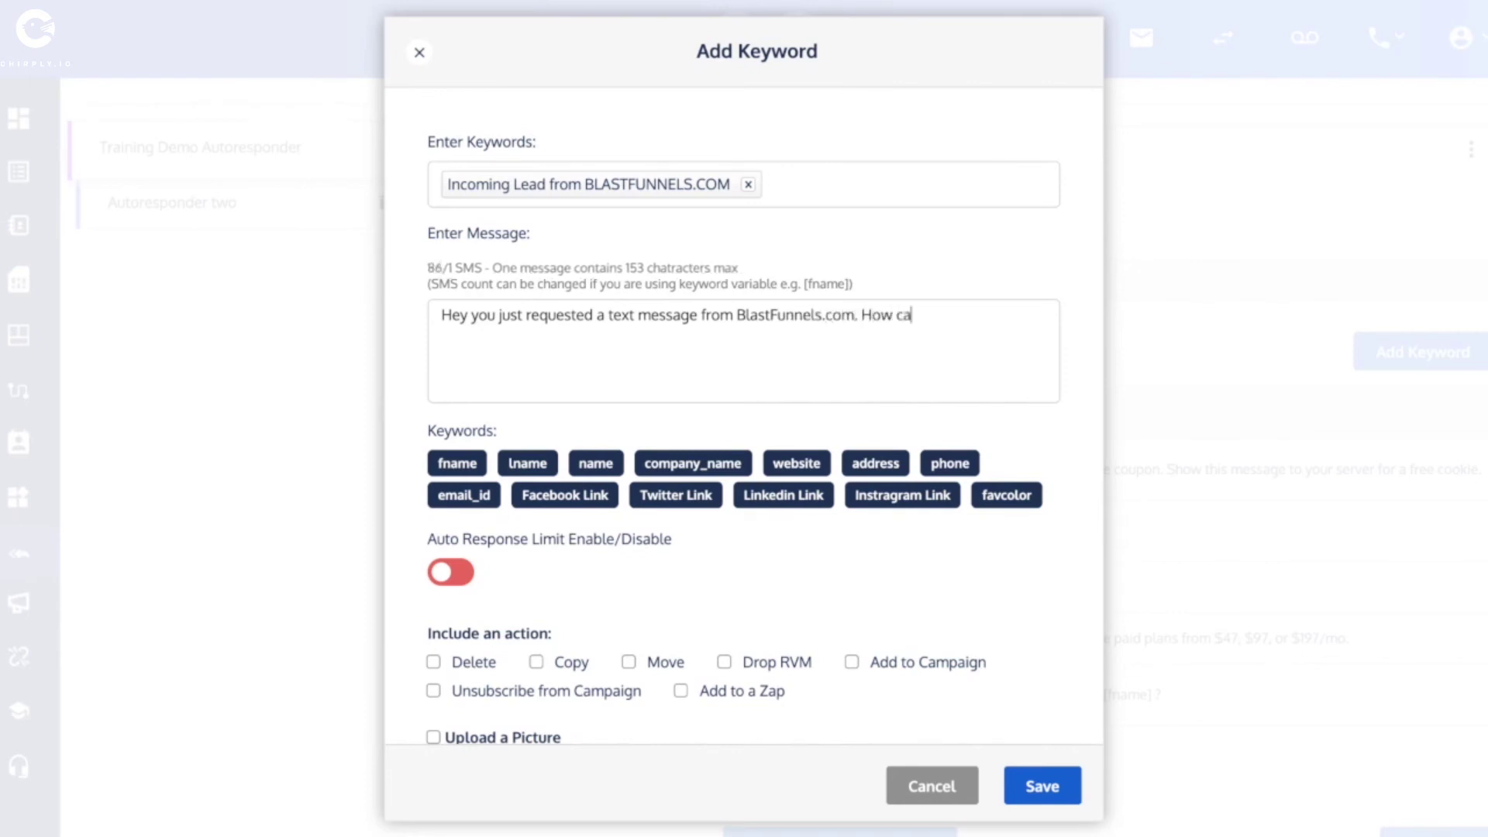
text(n I help you?)
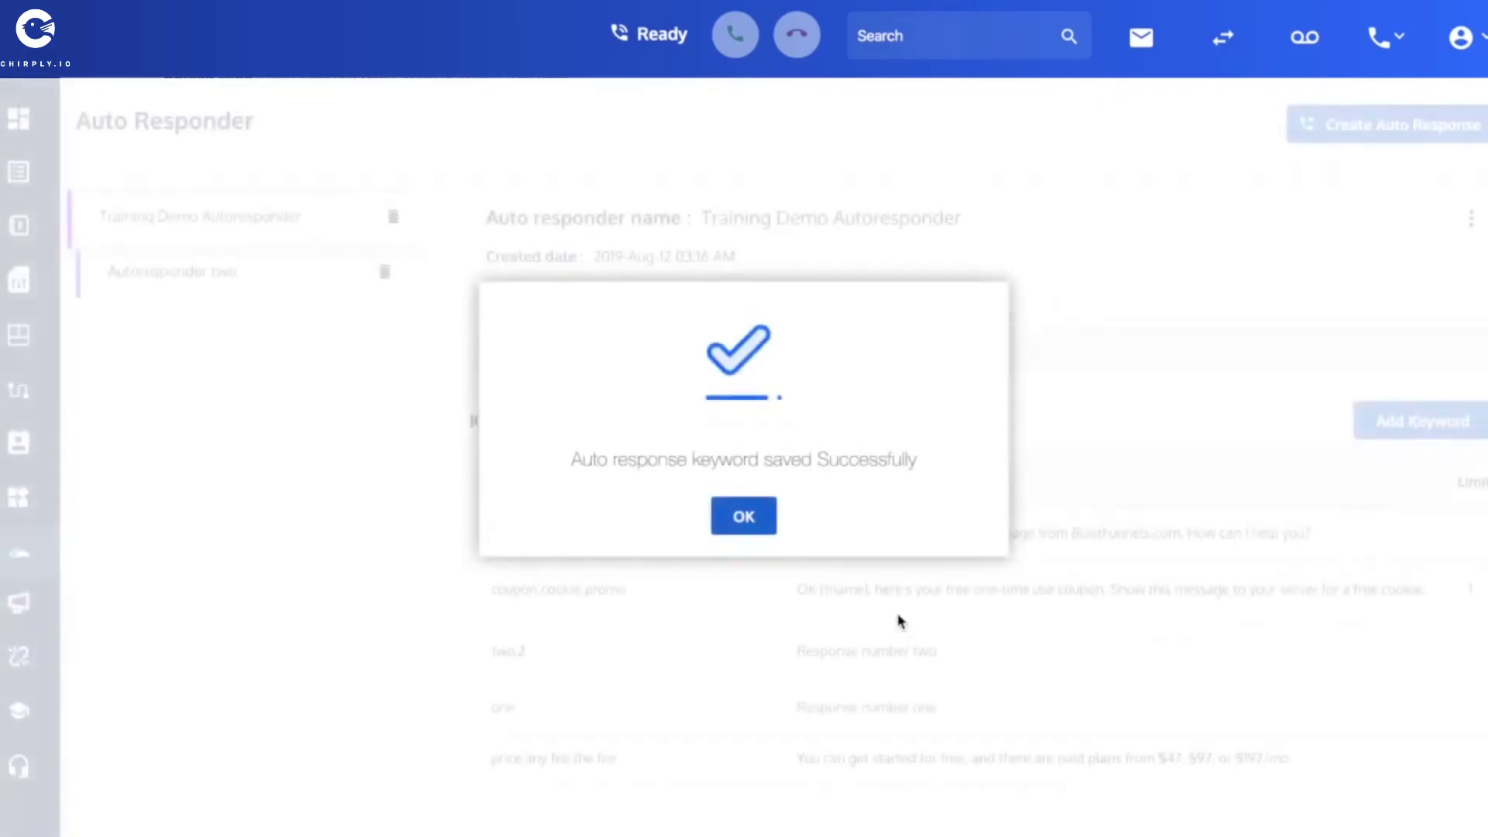
click(744, 515)
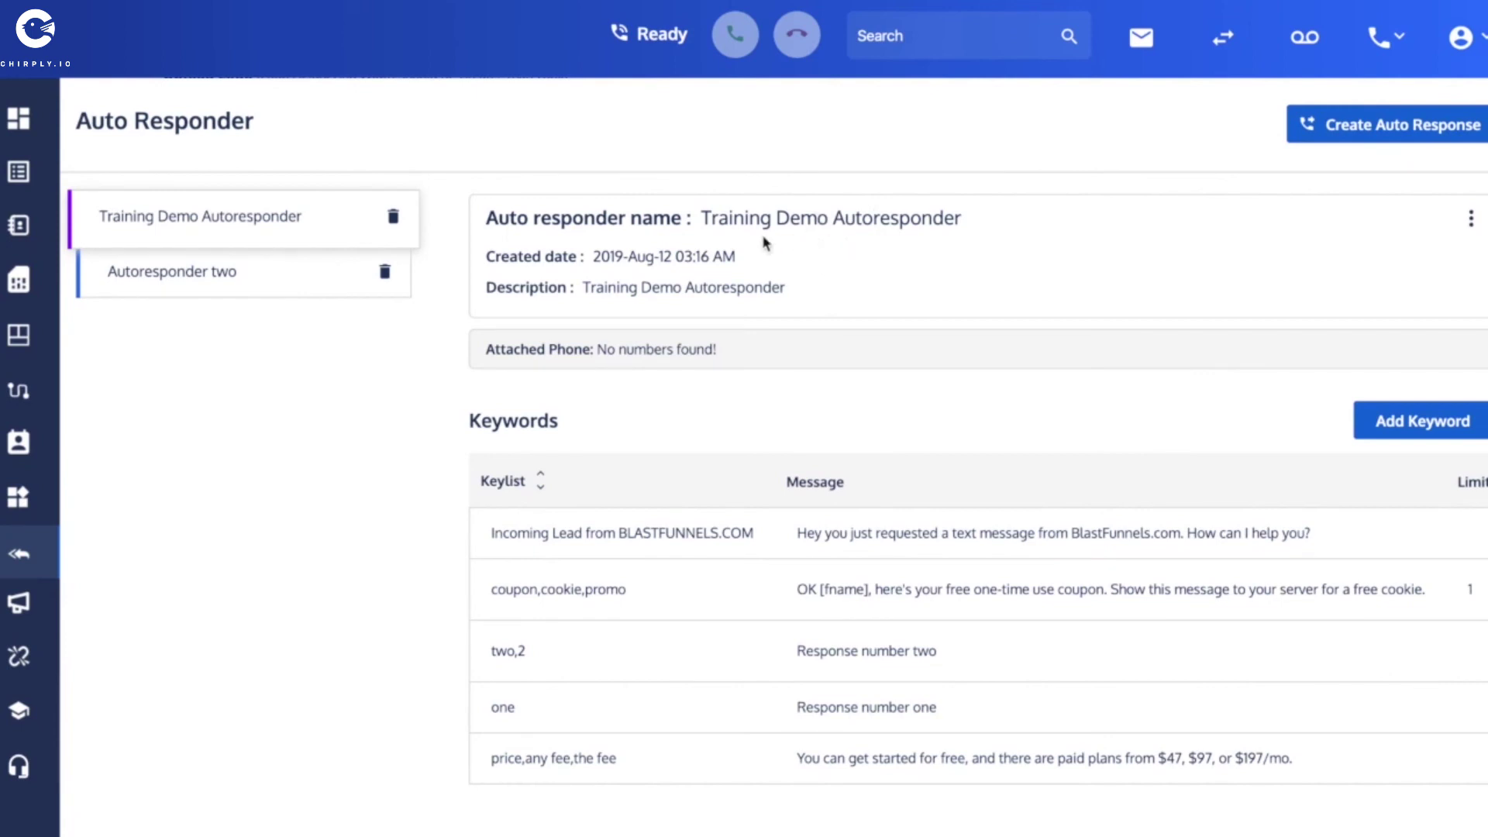
Review the autoresponder's description, then go to the Number Management page.
drag(585, 288, 790, 287)
click(762, 288)
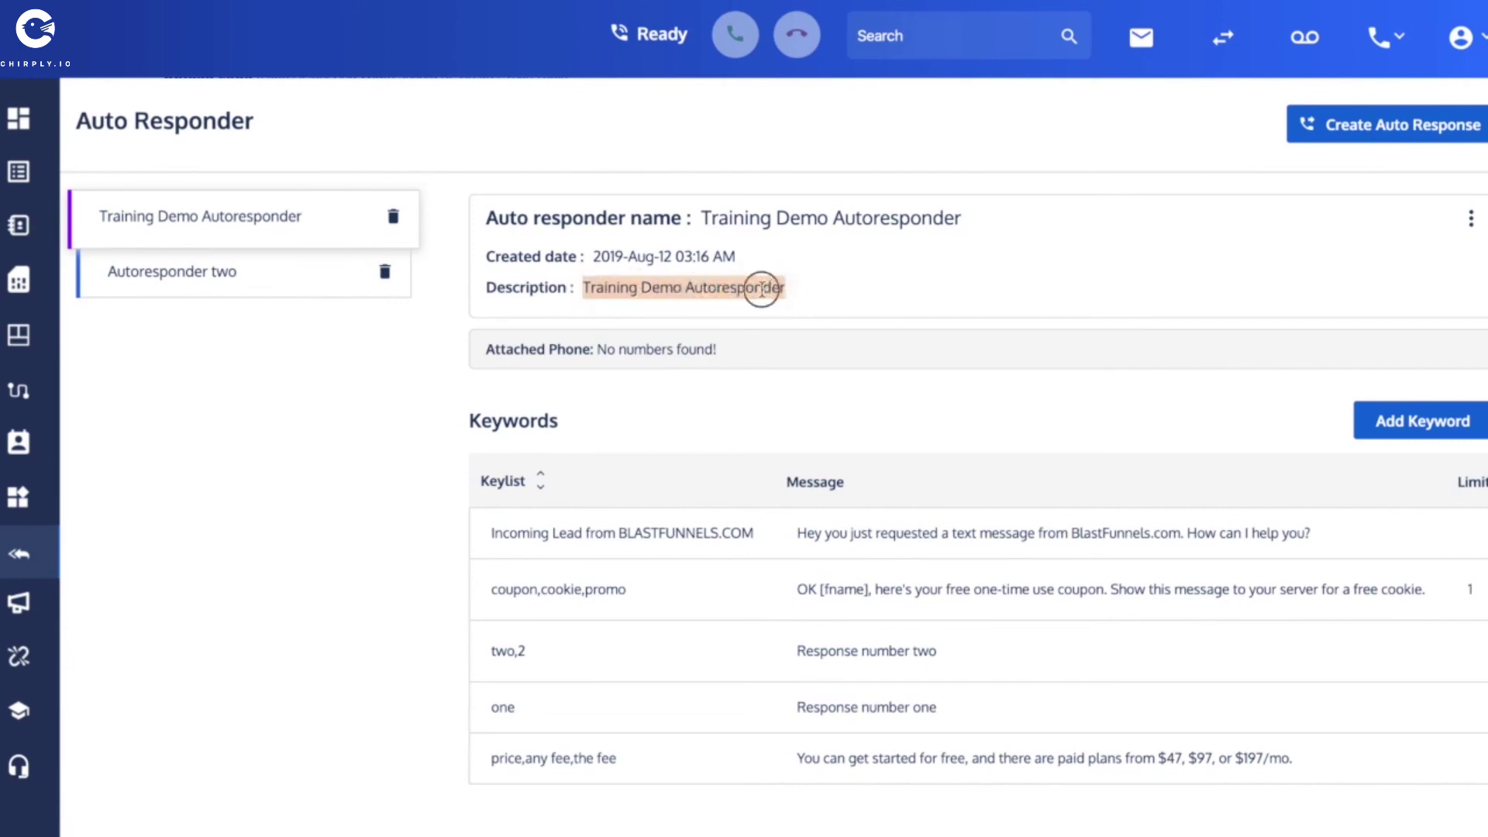
mouse_move(30, 174)
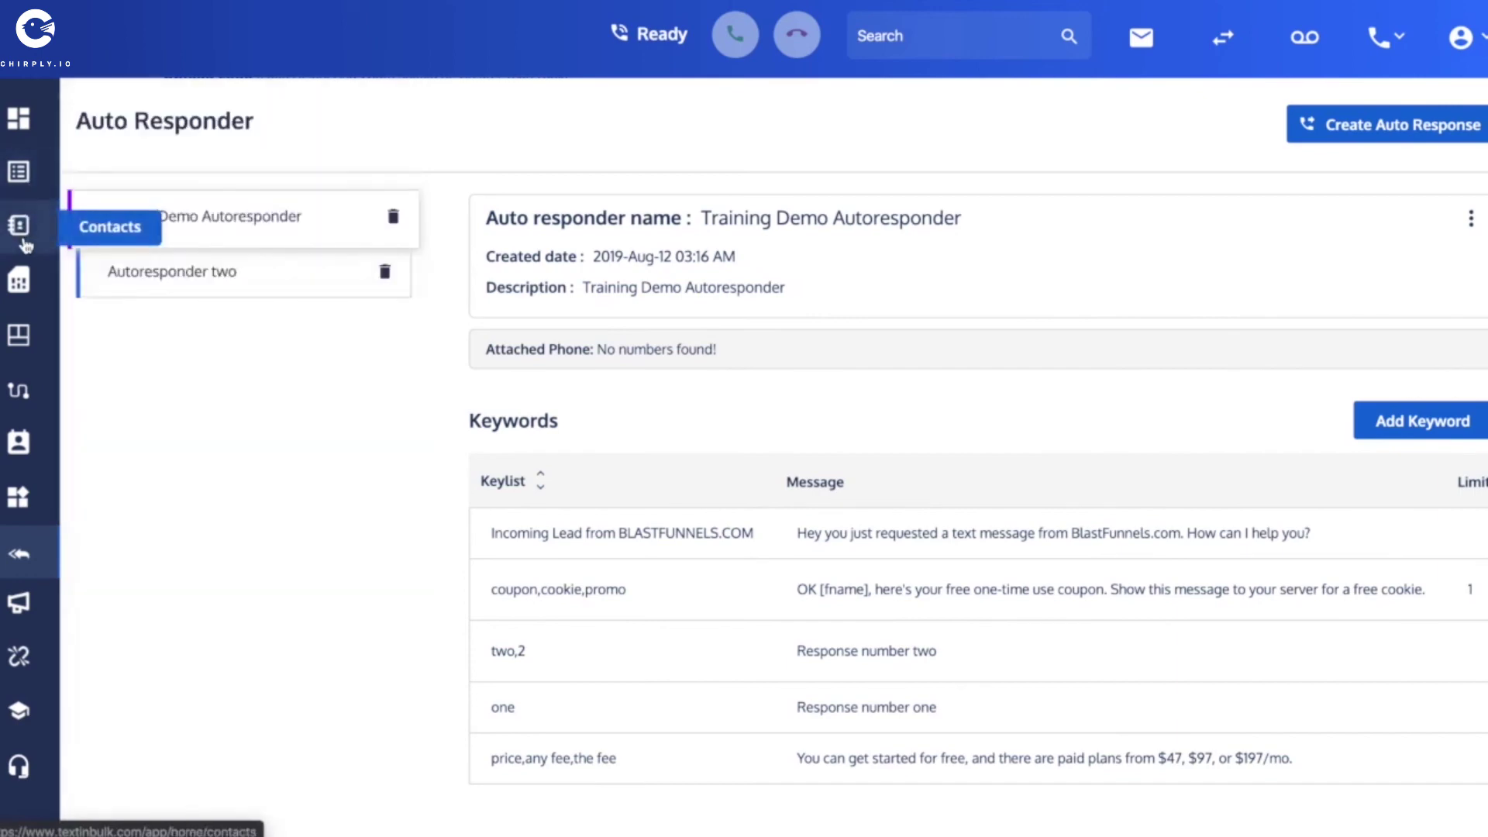
click(17, 281)
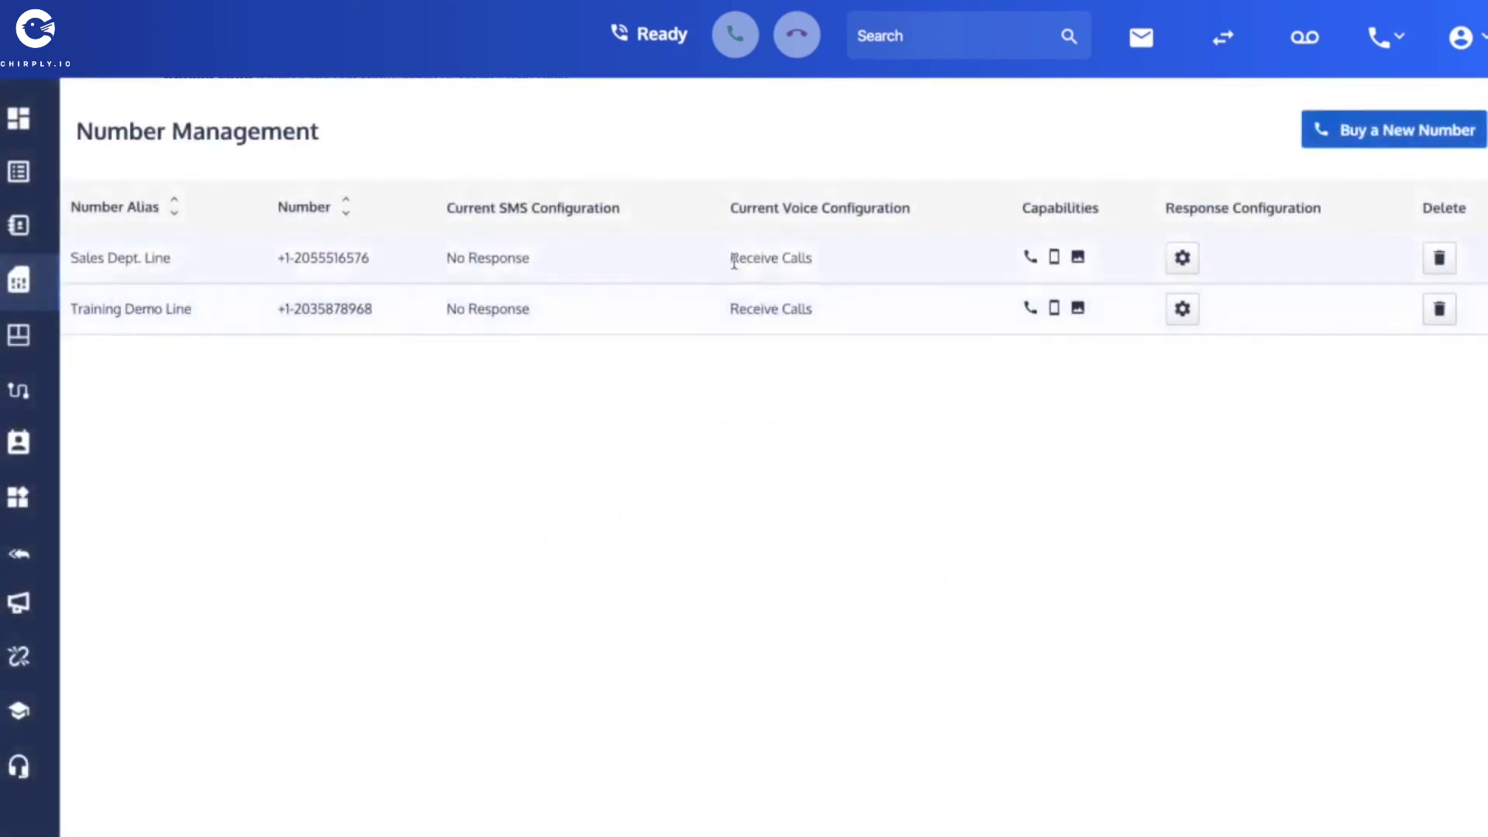
Set the Sales Dept. Line's SMS Response Type to Auto Response using Training Demo Autoresponder.
click(1186, 264)
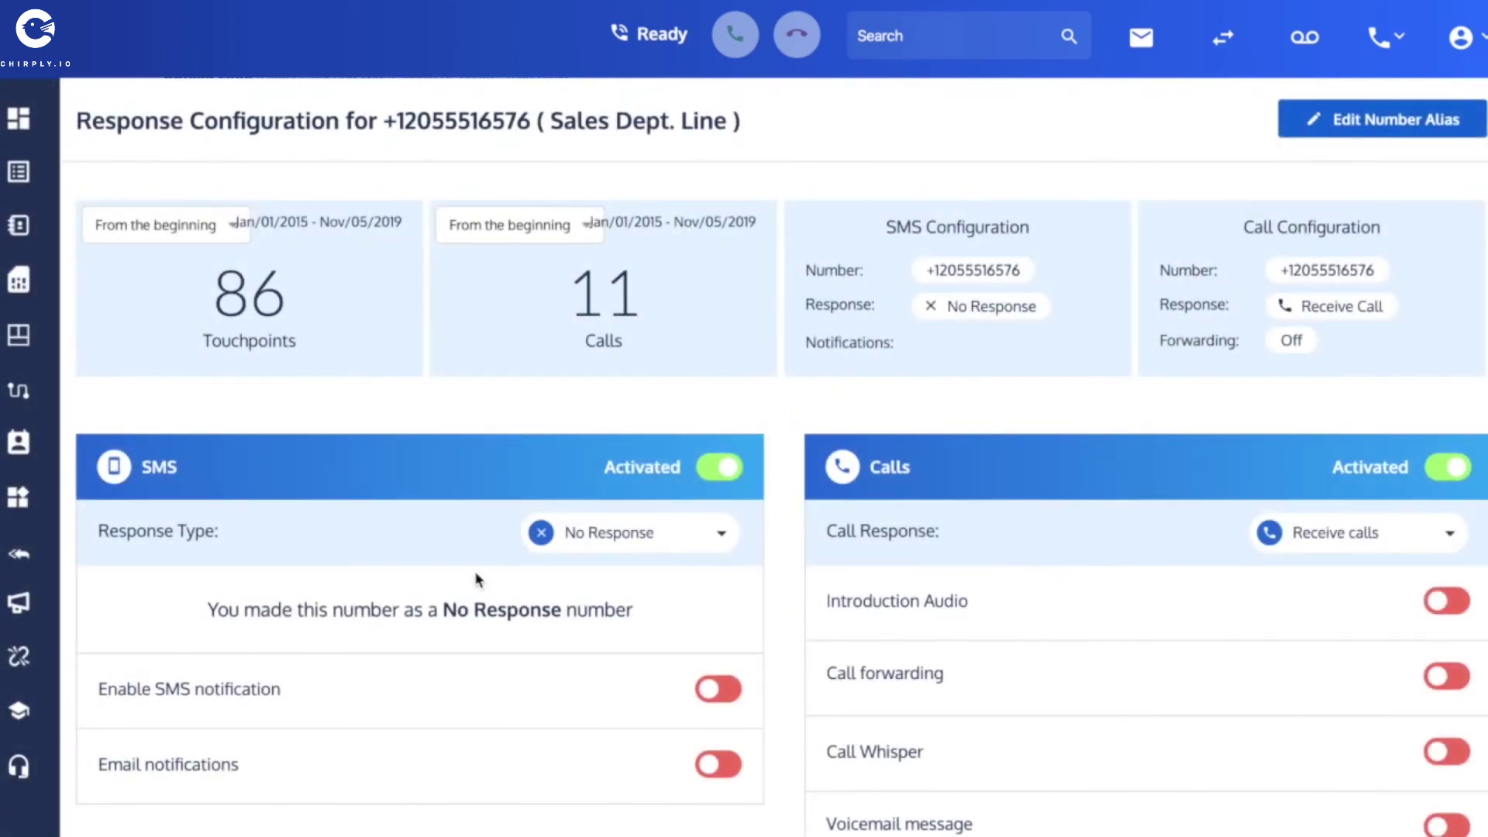
scroll(930, 372, down, 1)
click(716, 456)
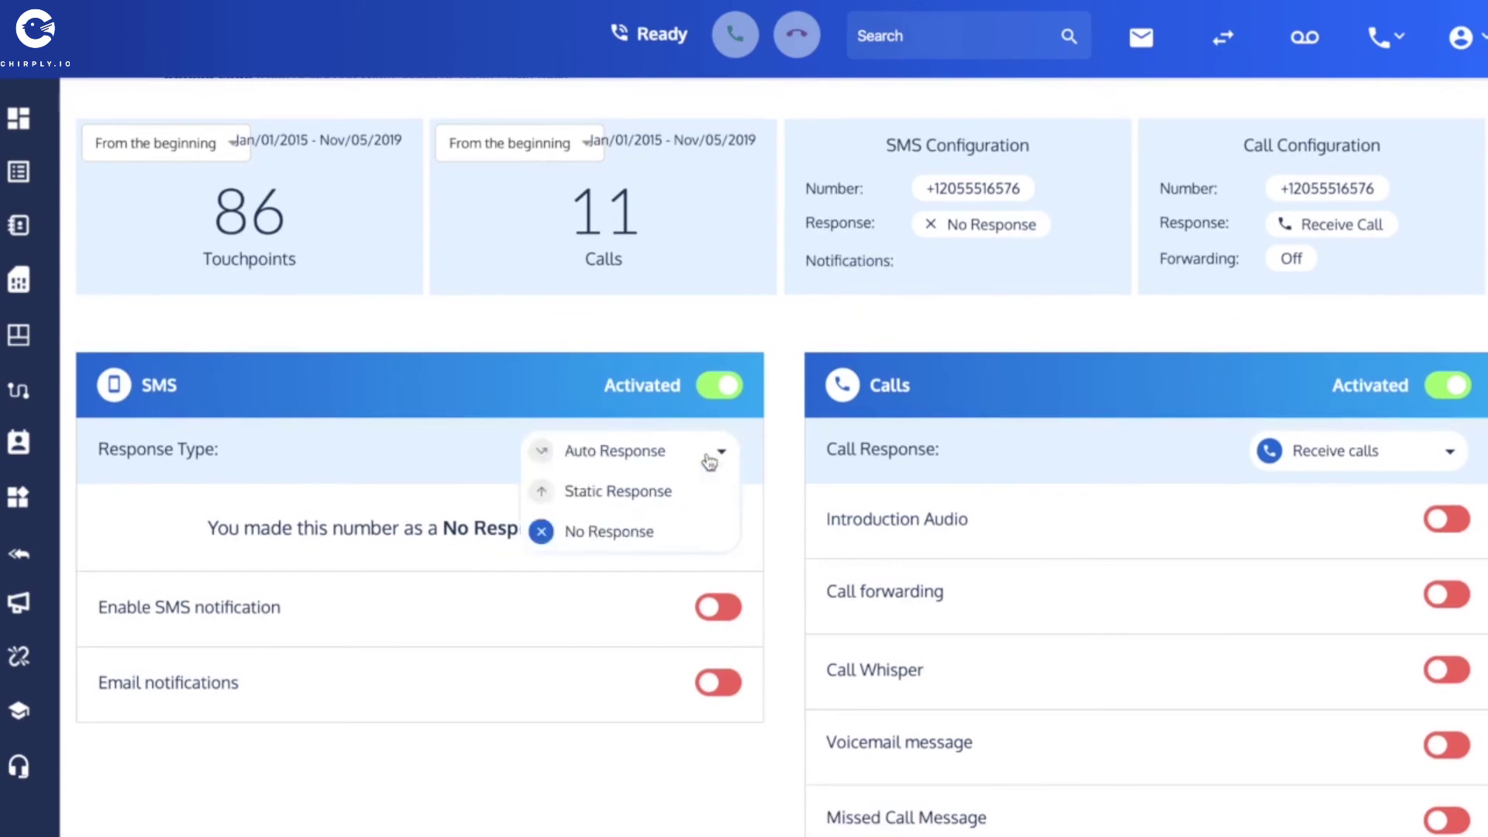
click(624, 455)
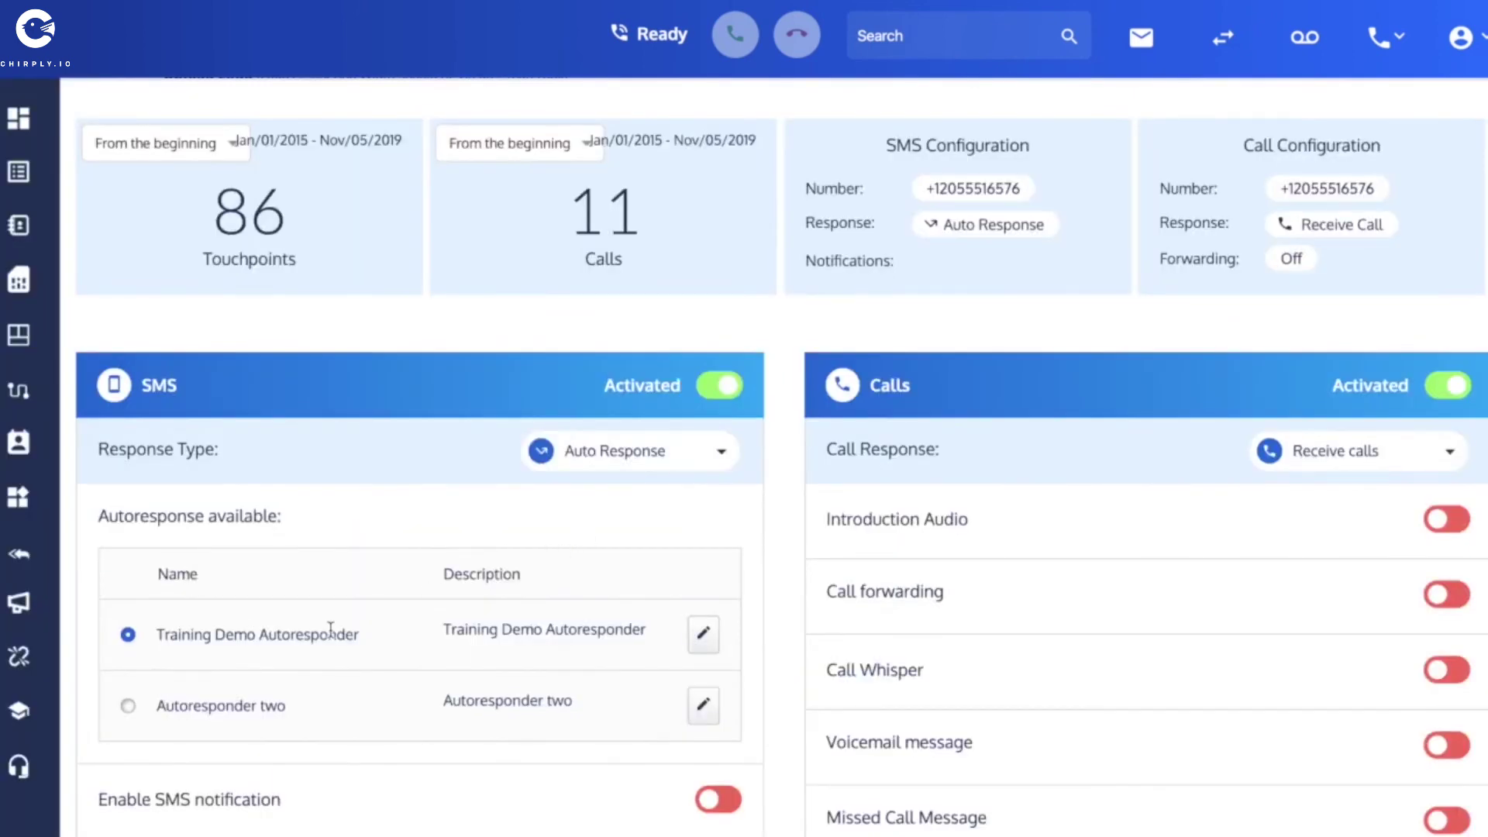
scroll(331, 628, down, 2)
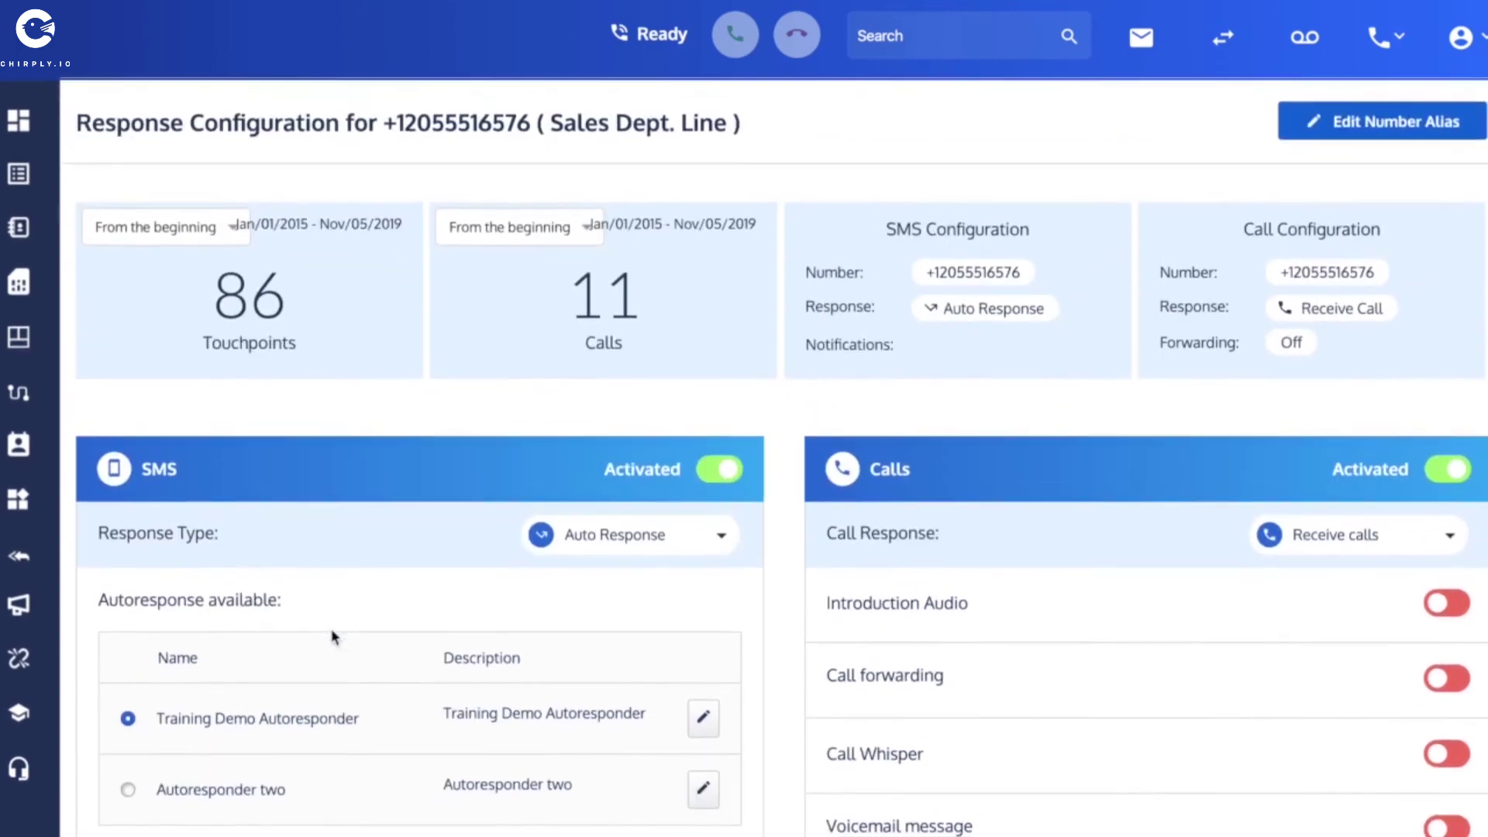
scroll(333, 637, down, 2)
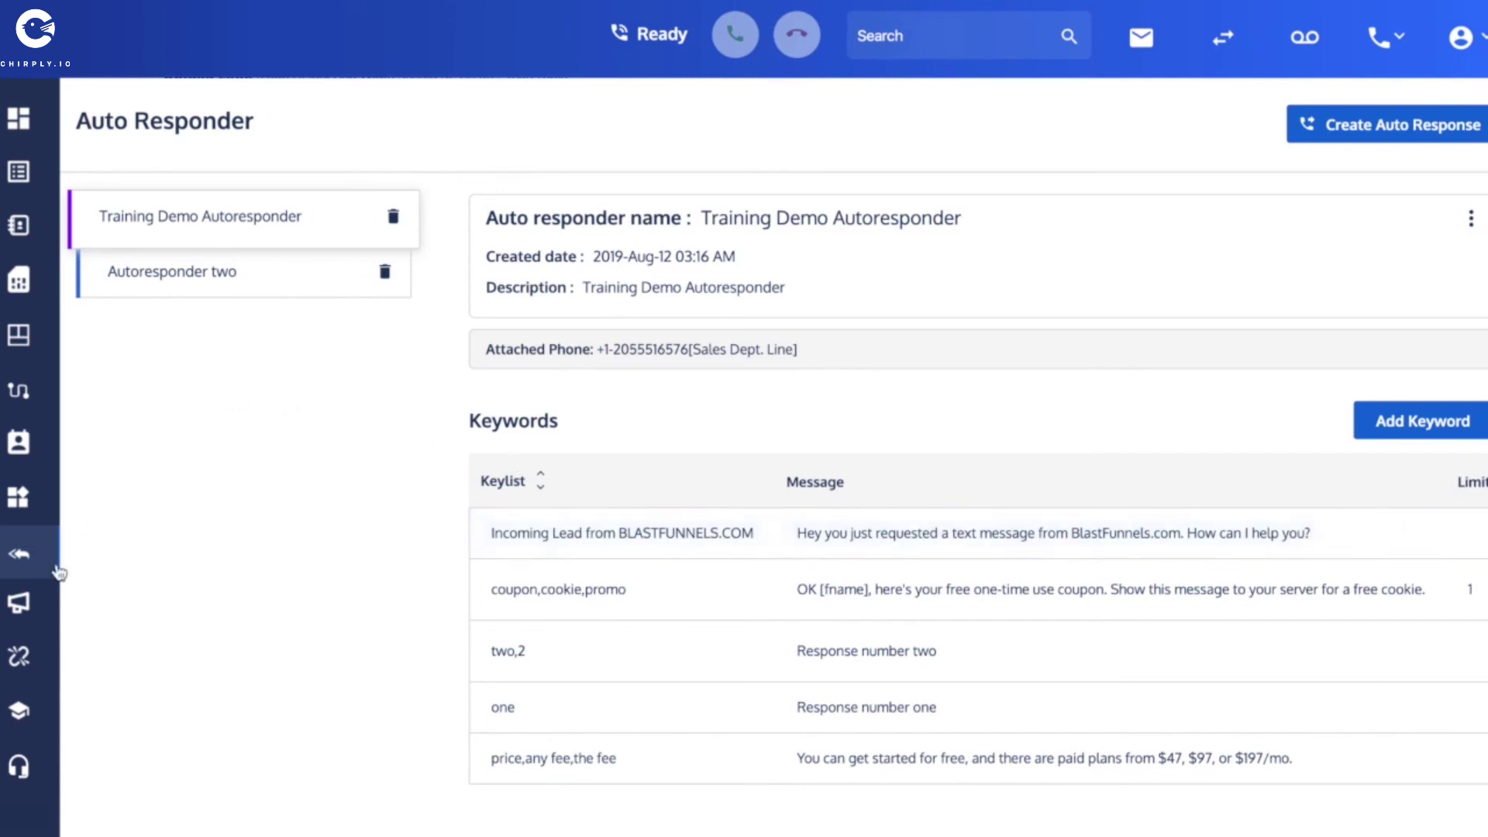
Open the blastfunnels.com widget for editing at its schedule step.
click(20, 505)
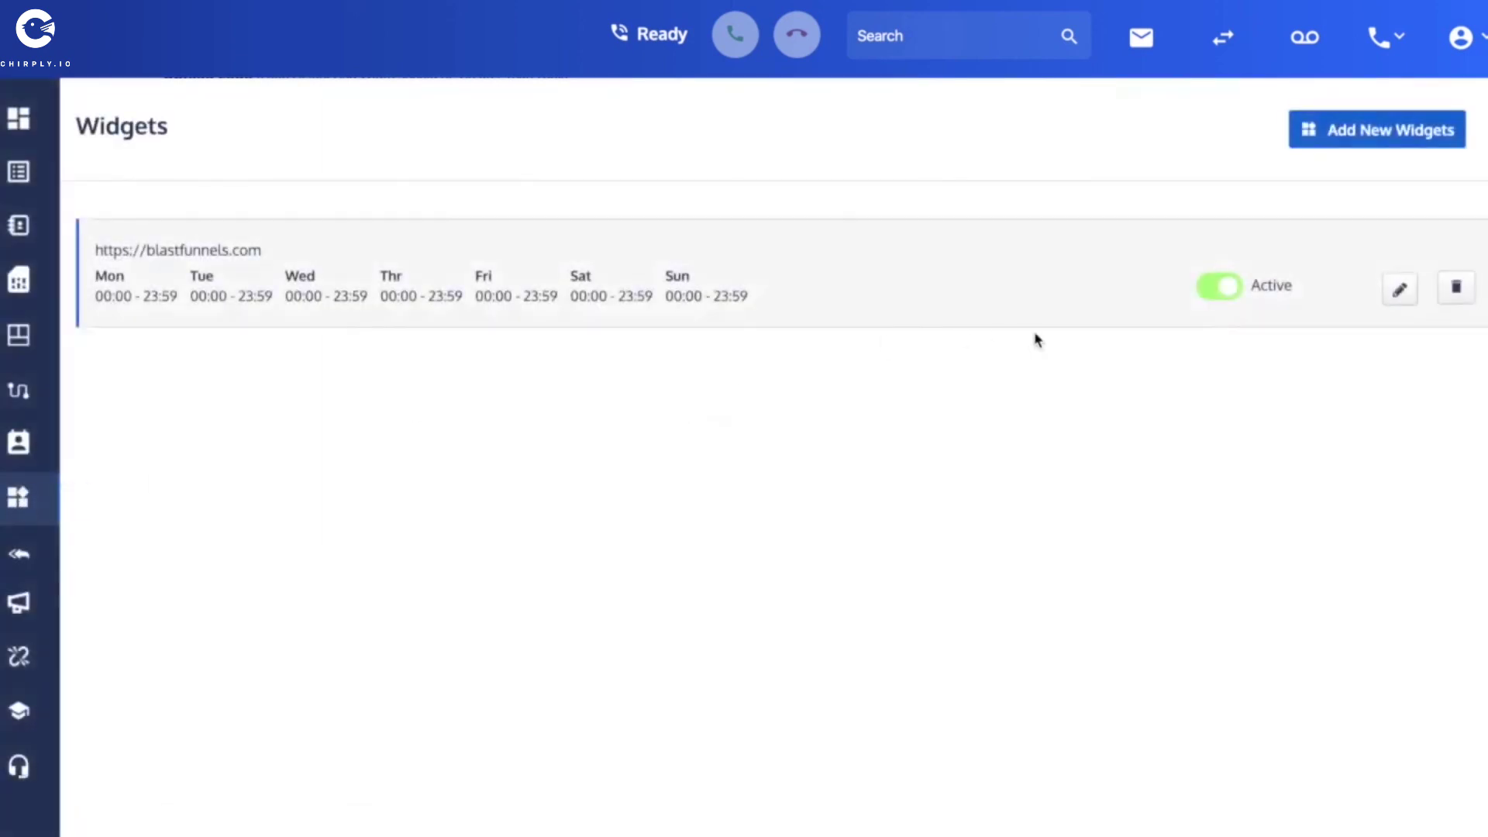
click(1404, 292)
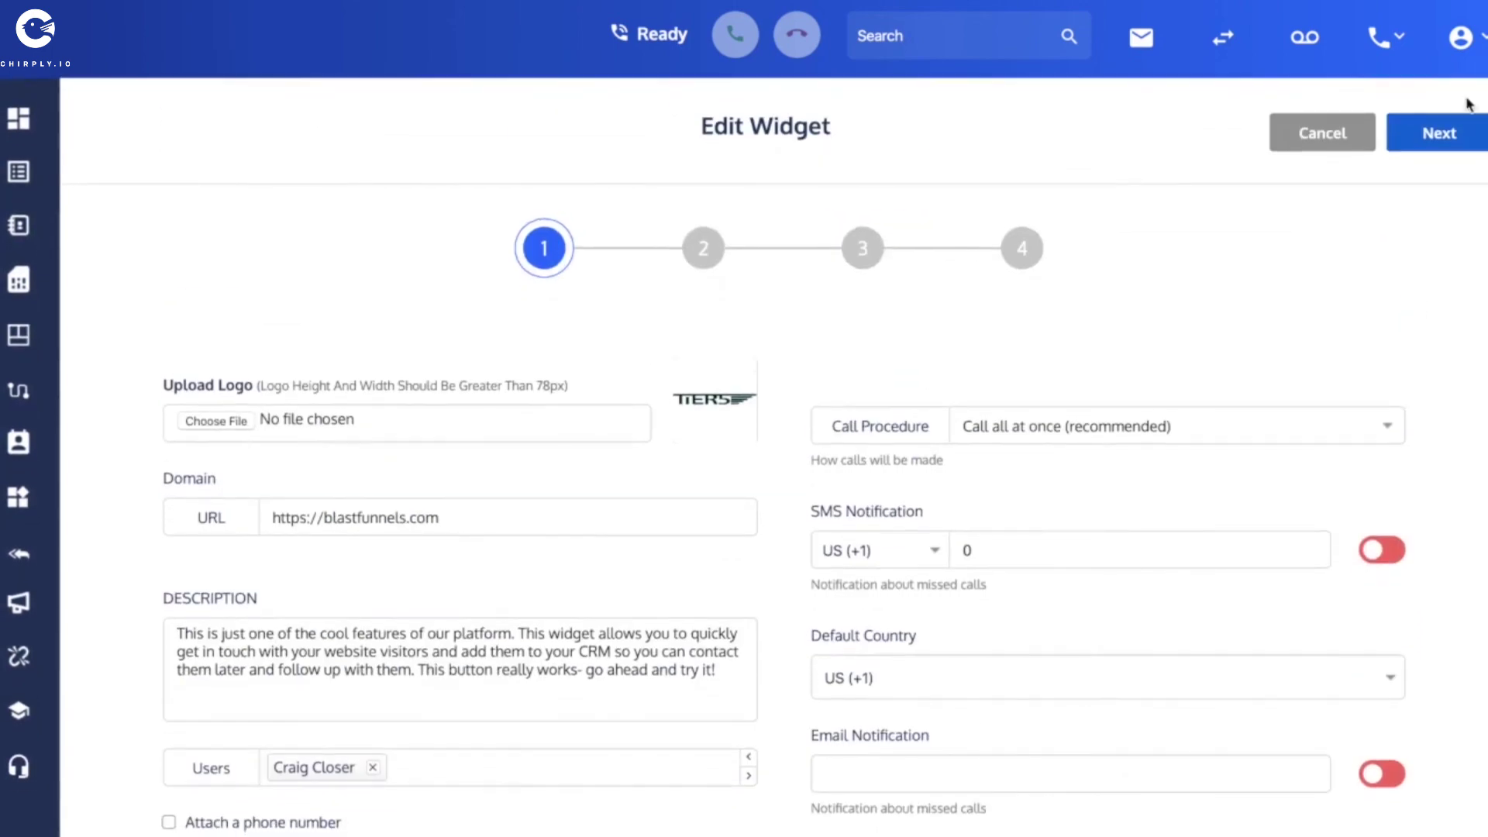
click(1446, 149)
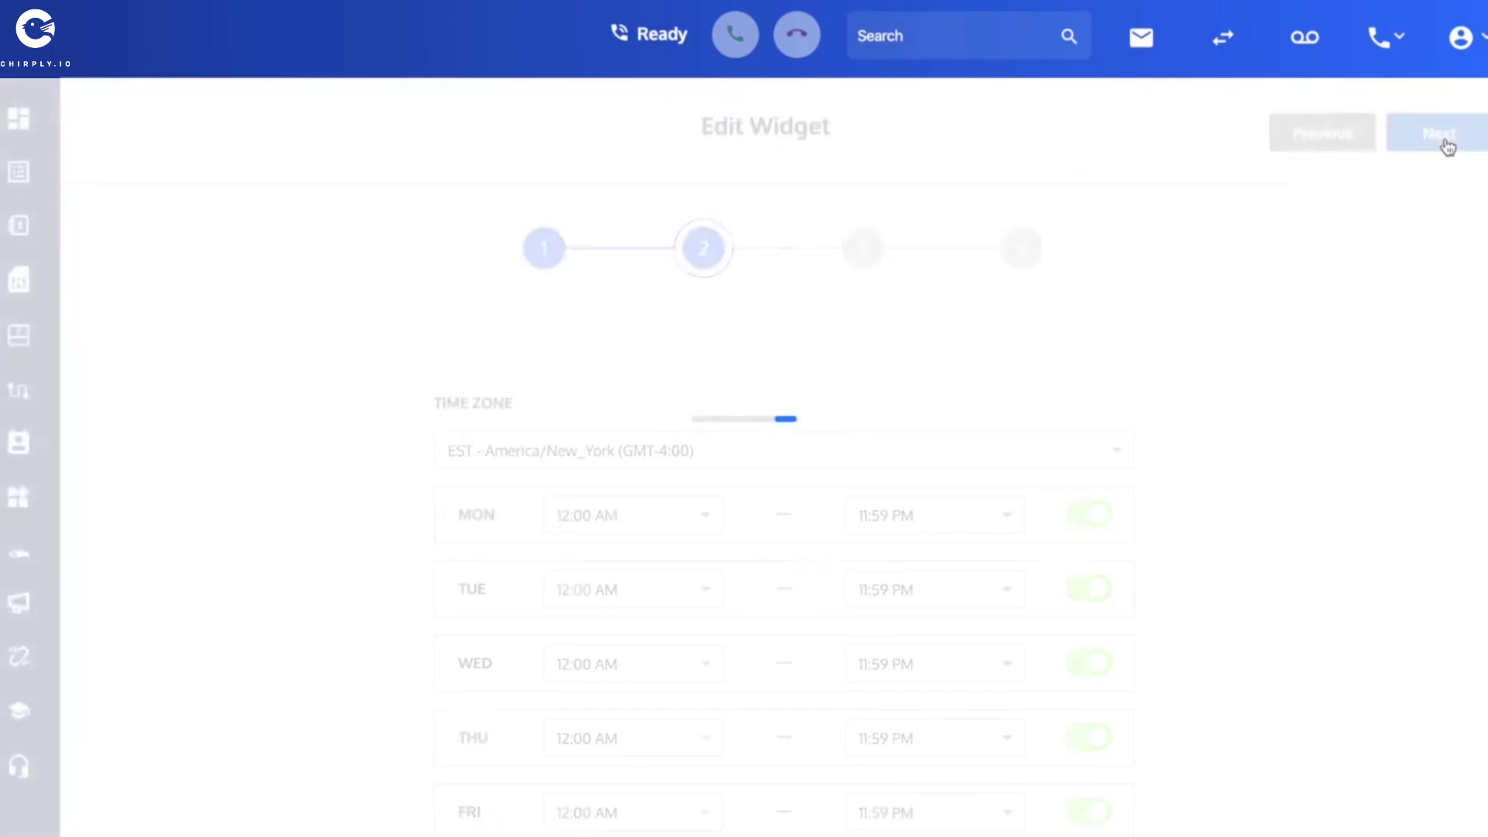
scroll(1306, 442, down, 2)
scroll(1308, 447, down, 1)
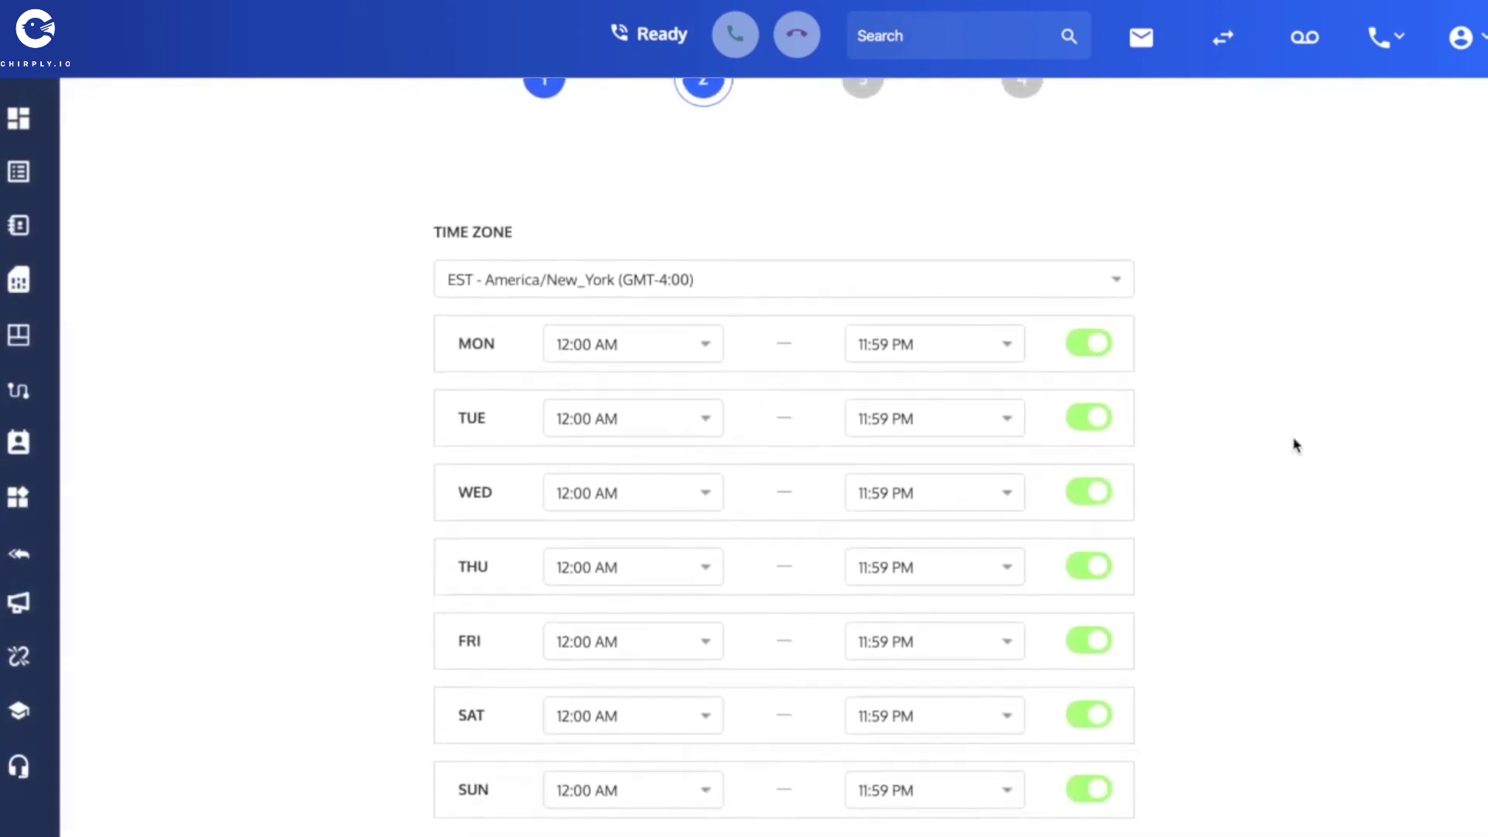
Disable availability on Monday, Tuesday, Friday, Saturday and Sunday.
click(1089, 346)
click(1101, 416)
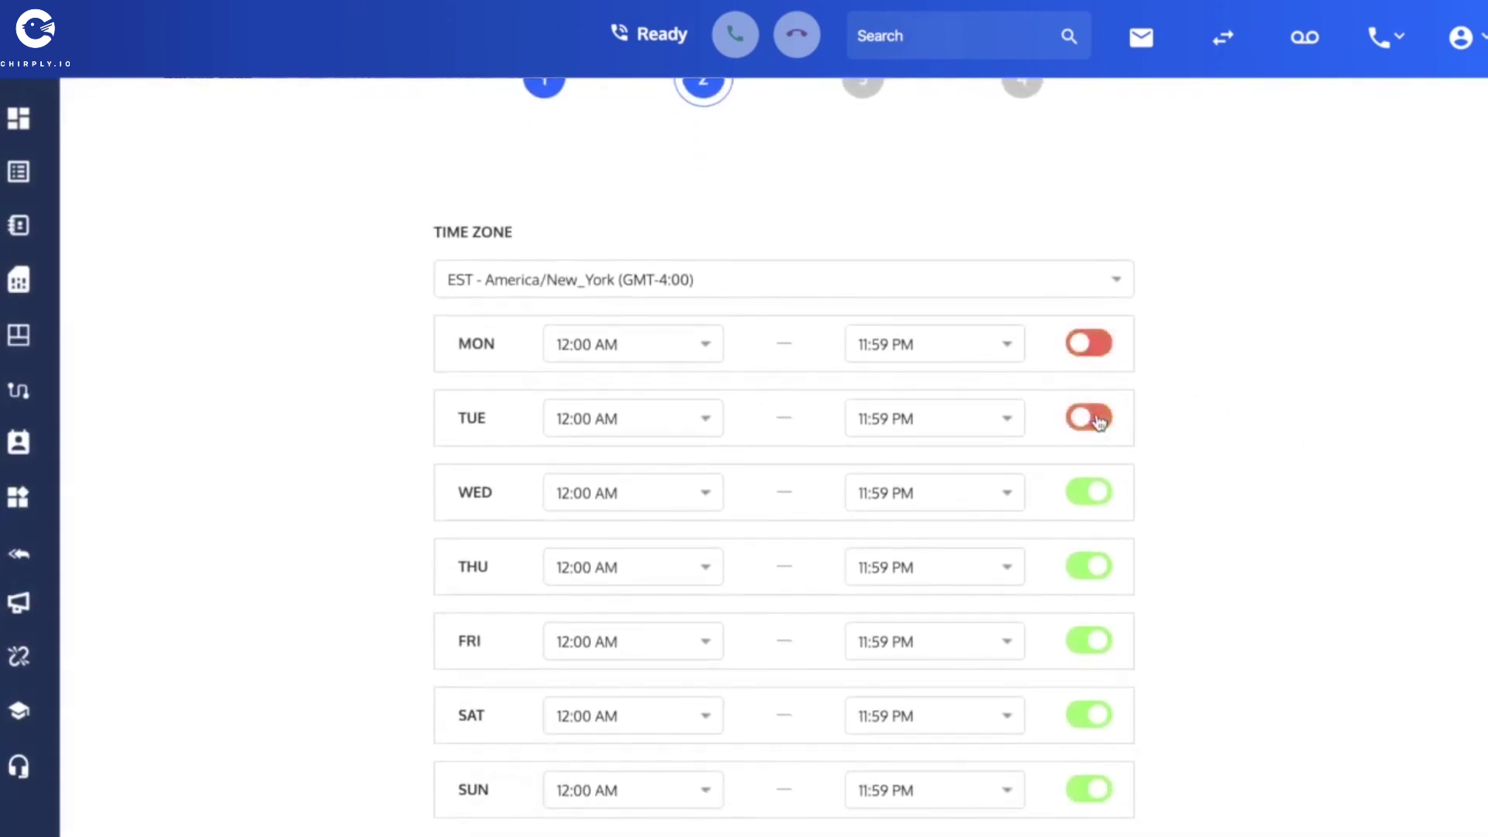
scroll(1116, 498, down, 1)
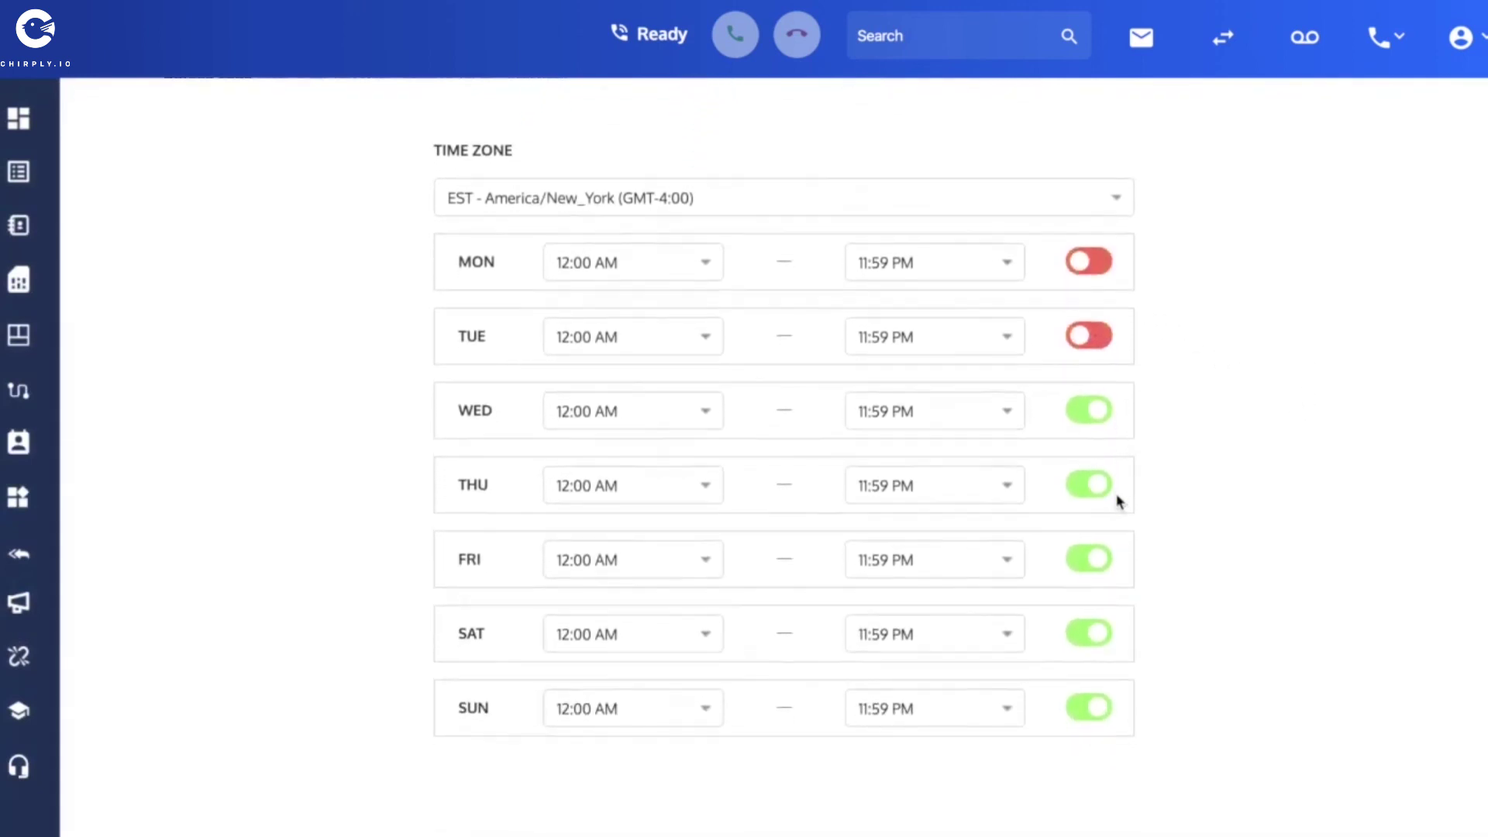
click(1097, 558)
click(1097, 632)
click(1100, 710)
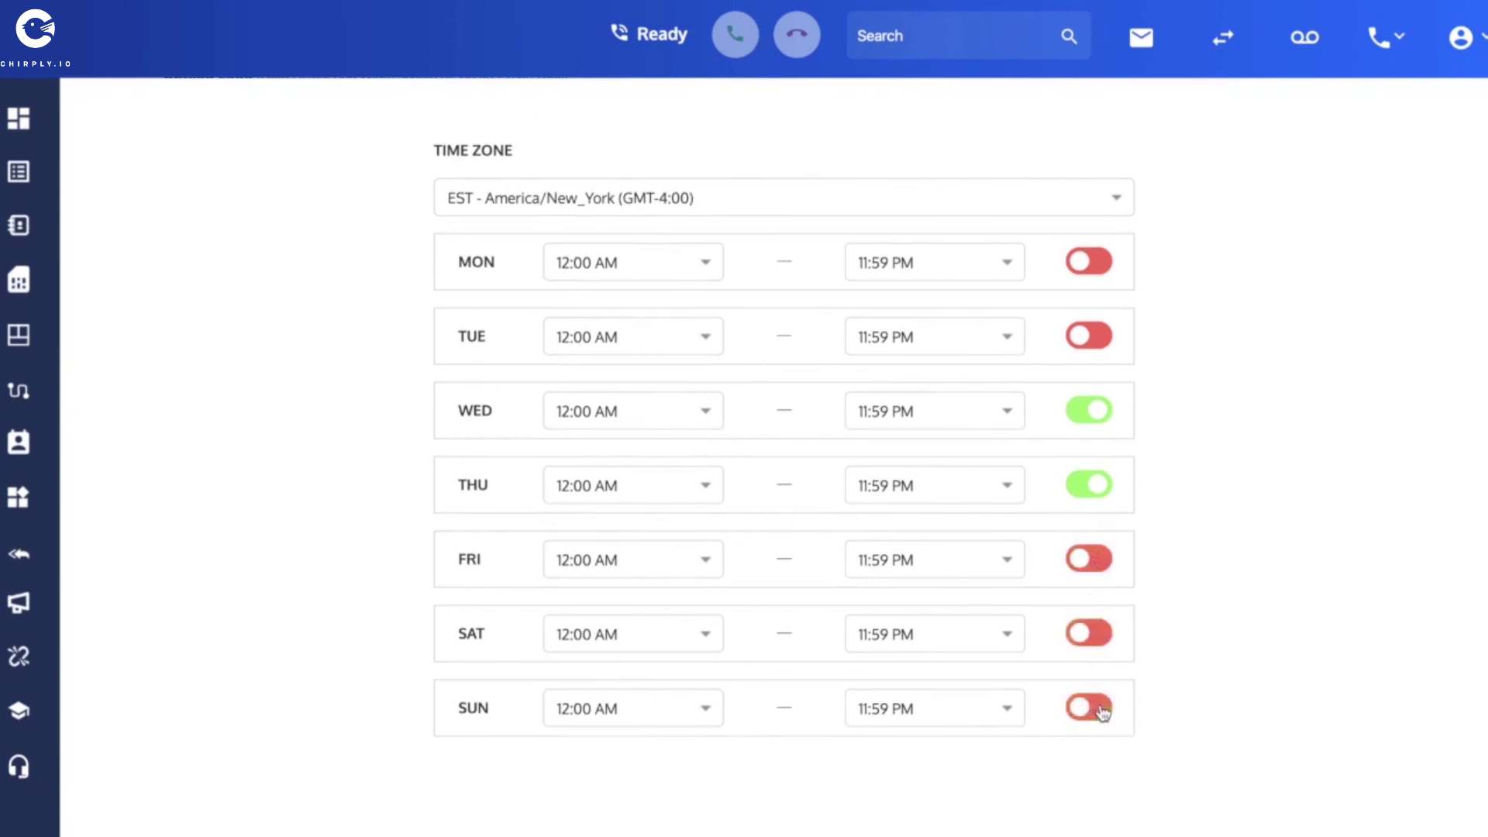
Set Wednesday's start time to 08:00 AM.
click(708, 414)
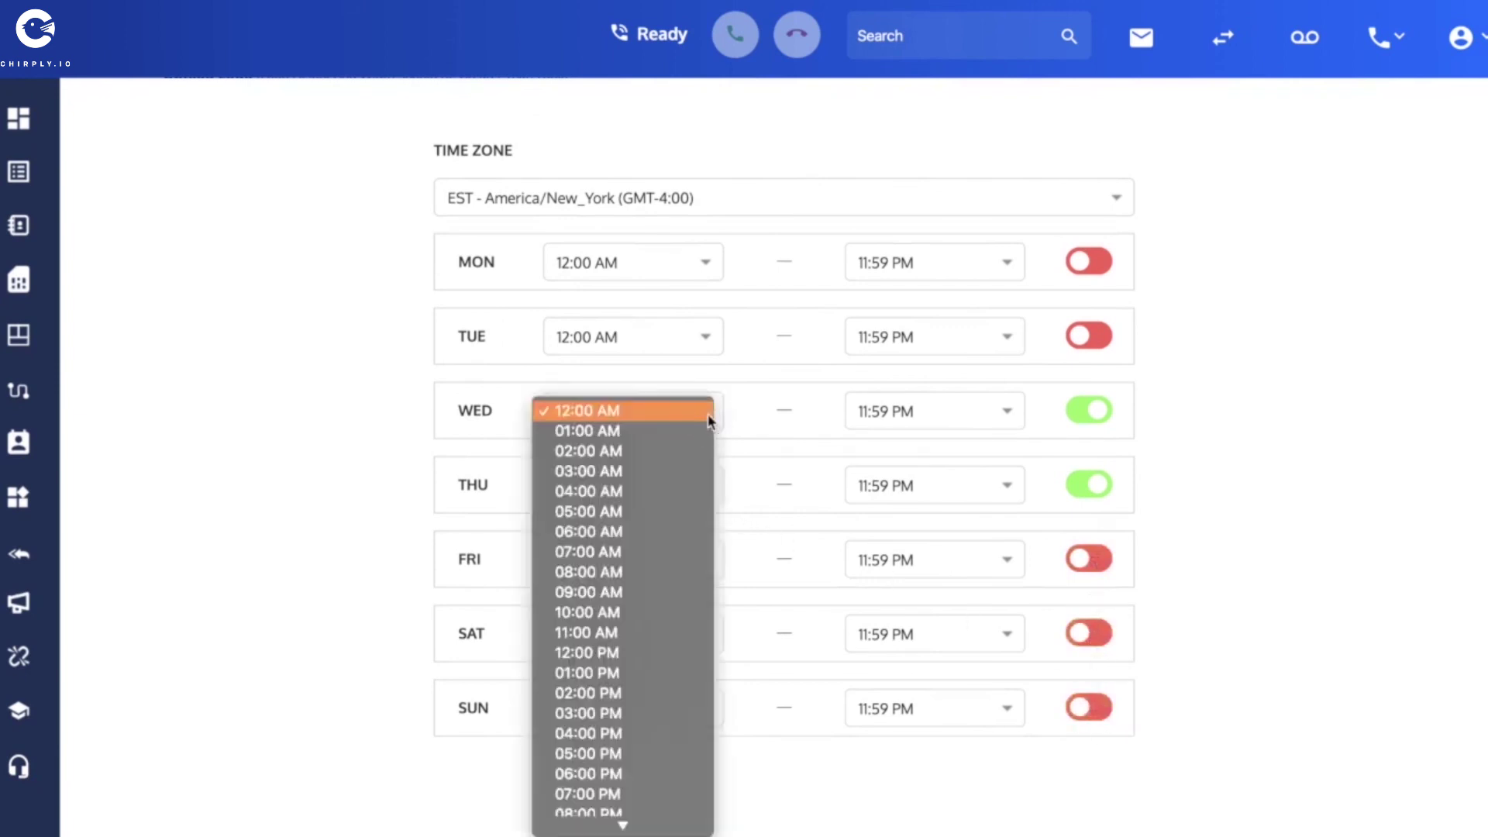
click(622, 645)
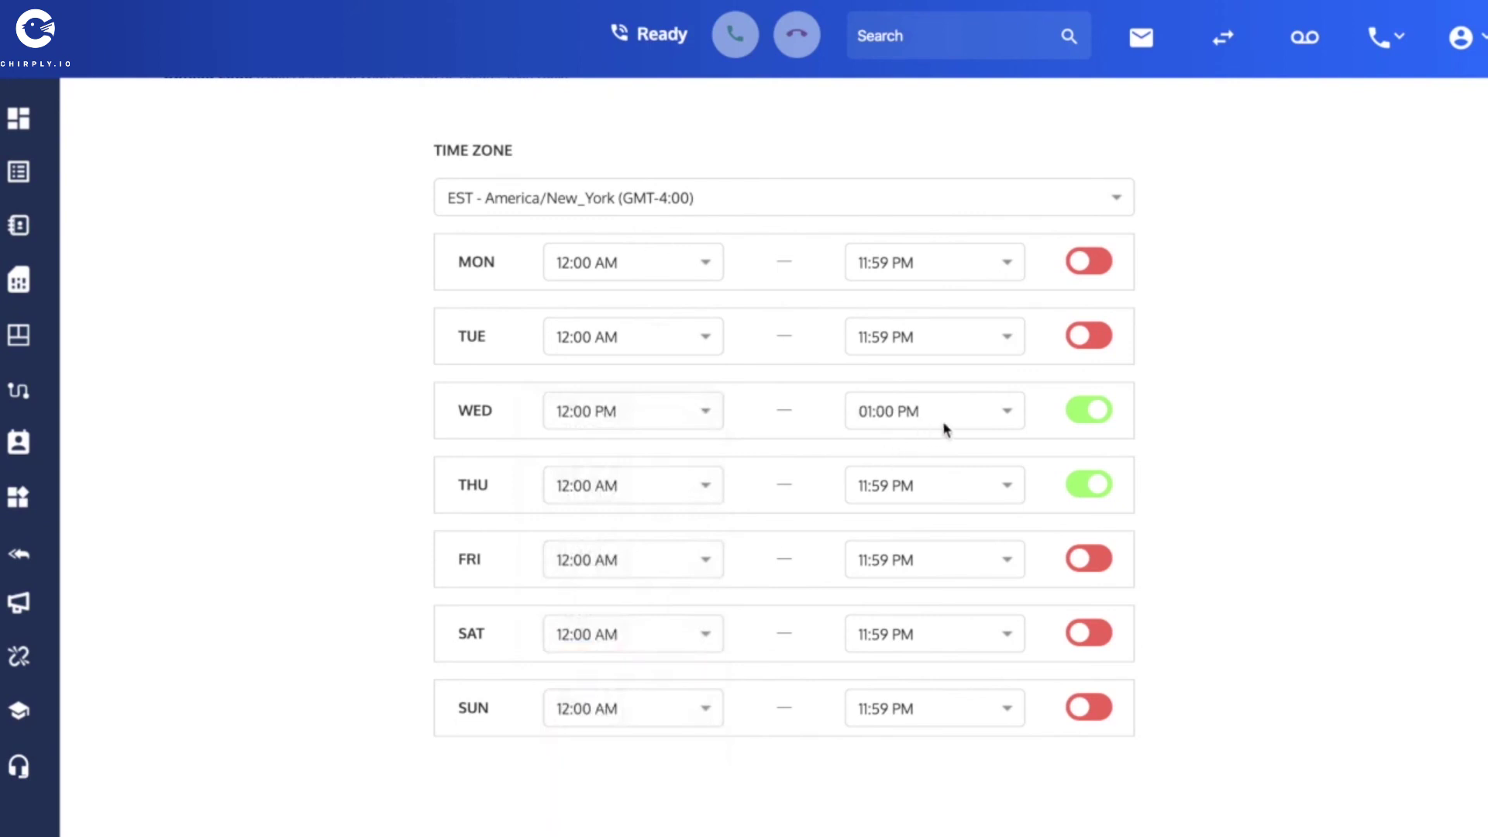
click(1007, 412)
click(947, 508)
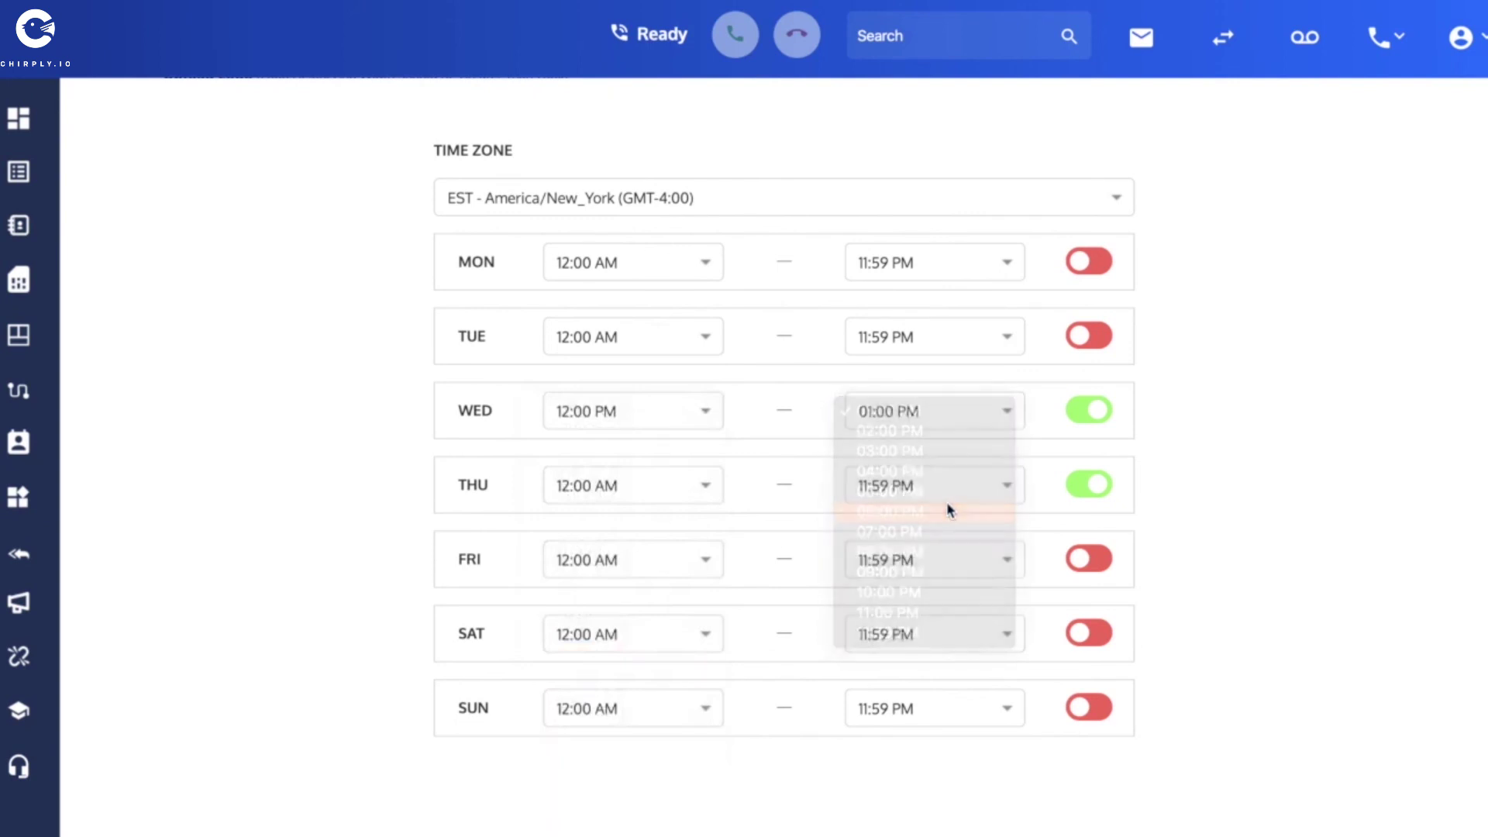
click(702, 414)
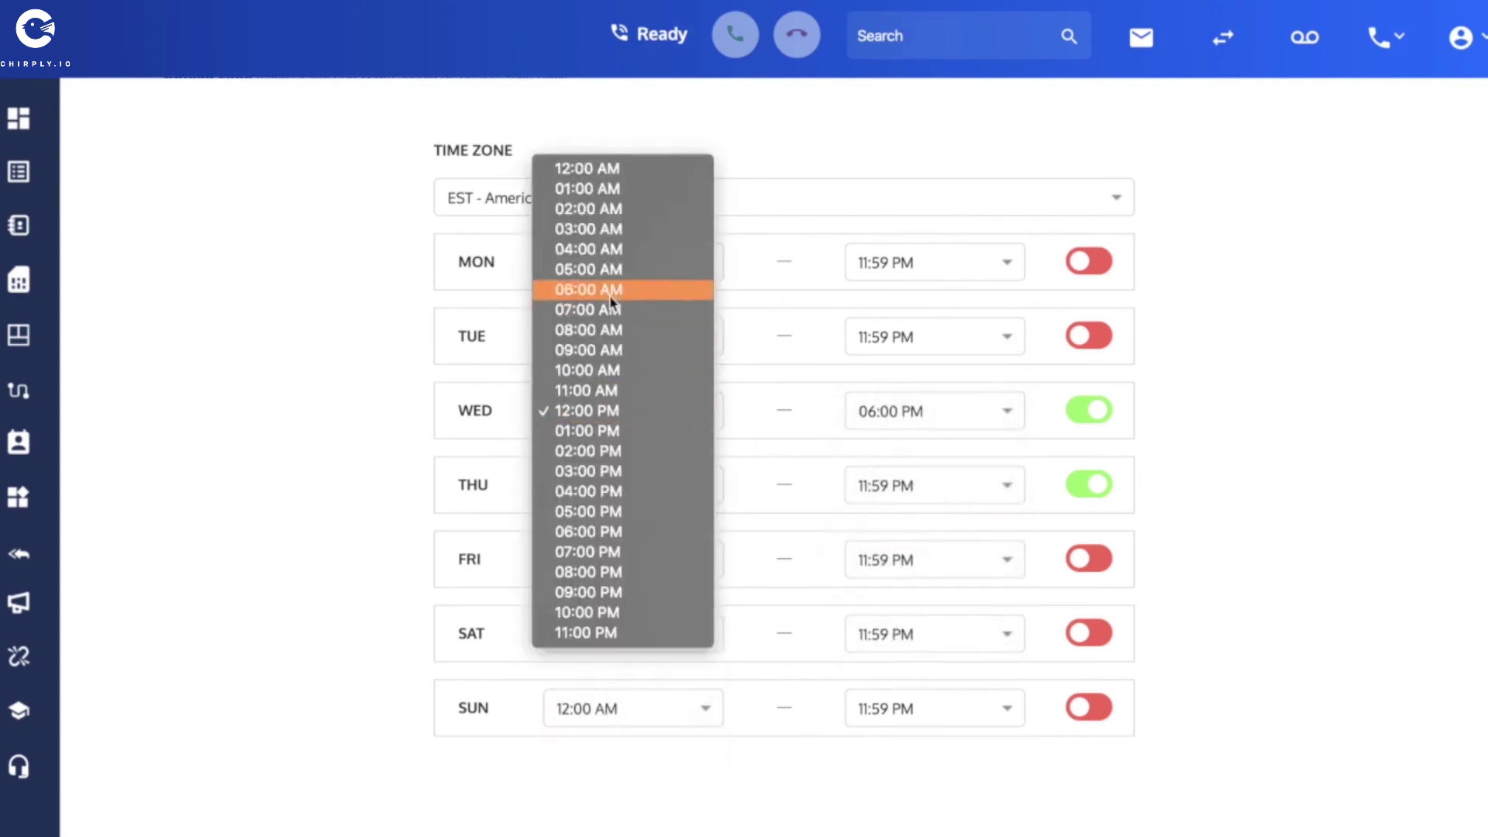
click(609, 331)
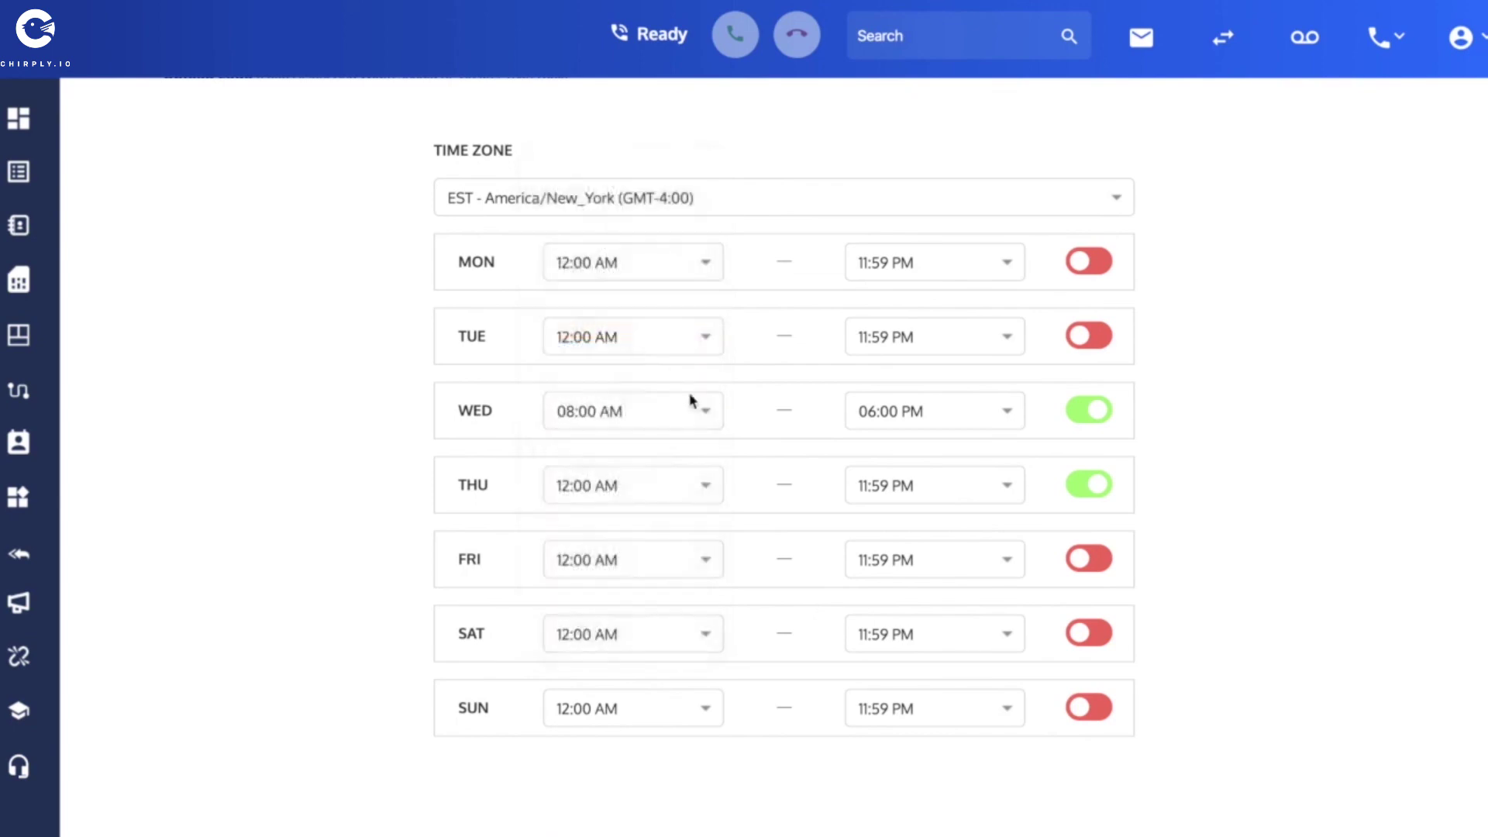
Set Thursday to 08:00 AM–05:00 PM and Wednesday's end time to 05:00 PM.
click(705, 485)
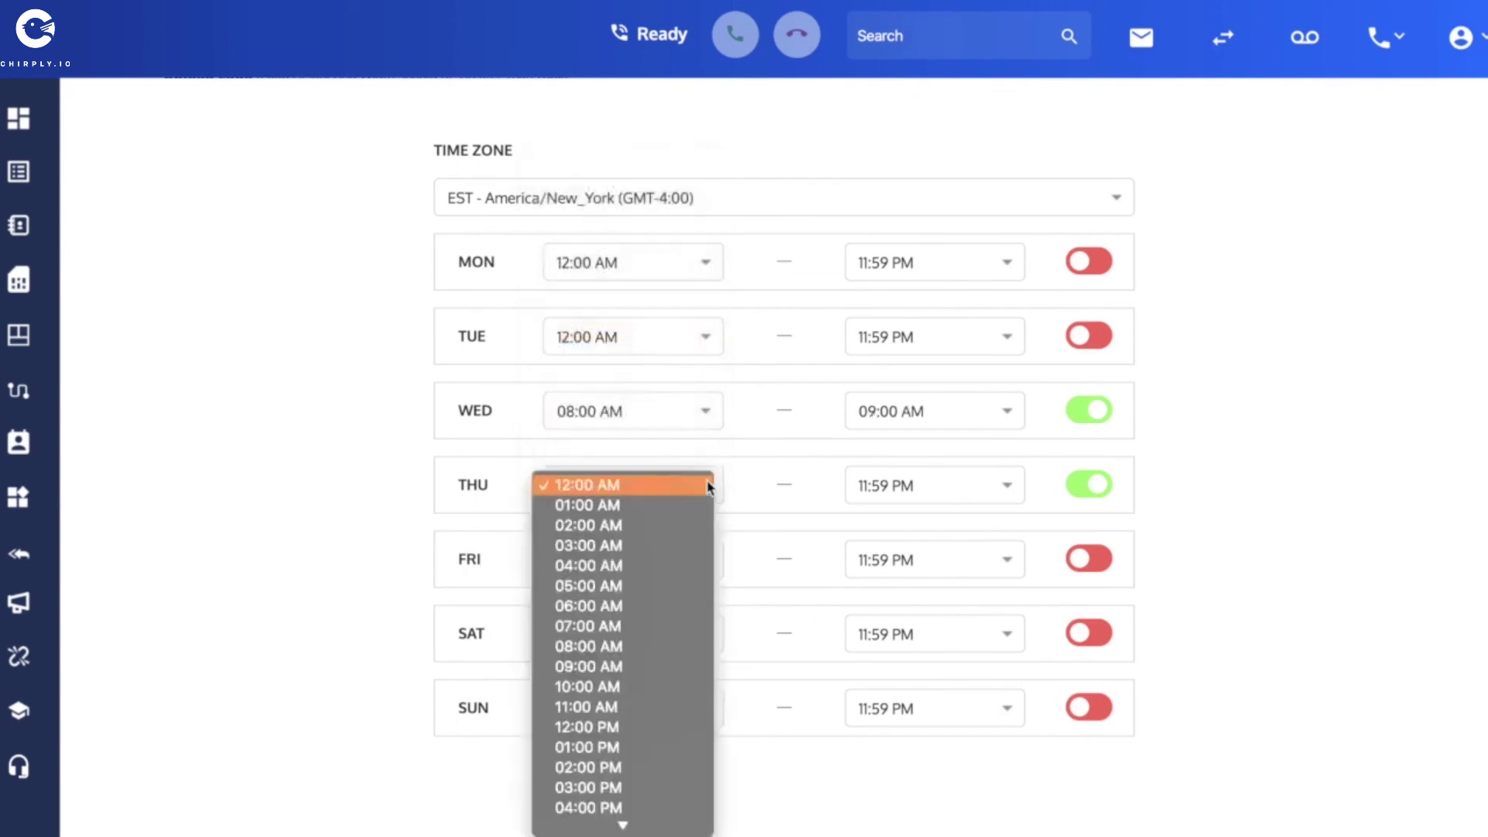
click(655, 646)
click(1002, 486)
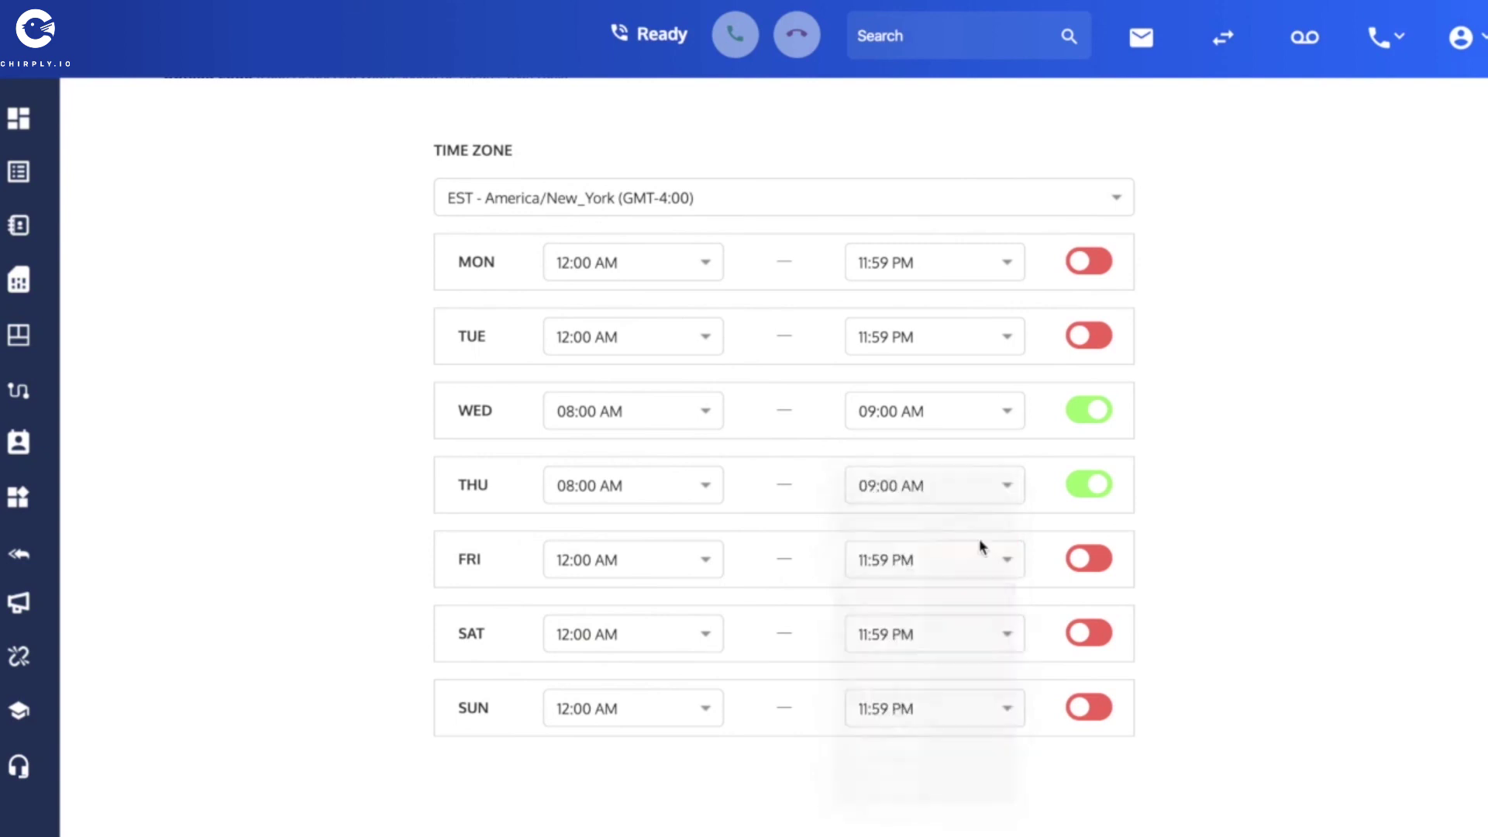
click(1003, 488)
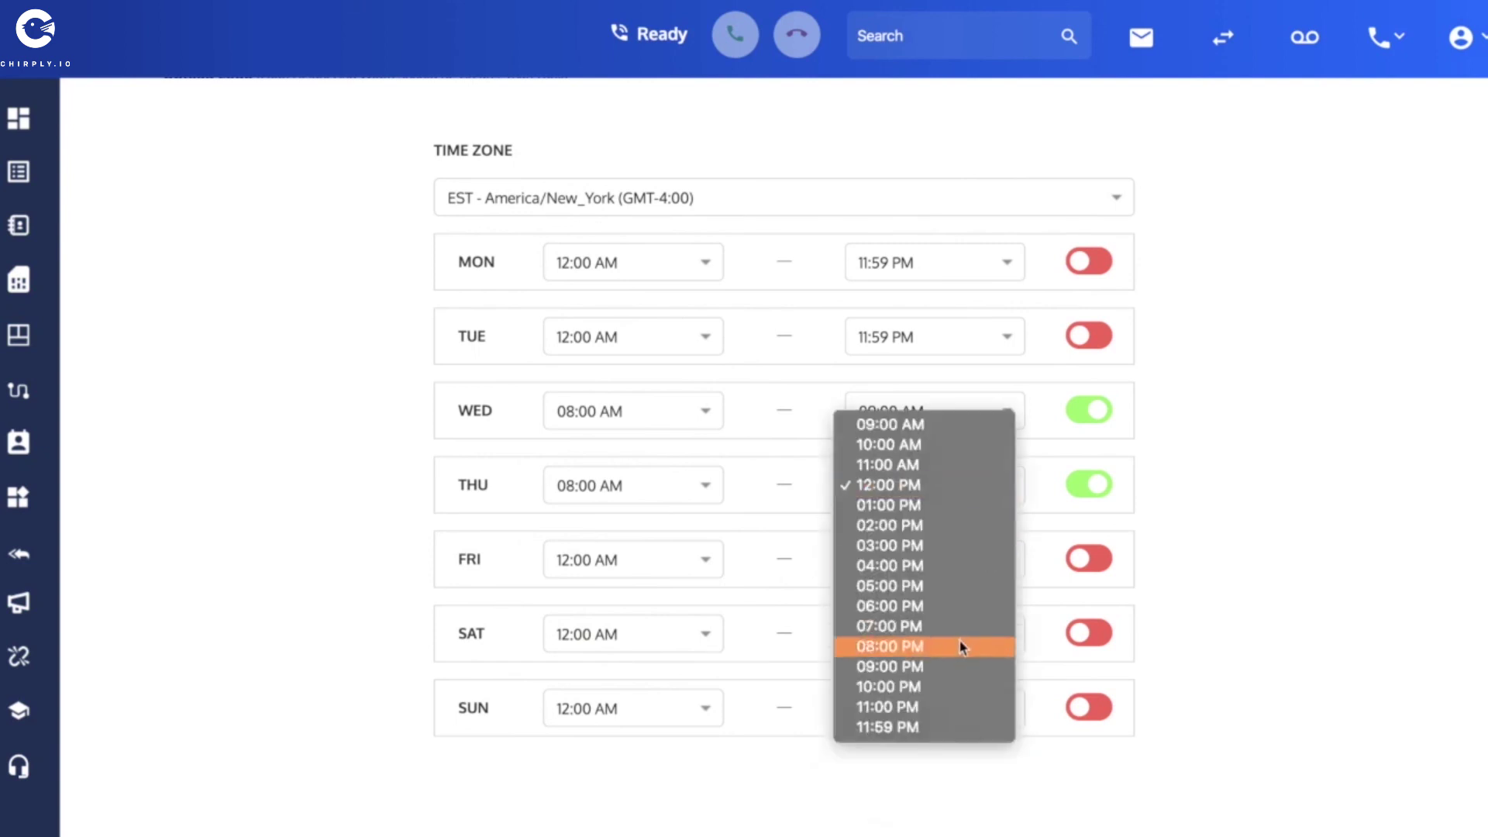
click(939, 587)
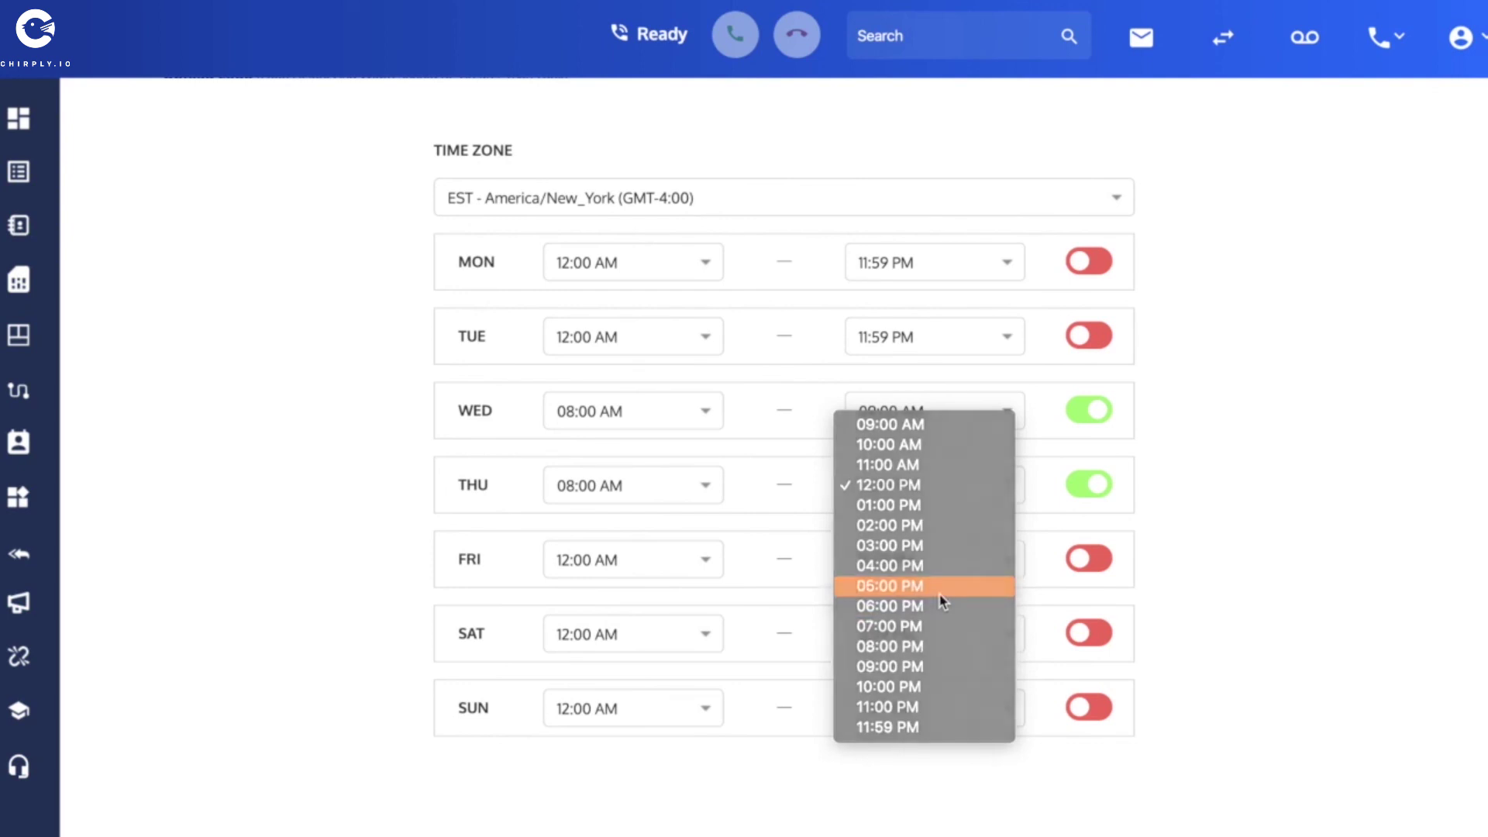
click(1007, 415)
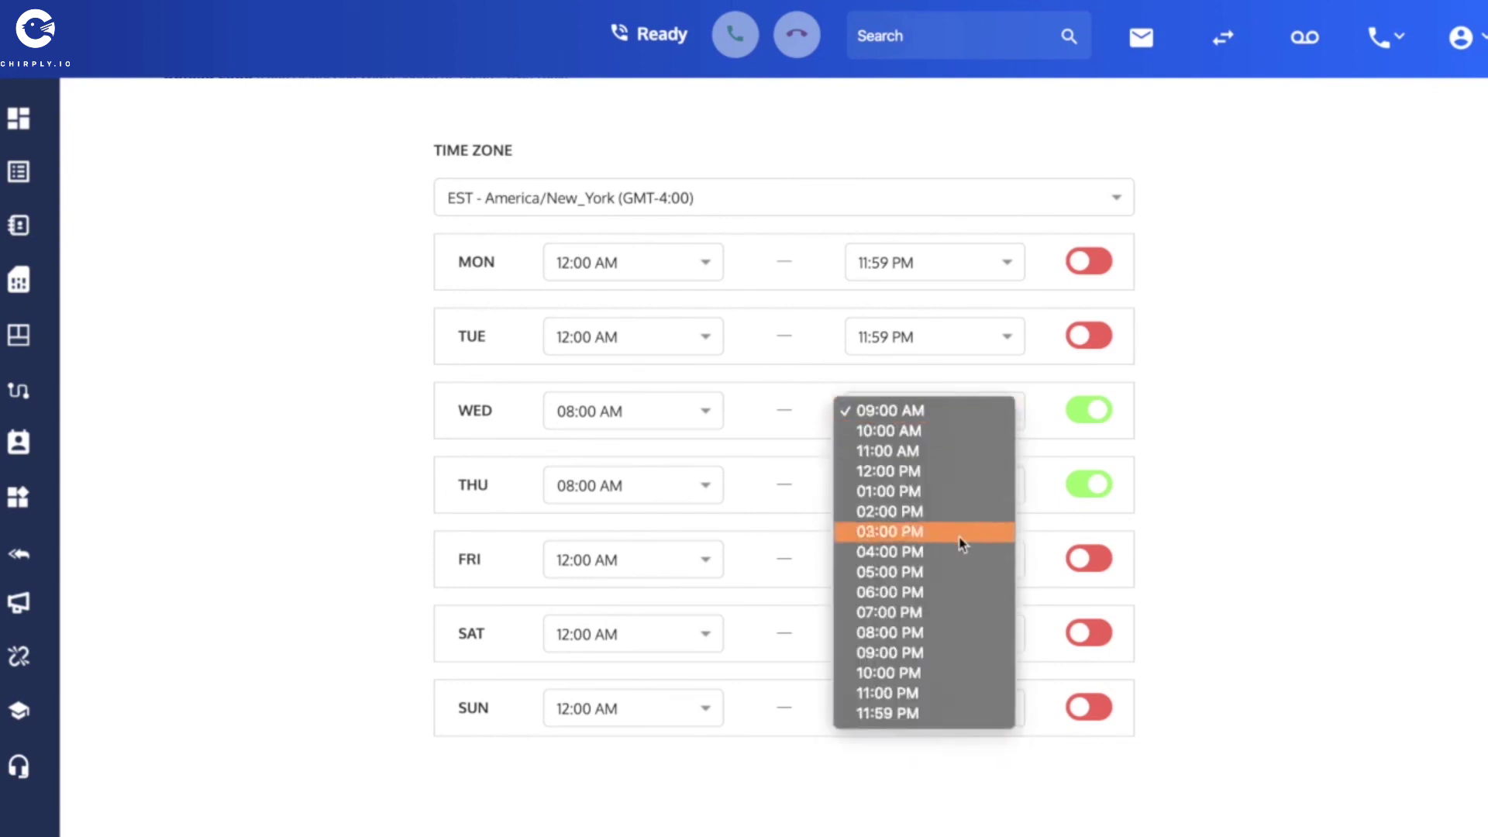
click(947, 573)
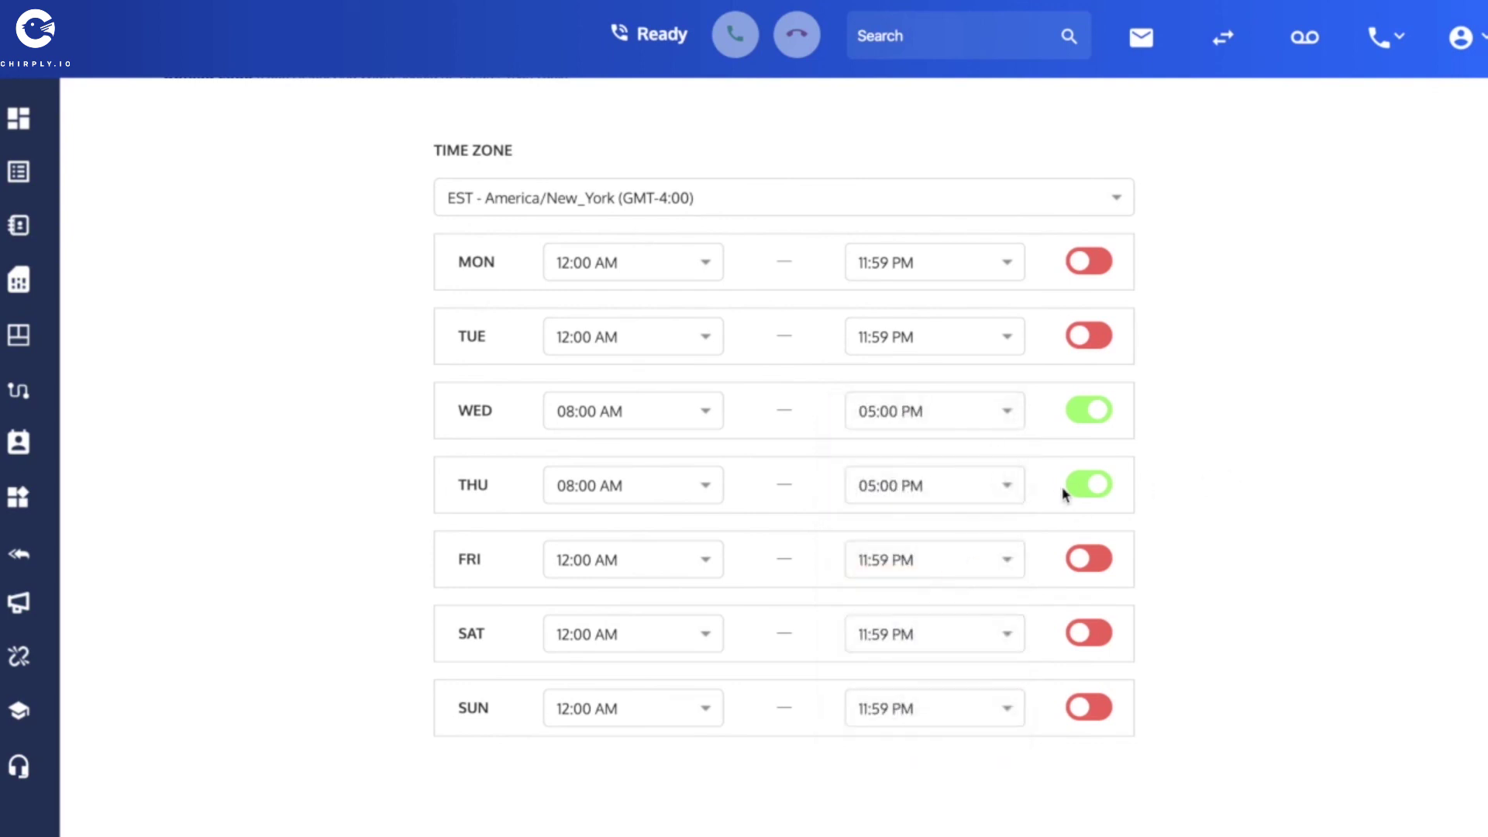
scroll(1289, 395, up, 1)
scroll(1372, 322, up, 3)
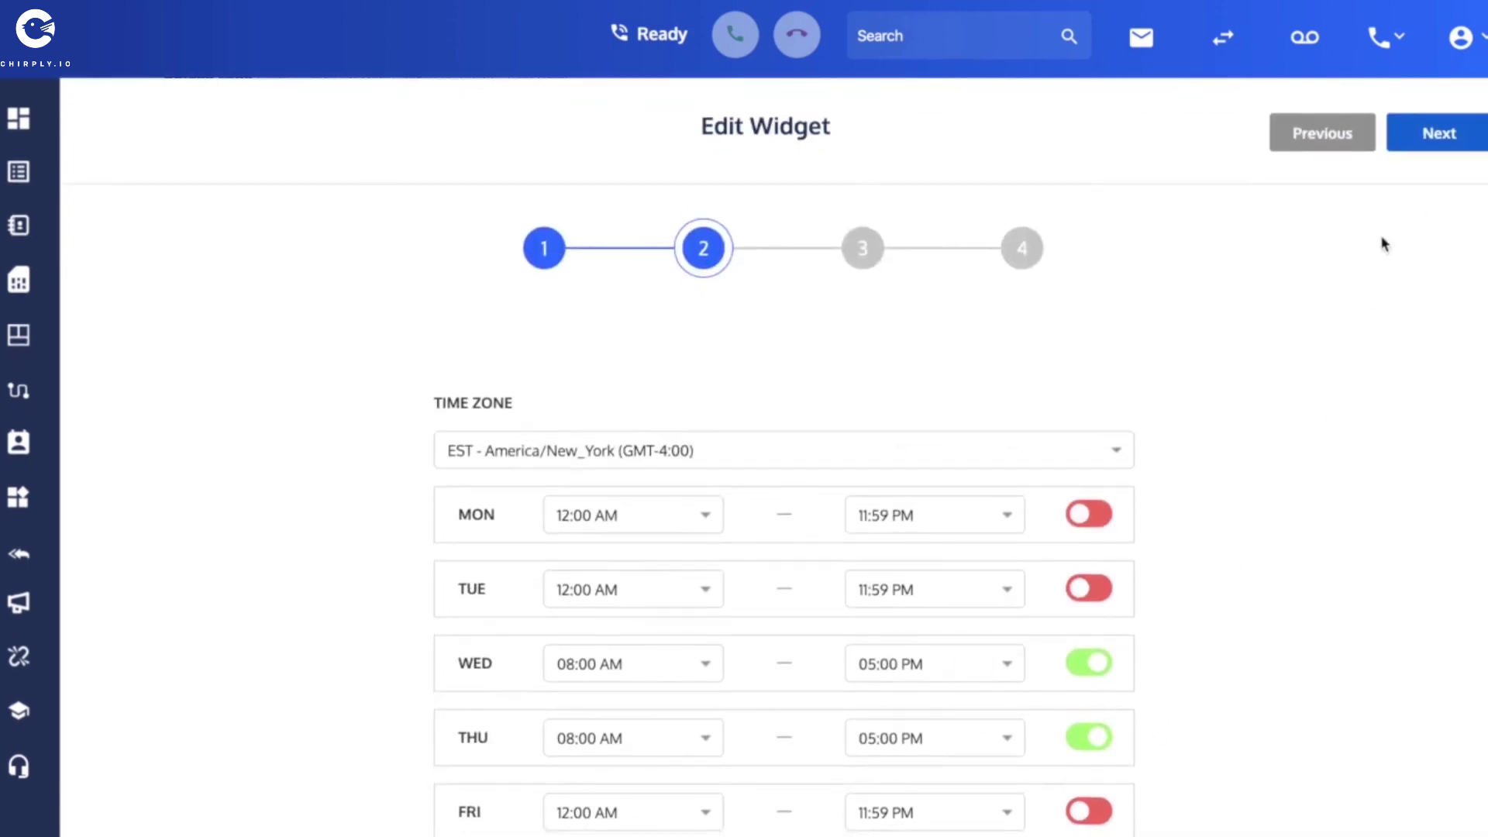
click(1436, 149)
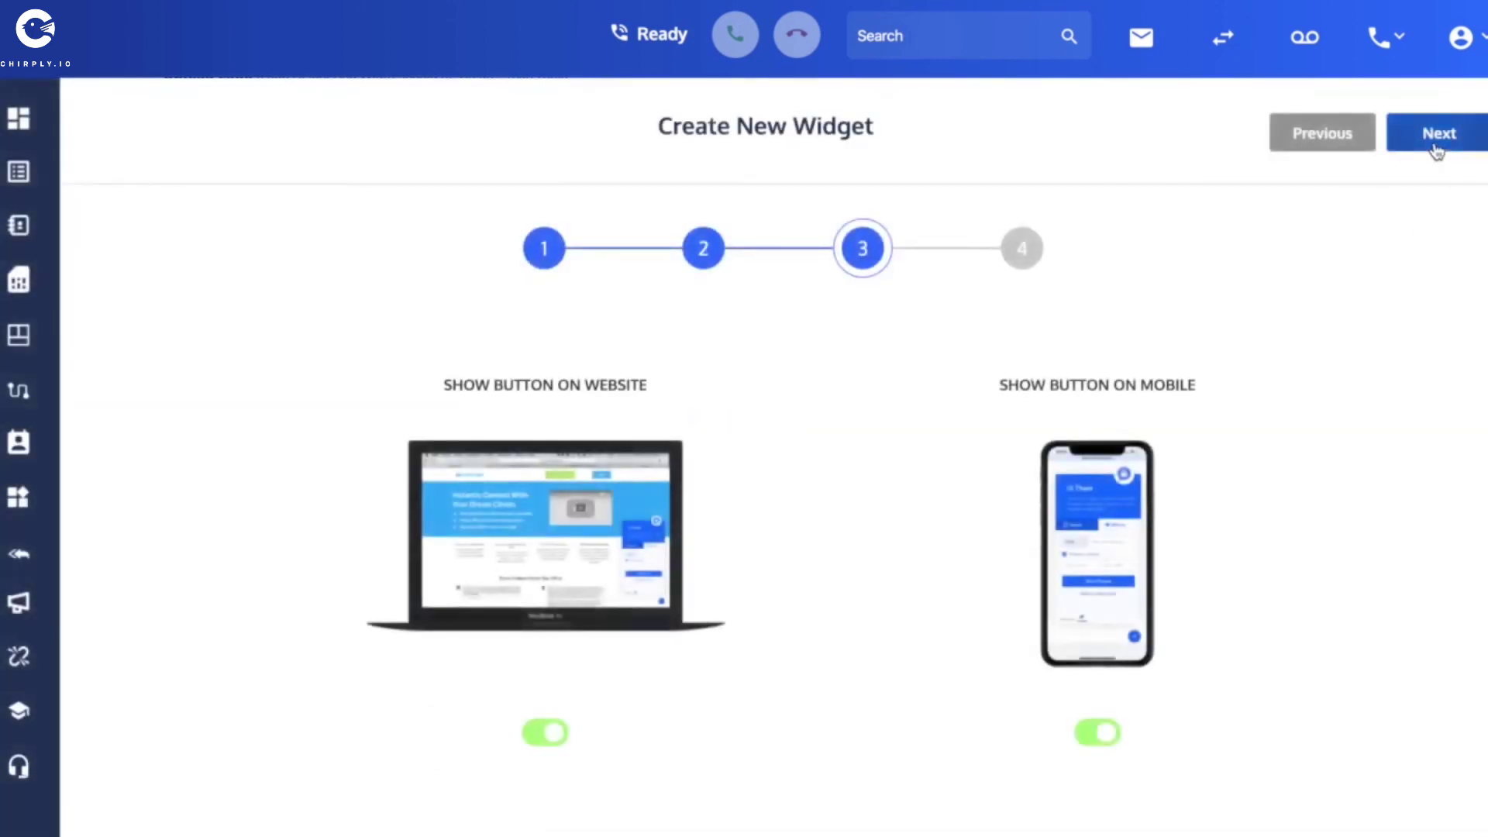
Advance the widget wizard from step 3 to the widget code step.
click(1436, 150)
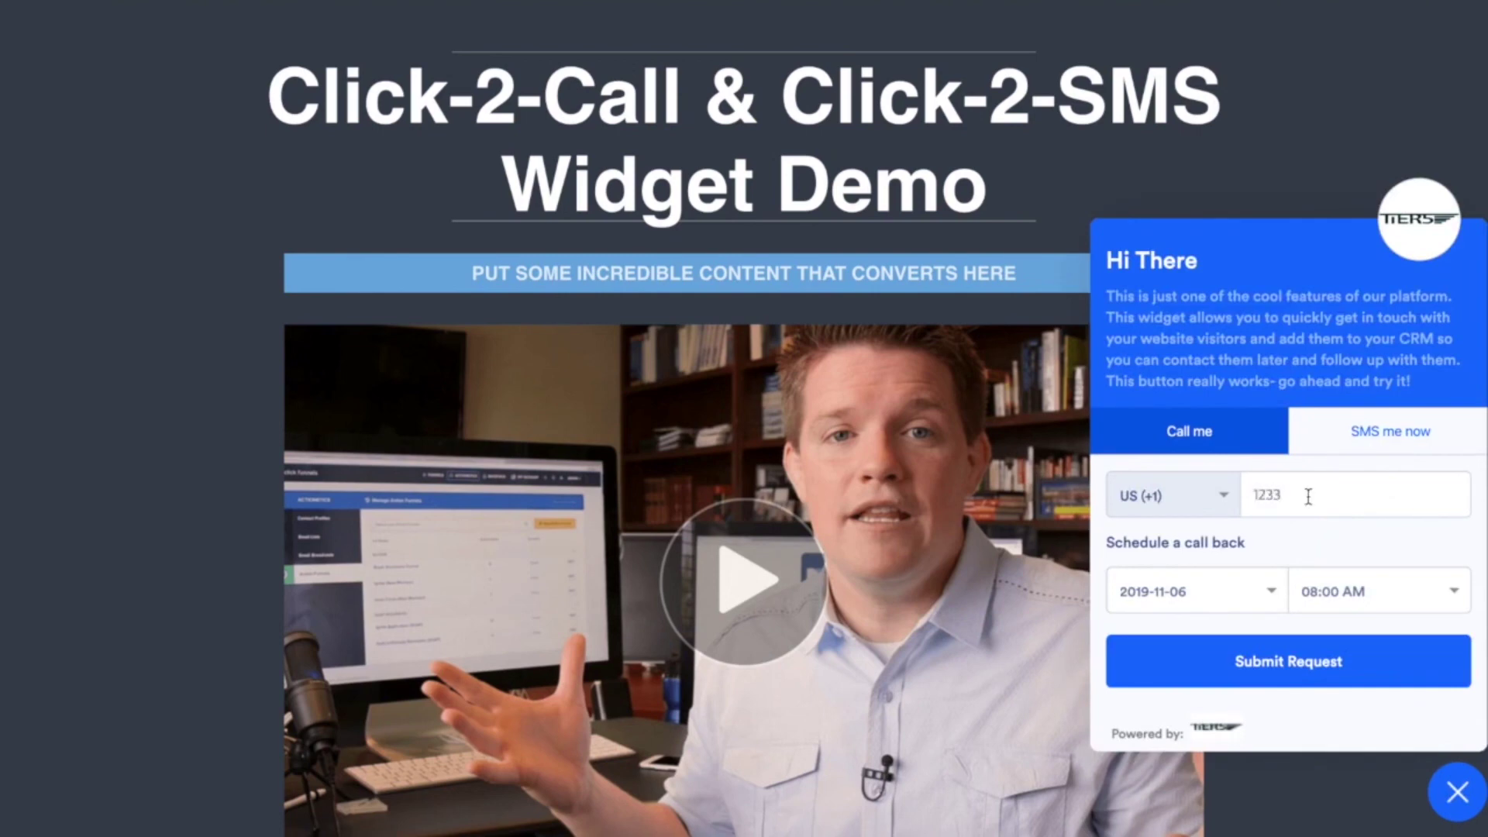
Open the live widget's Schedule a call back date dropdown on the demo page.
click(1265, 589)
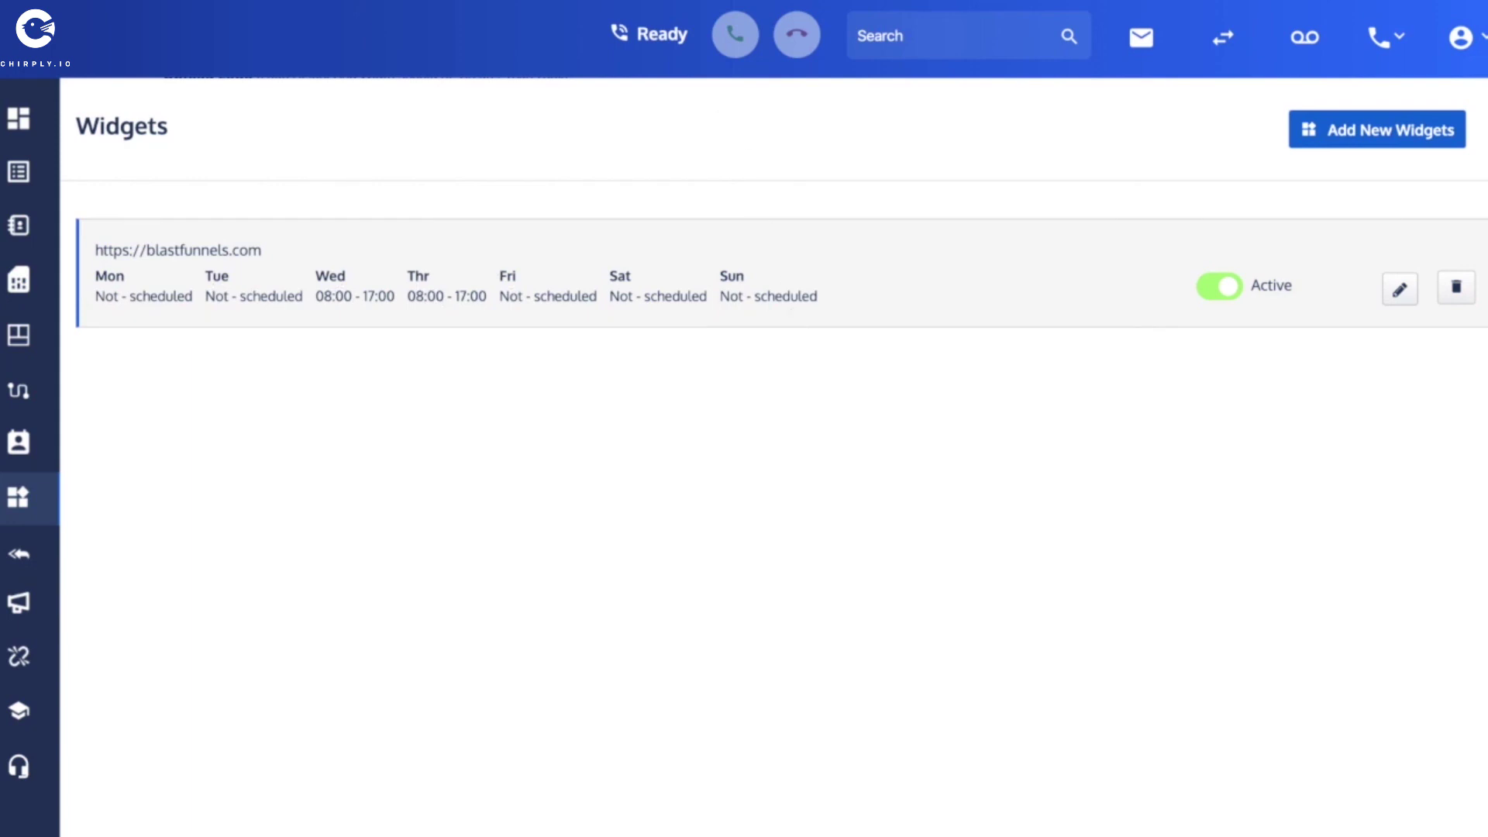
Choose the SMS Form option for the blastfunnels.com widget and save it after steps 2–4.
click(1397, 290)
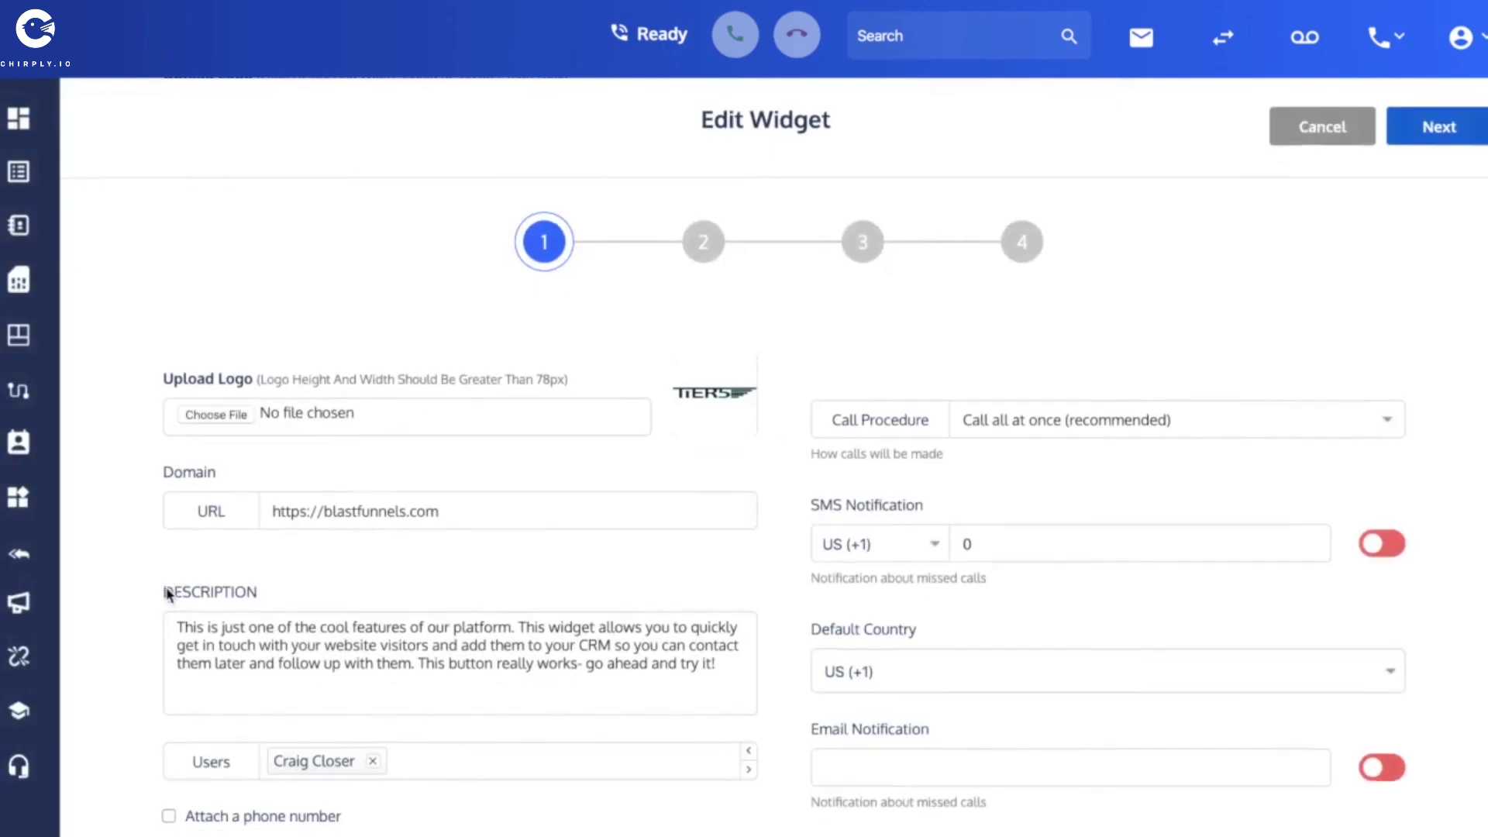
scroll(168, 594, down, 4)
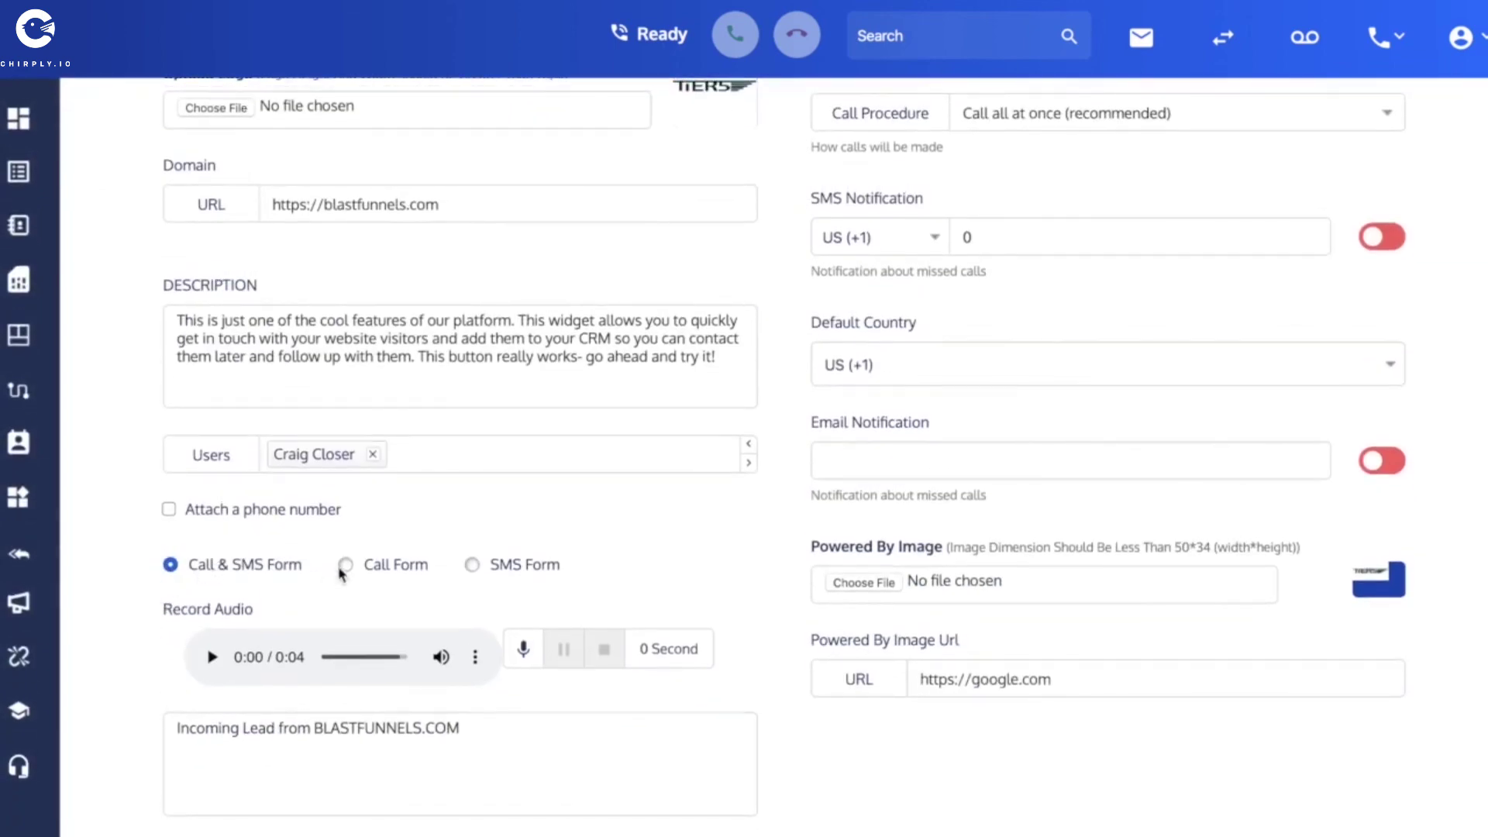
click(473, 566)
scroll(1152, 302, up, 3)
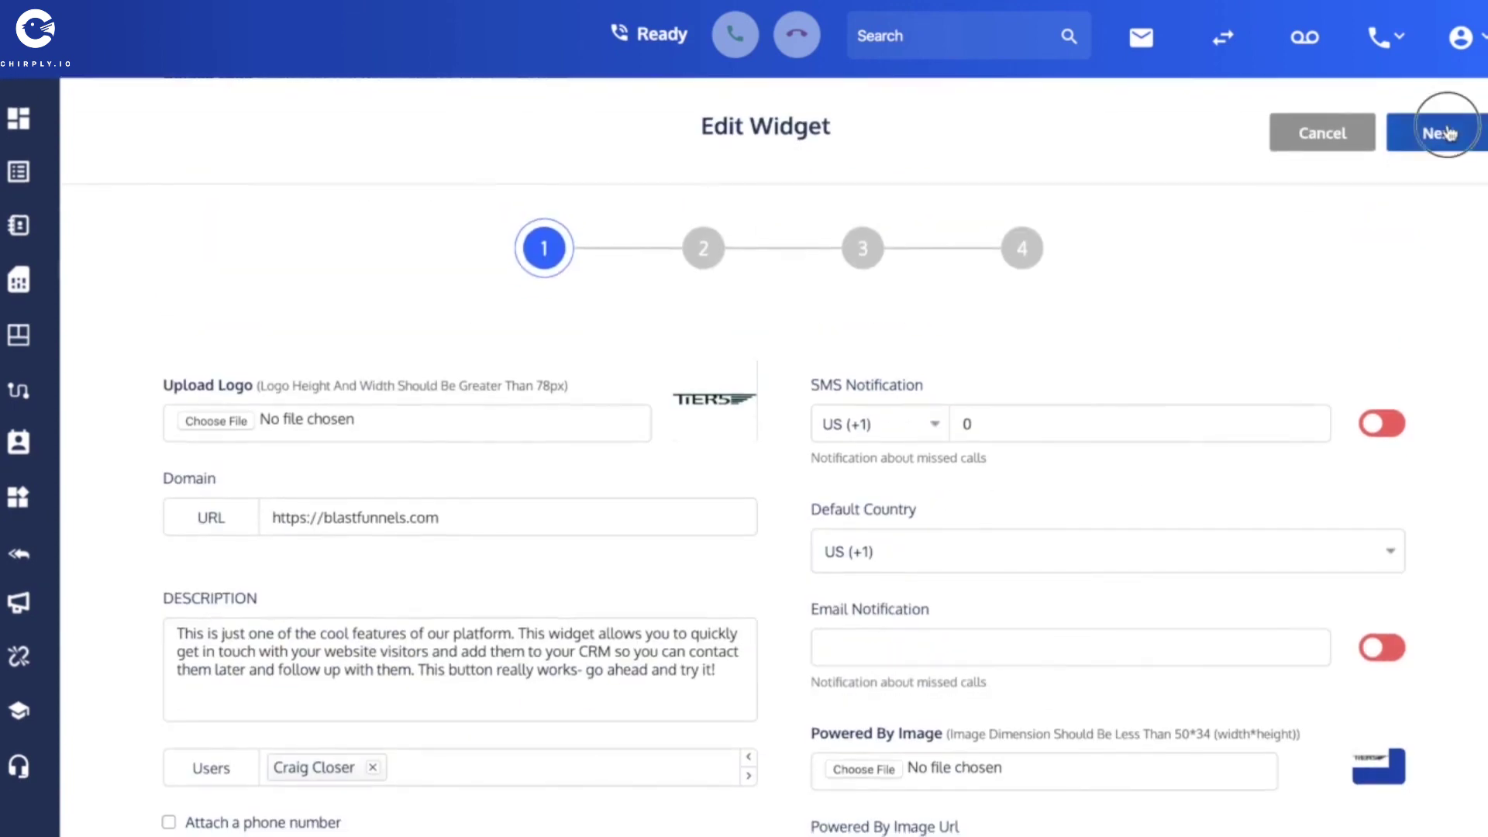
click(1449, 133)
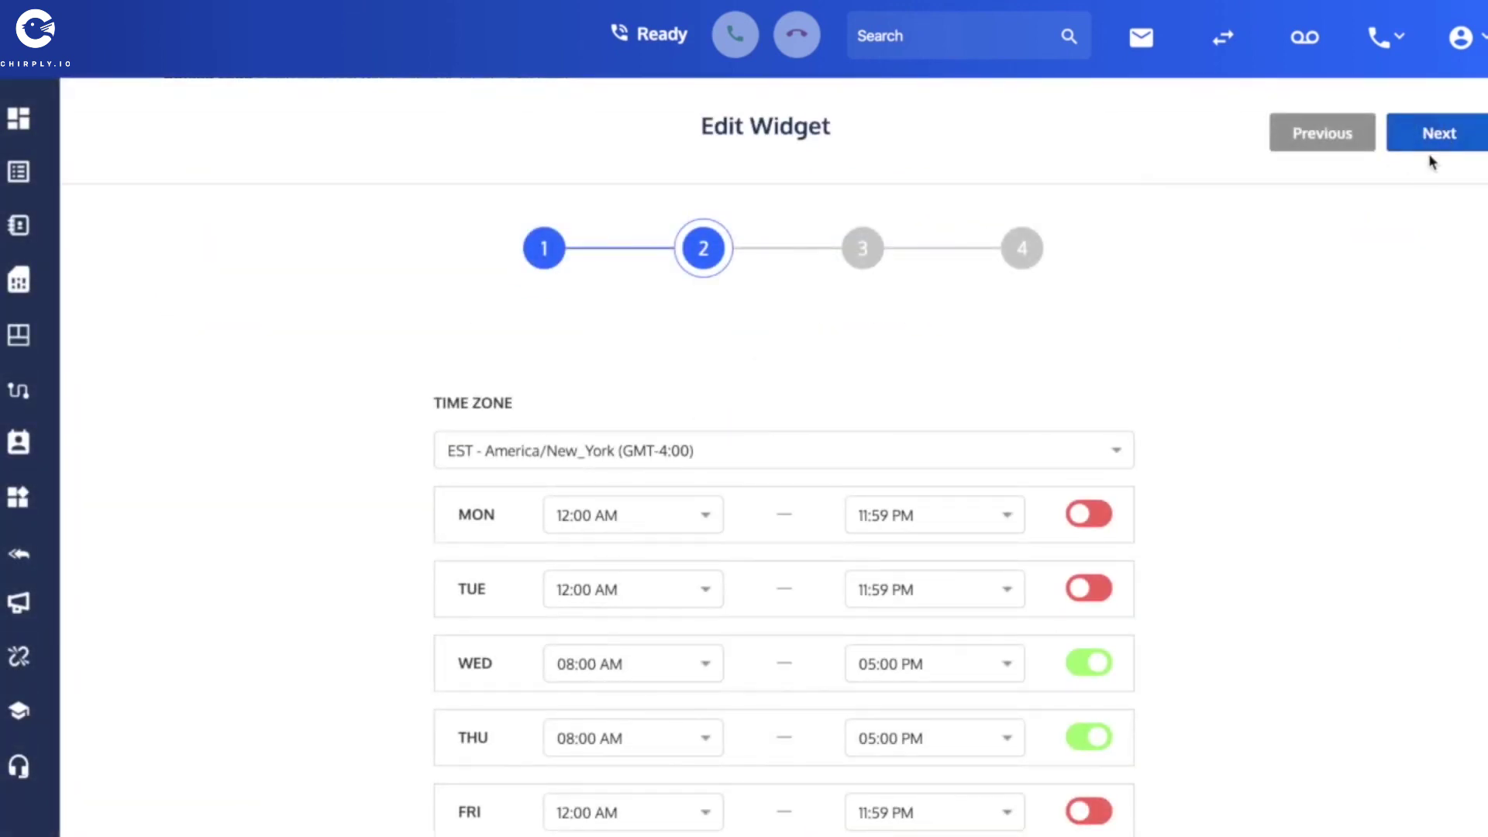
click(1433, 135)
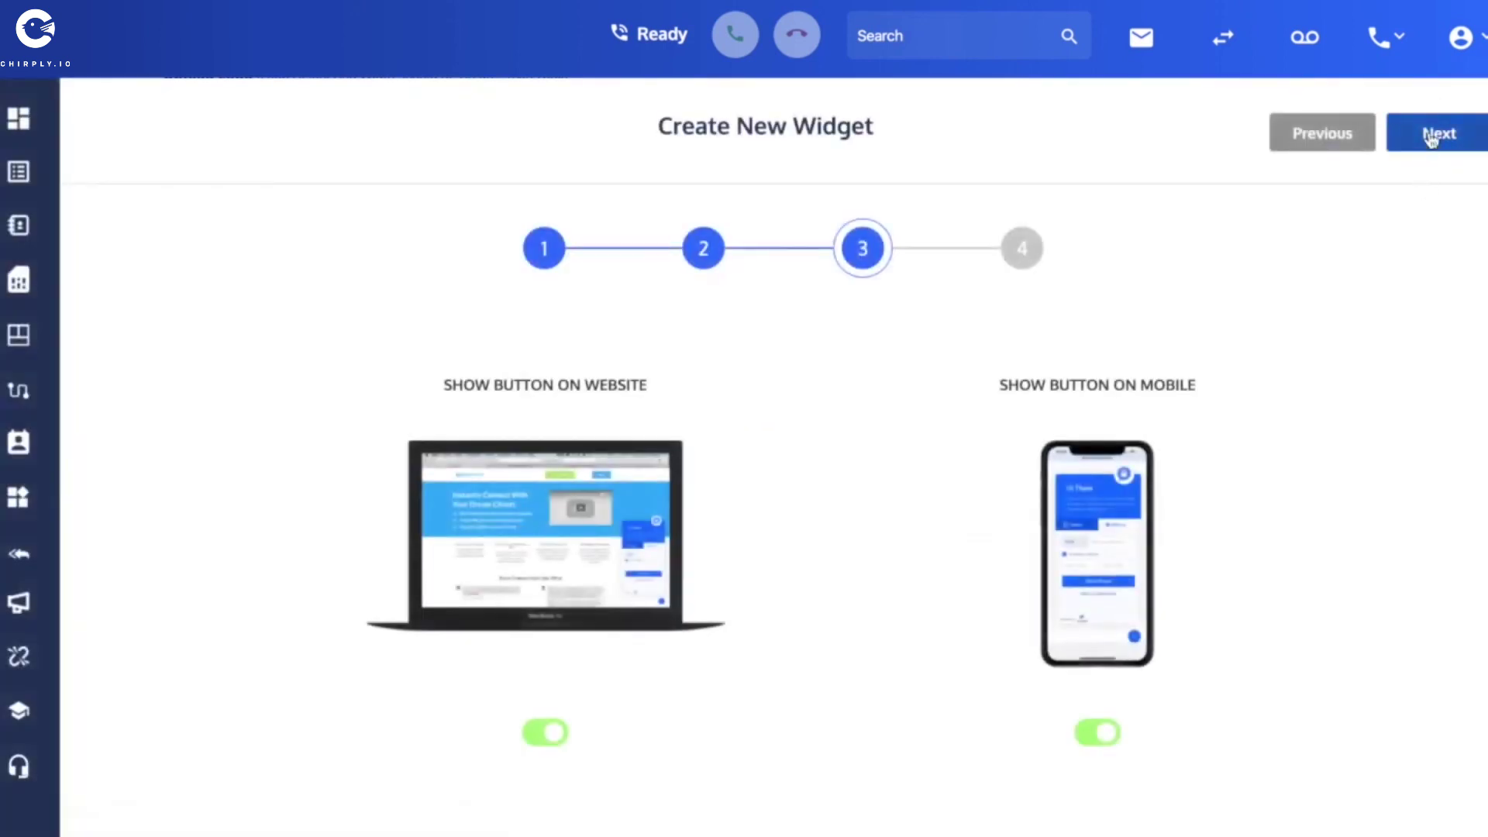
click(1431, 136)
click(1433, 135)
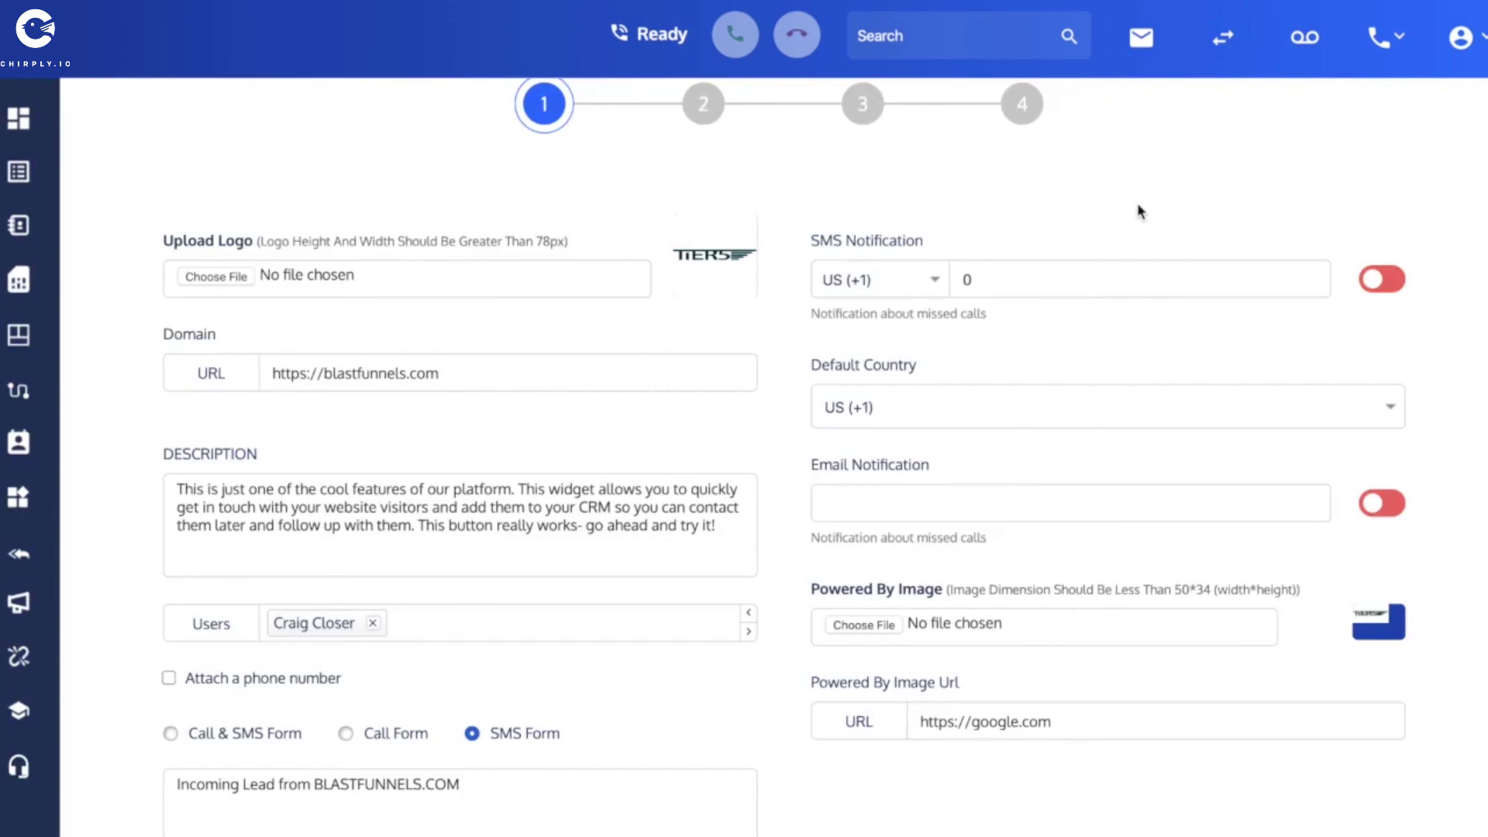
scroll(1137, 202, up, 1)
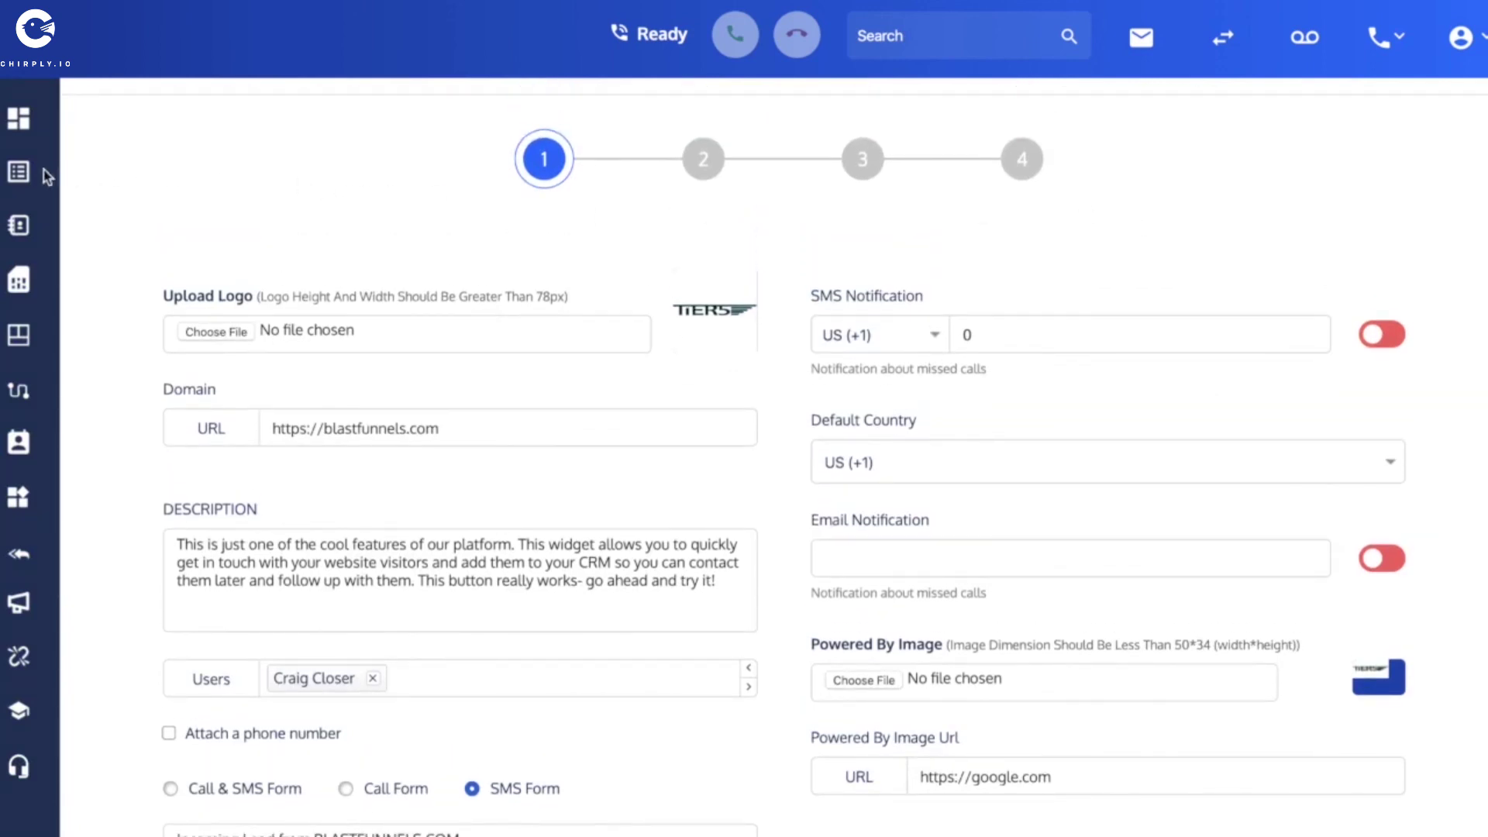
mouse_move(20, 181)
click(179, 159)
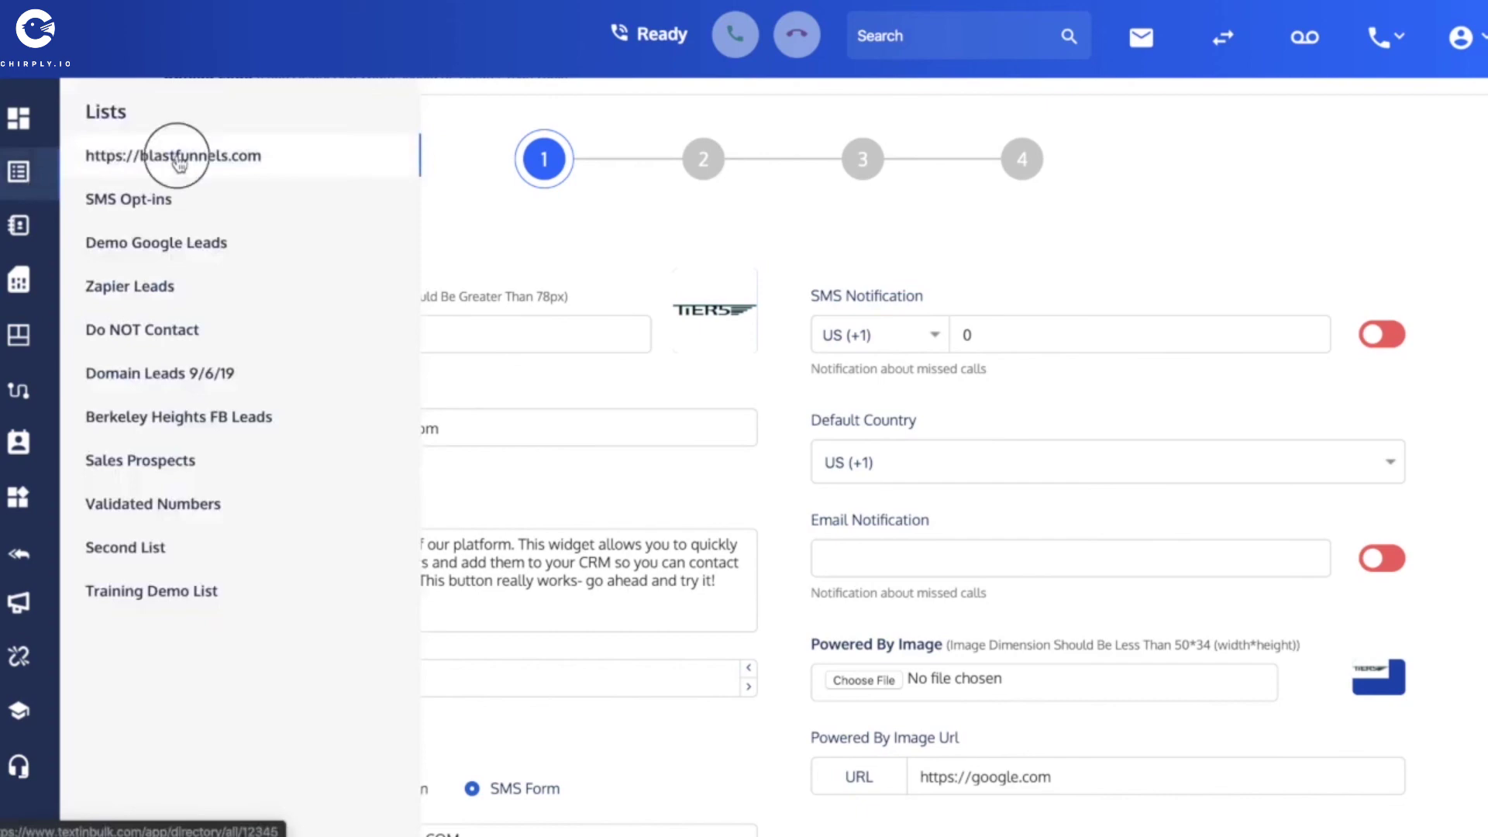